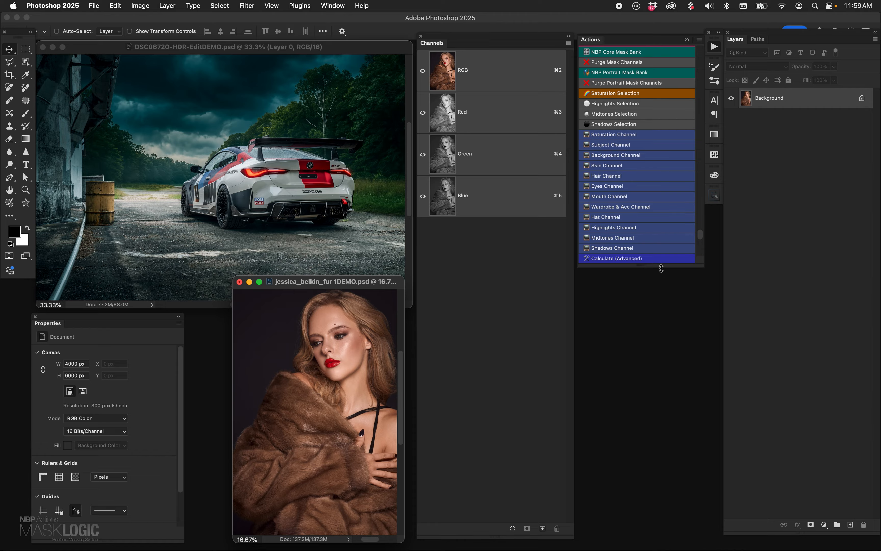
{"action": "left_click_drag", "start_coordinate": [661, 269], "coordinate": [682, 268]}
{"action": "left_click", "coordinate": [699, 40]}
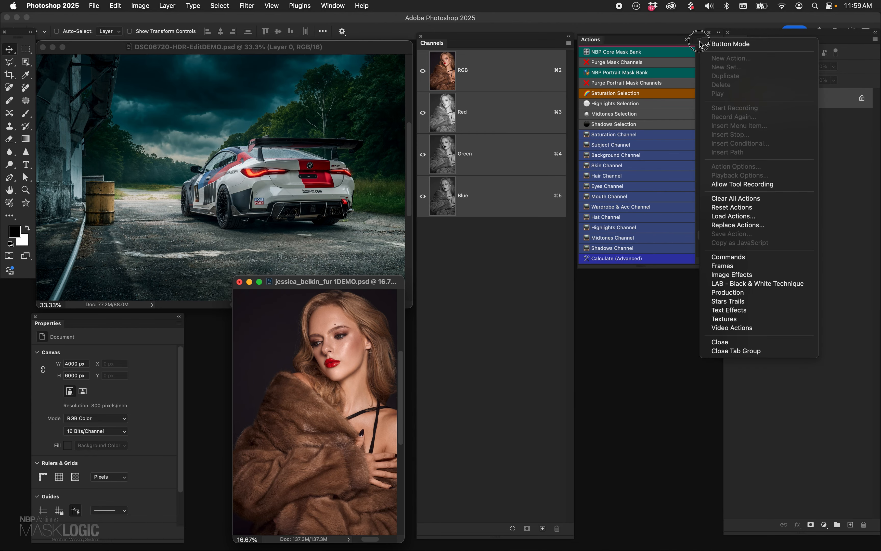
{"action": "left_click", "coordinate": [632, 343]}
{"action": "mouse_move", "coordinate": [672, 269]}
{"action": "left_mouse_down"}
{"action": "mouse_move", "coordinate": [679, 491]}
{"action": "mouse_move", "coordinate": [661, 269]}
{"action": "left_mouse_up"}
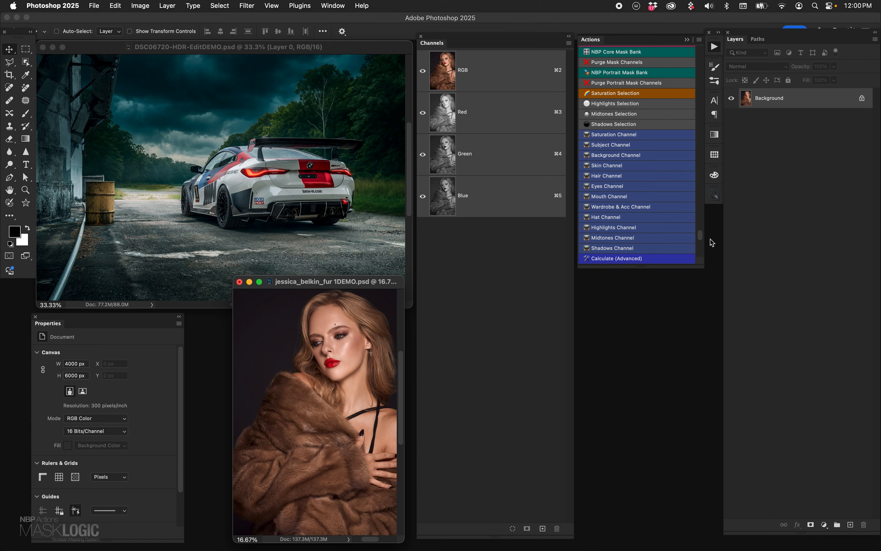
- Switch the actions out of Button Mode to inspect the Saturation Channel action's recorded steps, and restore Button Mode
{"action": "left_click", "coordinate": [698, 39]}
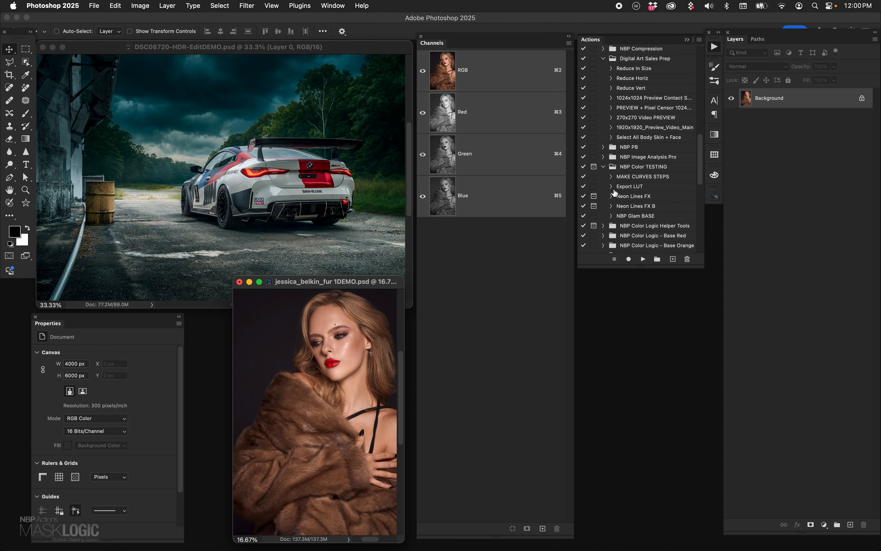
{"action": "scroll", "coordinate": [704, 175], "scroll_direction": "down", "scroll_amount": 5}
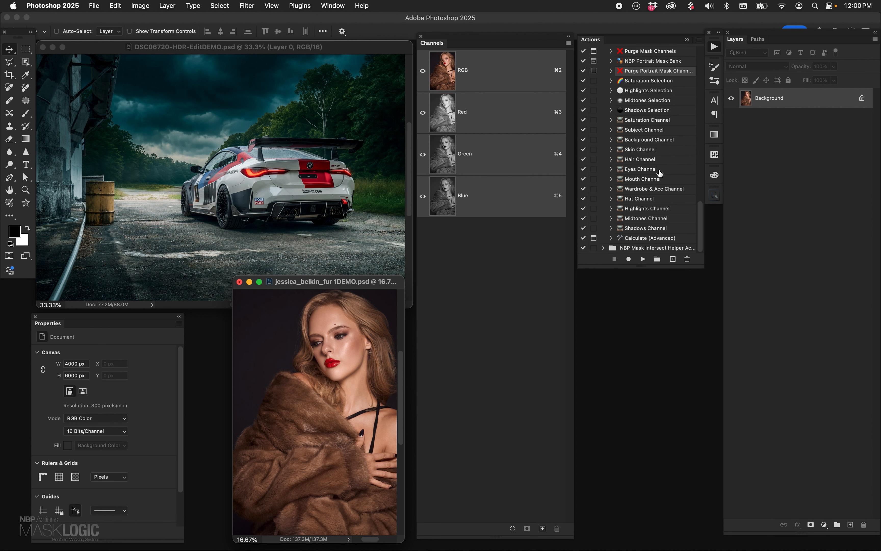
{"action": "left_click", "coordinate": [610, 120]}
{"action": "left_click", "coordinate": [611, 121]}
{"action": "left_click", "coordinate": [699, 40]}
{"action": "left_click", "coordinate": [710, 43]}
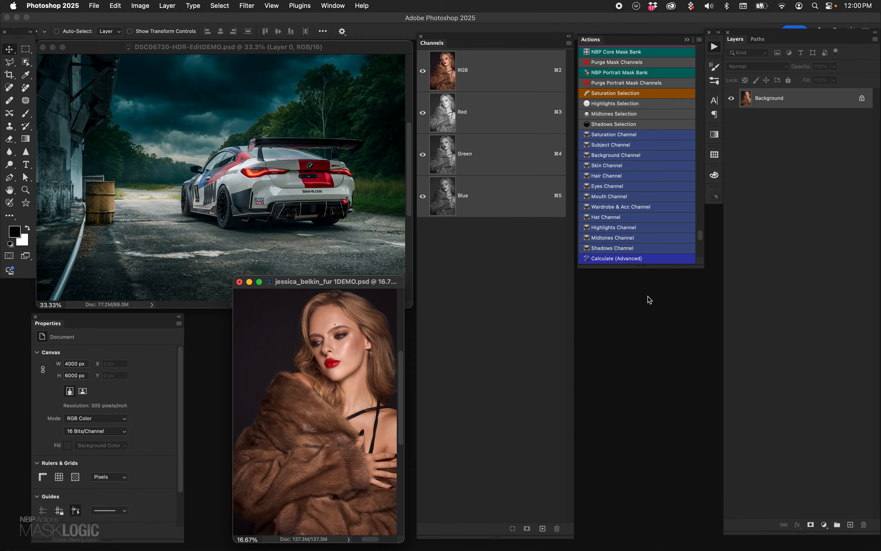
{"action": "mouse_move", "coordinate": [657, 267]}
{"action": "left_mouse_down"}
{"action": "mouse_move", "coordinate": [670, 524]}
{"action": "mouse_move", "coordinate": [667, 266]}
{"action": "left_mouse_up"}
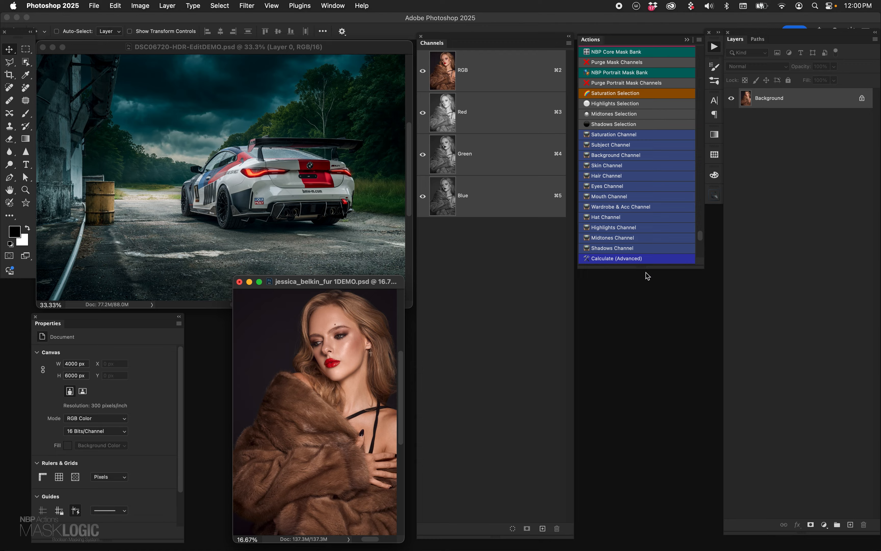
{"action": "mouse_move", "coordinate": [645, 269]}
{"action": "left_mouse_down"}
{"action": "mouse_move", "coordinate": [654, 525]}
{"action": "mouse_move", "coordinate": [656, 266]}
{"action": "left_mouse_up"}
{"action": "left_click", "coordinate": [331, 5]}
{"action": "mouse_move", "coordinate": [330, 1]}
{"action": "left_mouse_down"}
{"action": "mouse_move", "coordinate": [362, 101]}
{"action": "mouse_move", "coordinate": [508, 310]}
{"action": "left_mouse_up"}
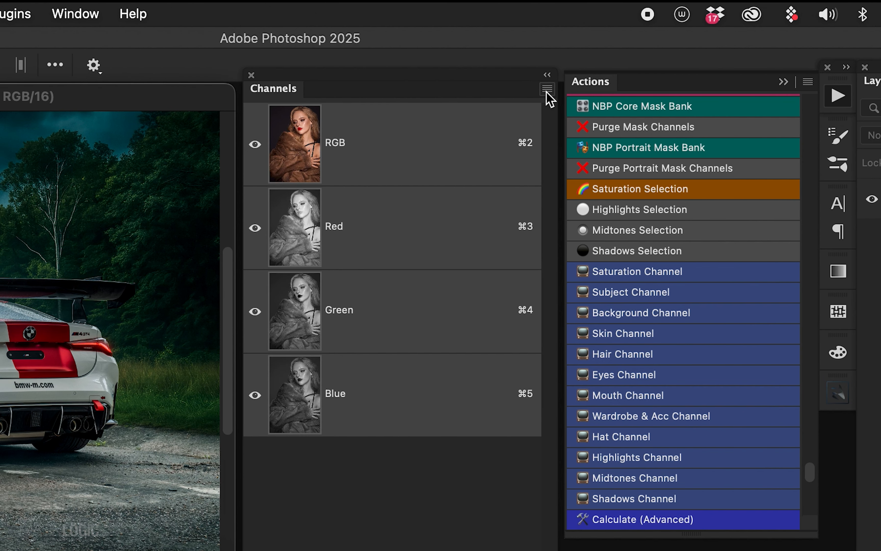
- Set the channel thumbnails to the largest size in the Channels Panel Options
{"action": "left_click", "coordinate": [565, 55]}
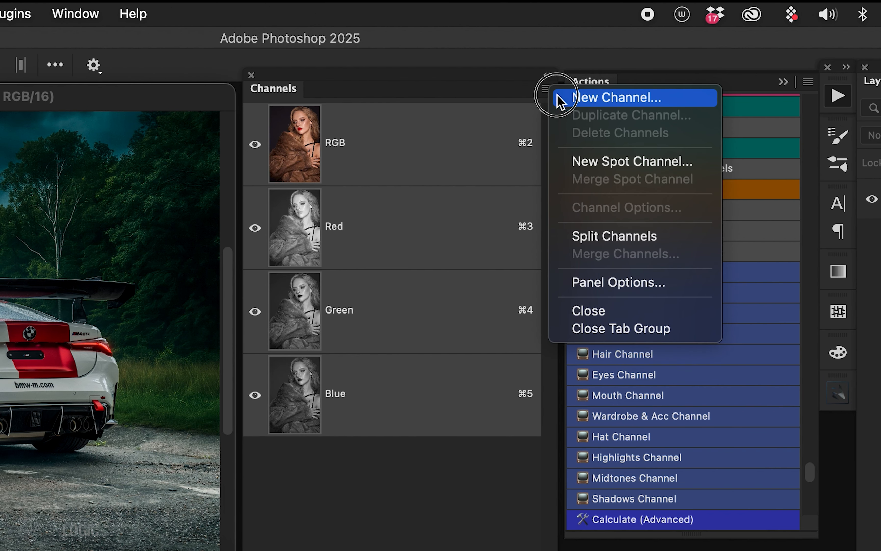
{"action": "left_click", "coordinate": [644, 288]}
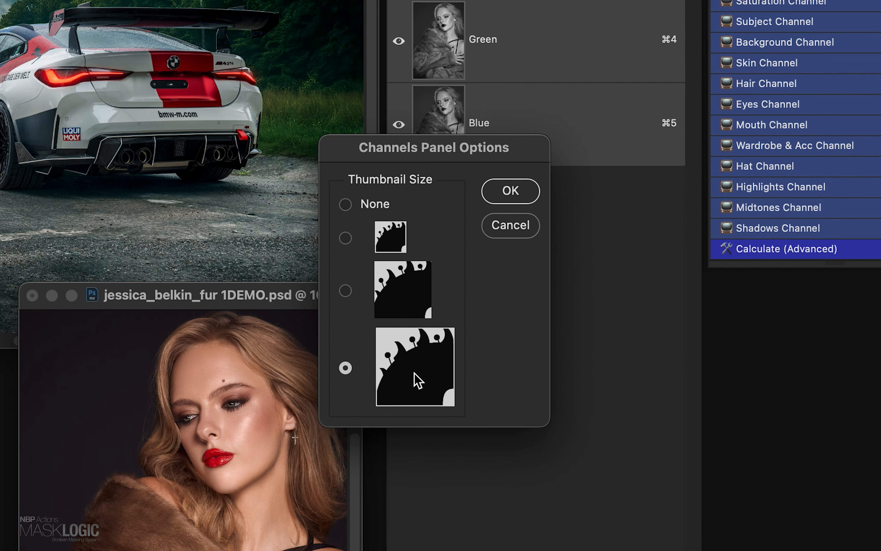
{"action": "left_click", "coordinate": [405, 378]}
{"action": "left_click", "coordinate": [508, 192]}
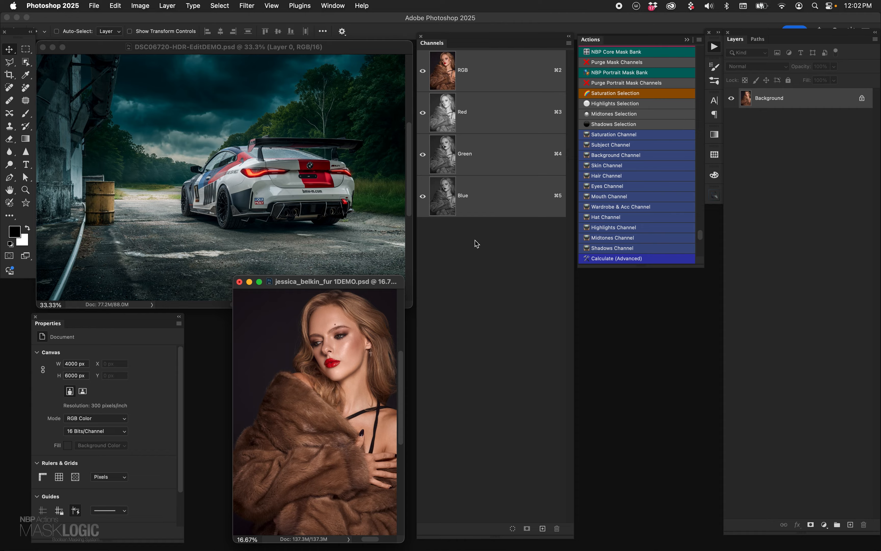
- Make the car photo DSC06720-HDR-EditDEMO.psd active and show it in full screen mode, placed clear of the channel list
{"action": "left_click", "coordinate": [345, 49]}
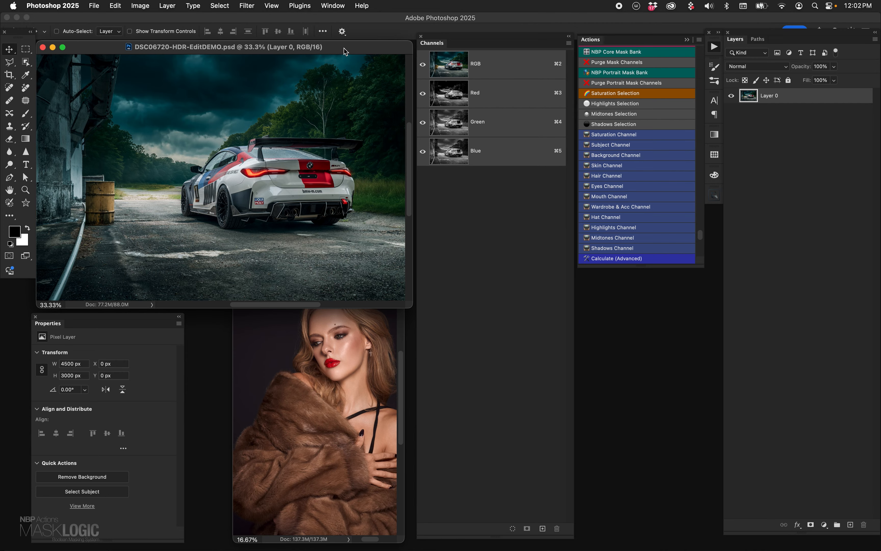
{"action": "key", "text": "f"}
{"action": "left_click_drag", "start_coordinate": [364, 292], "coordinate": [161, 153]}
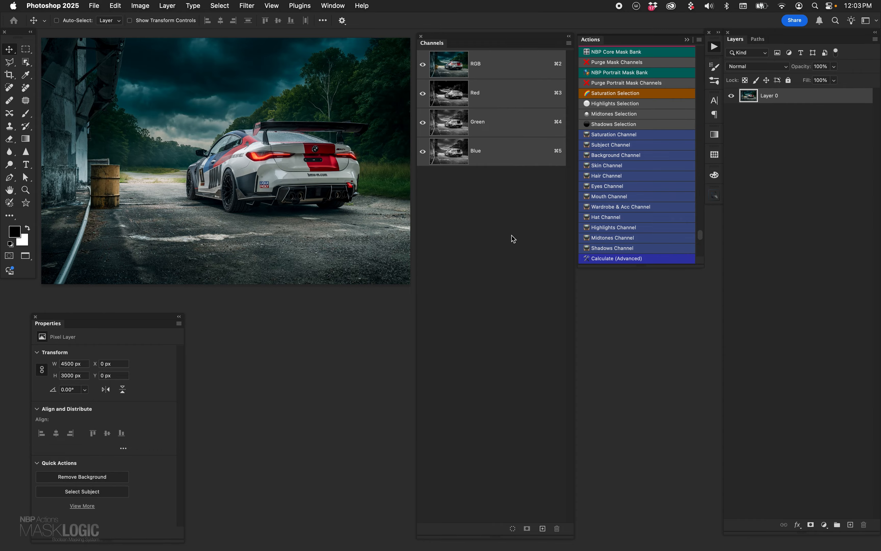
- Run the NBP Core Mask Bank action on the car photo, continuing past its notice
{"action": "left_click", "coordinate": [633, 51]}
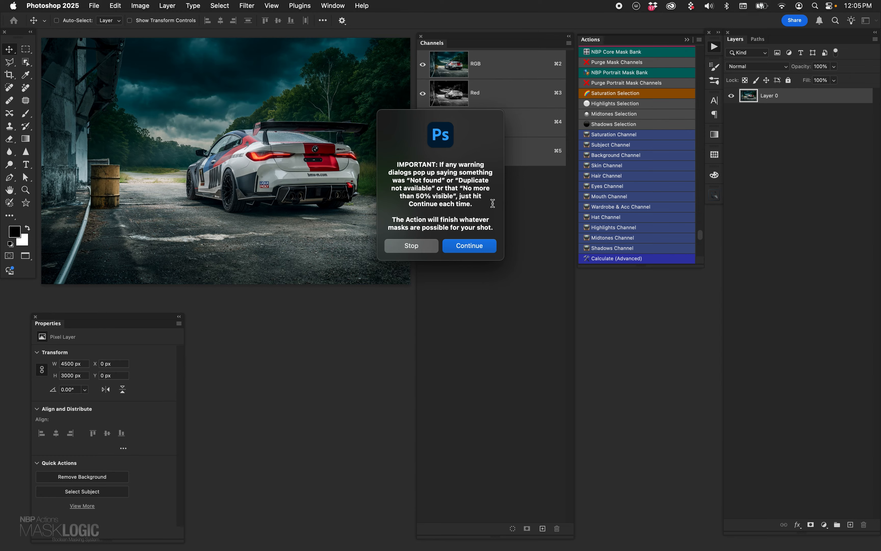
{"action": "left_click", "coordinate": [469, 251]}
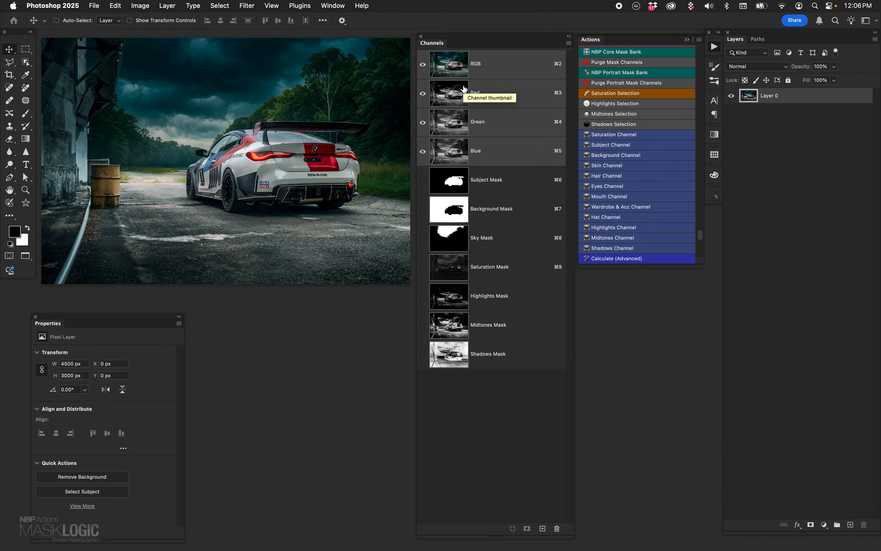
- View the car photo's Red, Green and Blue channels one at a time
{"action": "left_click", "coordinate": [454, 101]}
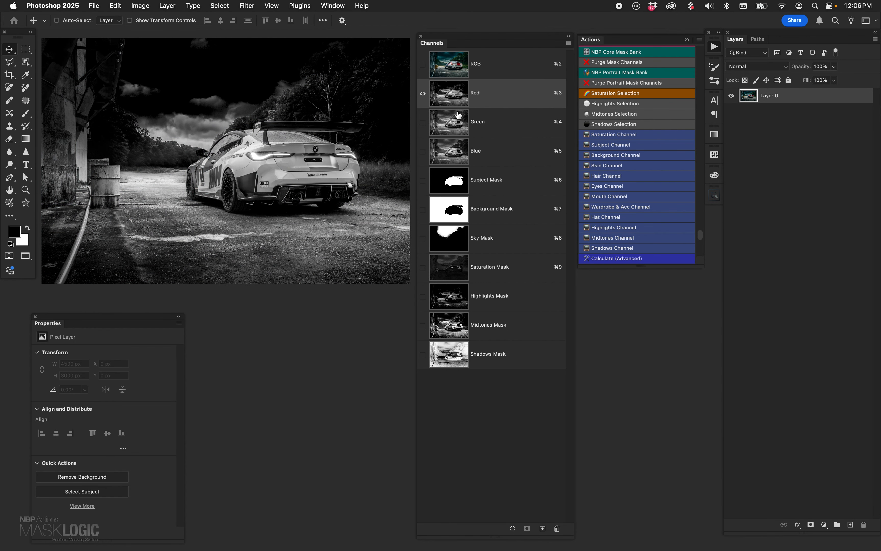
{"action": "left_click", "coordinate": [455, 124]}
{"action": "left_click", "coordinate": [456, 150]}
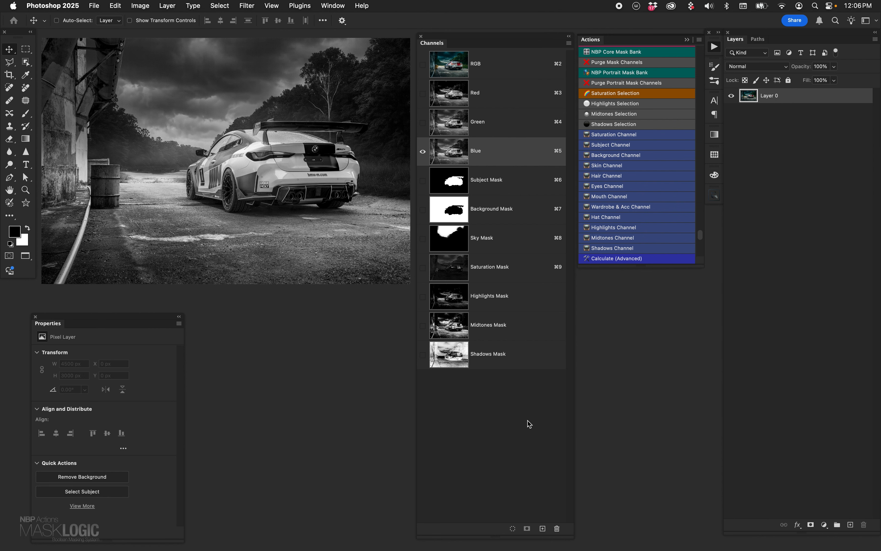
- Examine the Subject, Background, Sky and Saturation mask channels individually, and compare the Subject and Background masks again
{"action": "left_click", "coordinate": [449, 179]}
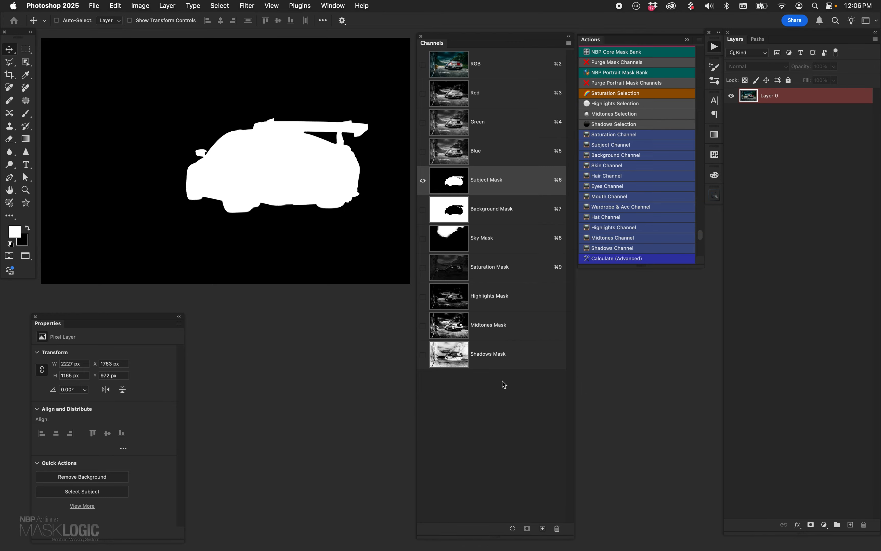
{"action": "left_click", "coordinate": [454, 220]}
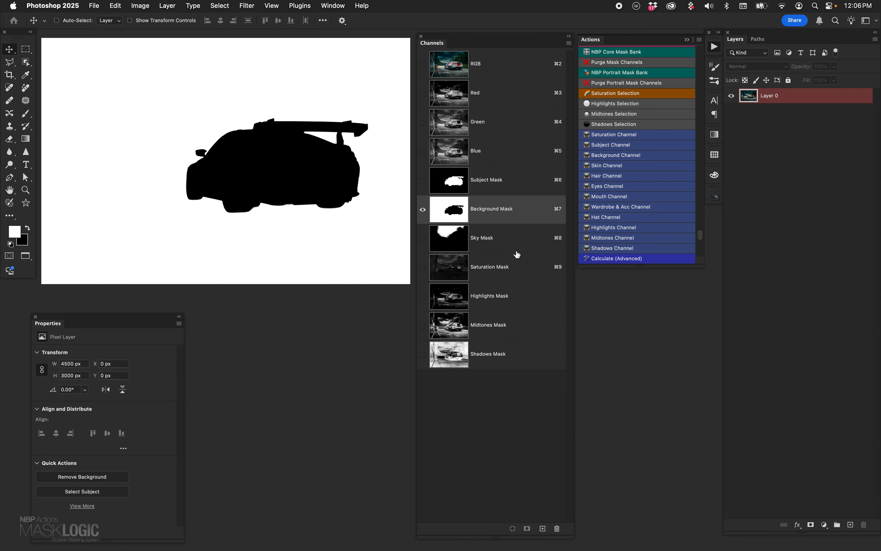
{"action": "left_click", "coordinate": [441, 228]}
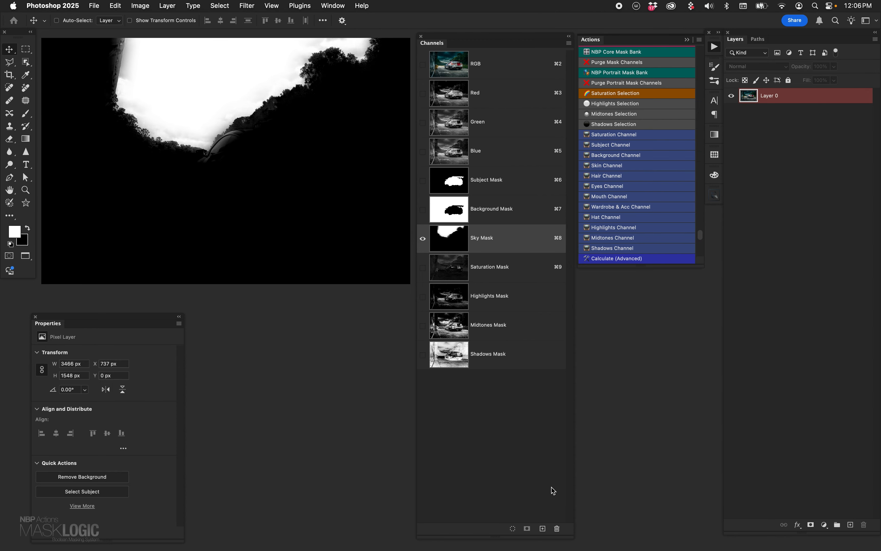
{"action": "left_click", "coordinate": [447, 279]}
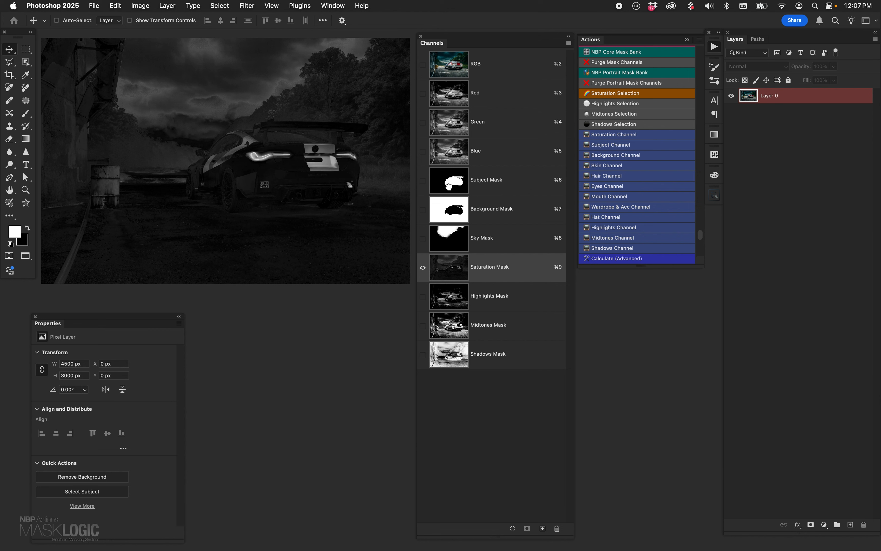
{"action": "left_click", "coordinate": [451, 186]}
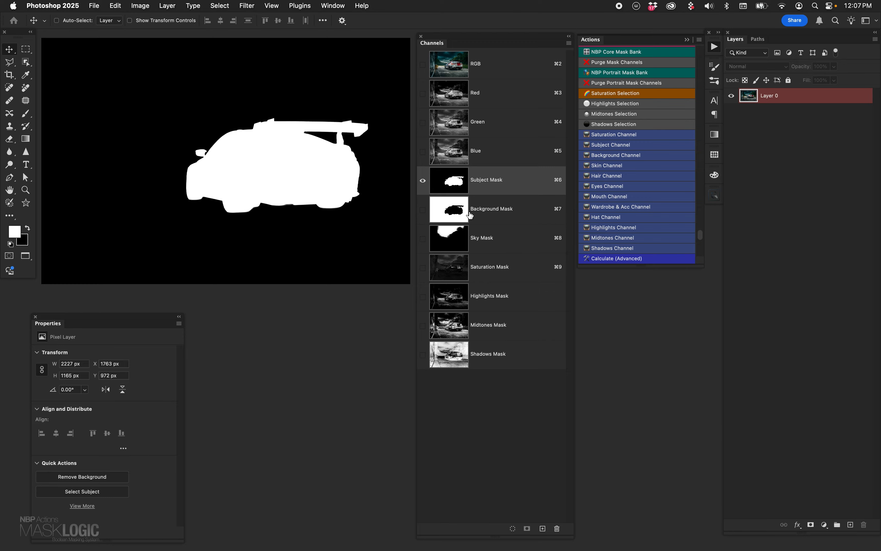
{"action": "left_click", "coordinate": [451, 209]}
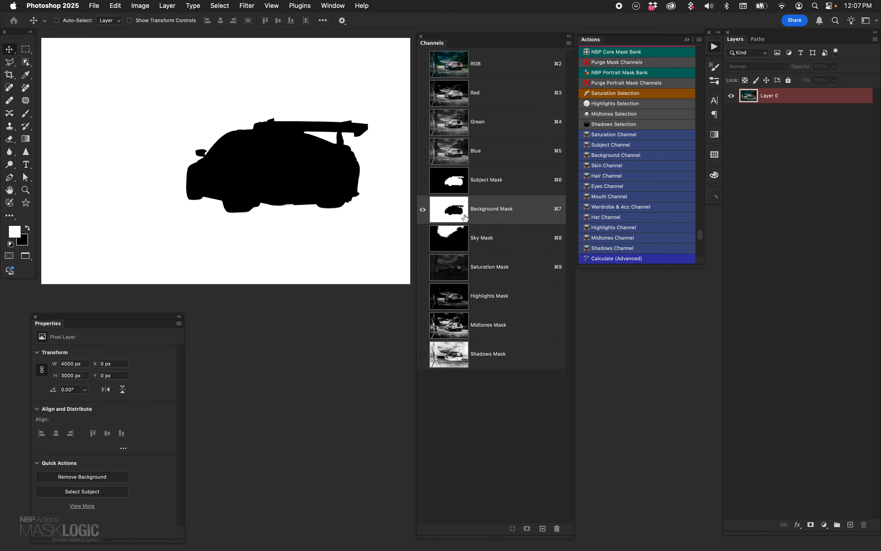
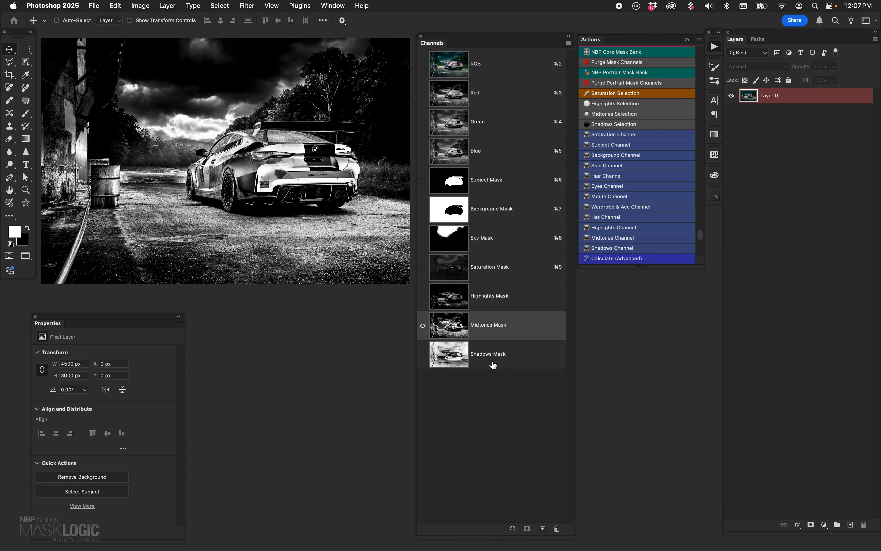
- View the Shadows Mask and Subject Mask channels individually, and return to the full-colour RGB composite
{"action": "left_click", "coordinate": [493, 365]}
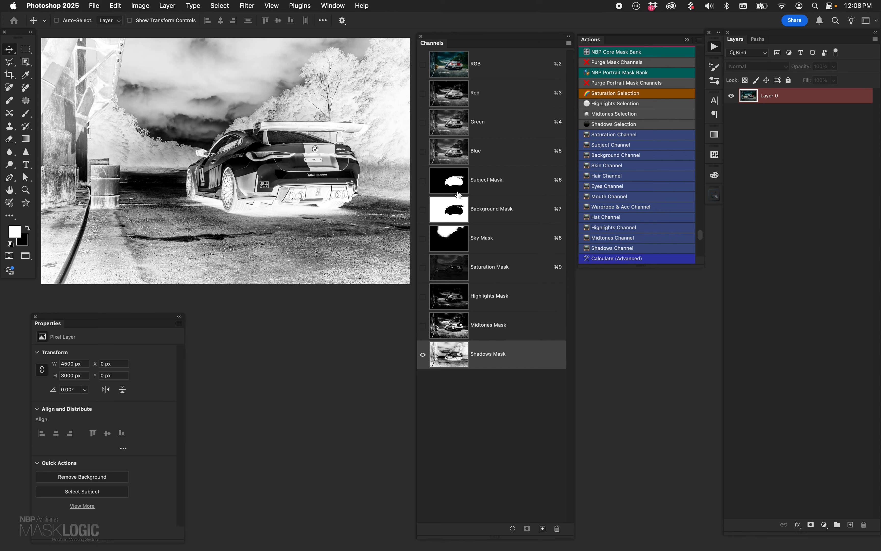
{"action": "left_click", "coordinate": [460, 187]}
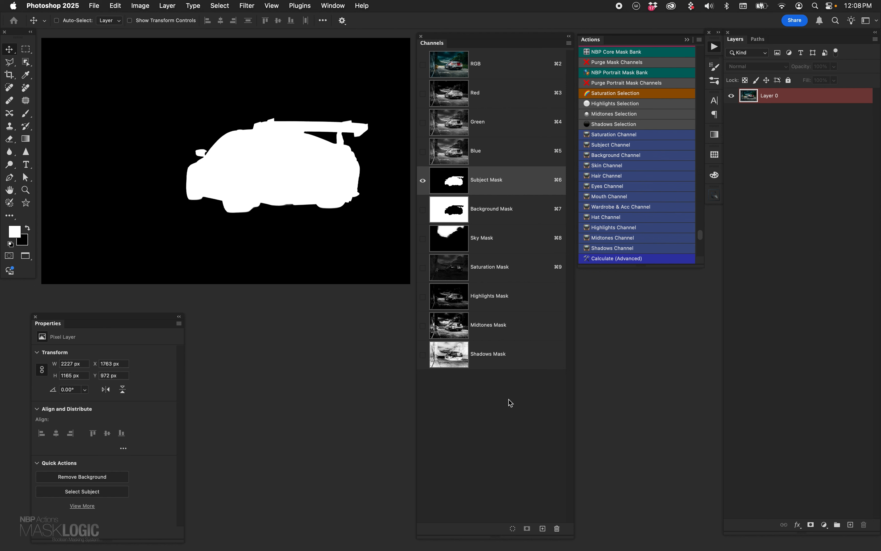
{"action": "left_click", "coordinate": [465, 75]}
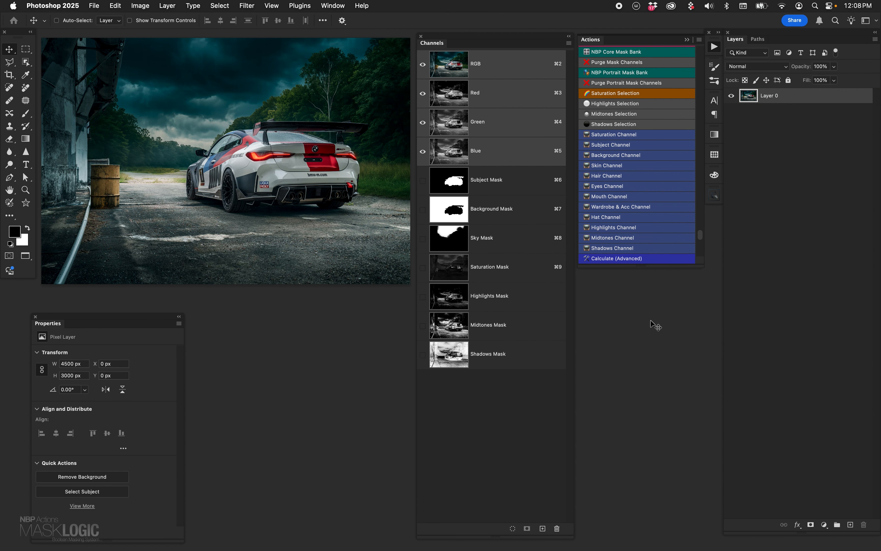
{"action": "left_click", "coordinate": [220, 6]}
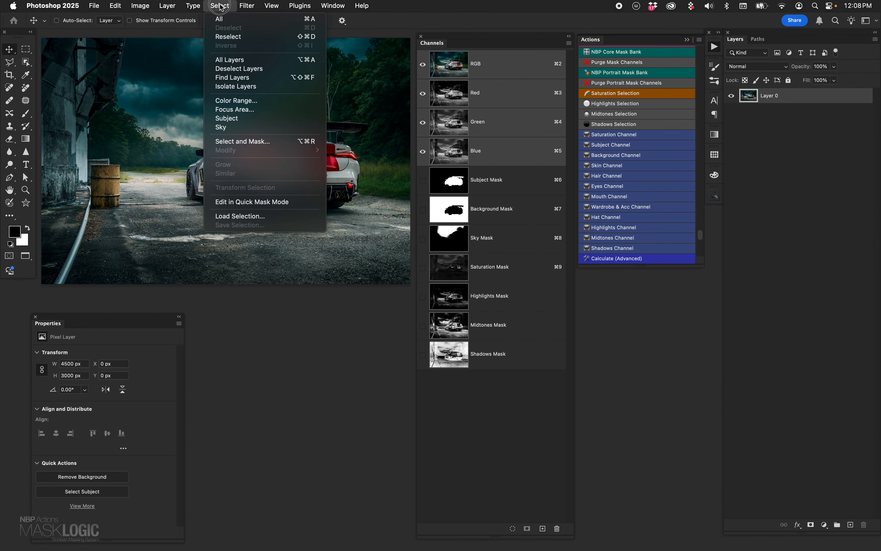
{"action": "left_click", "coordinate": [254, 125]}
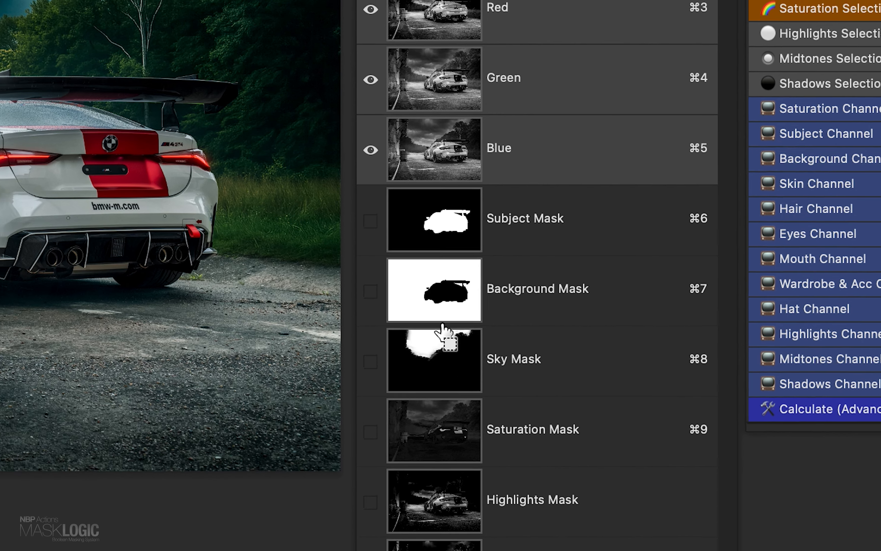
- Try a Curves adjustment layer masked by the Subject Mask selection, check its mask, and delete the layer
{"action": "left_click", "coordinate": [446, 222], "text": "super"}
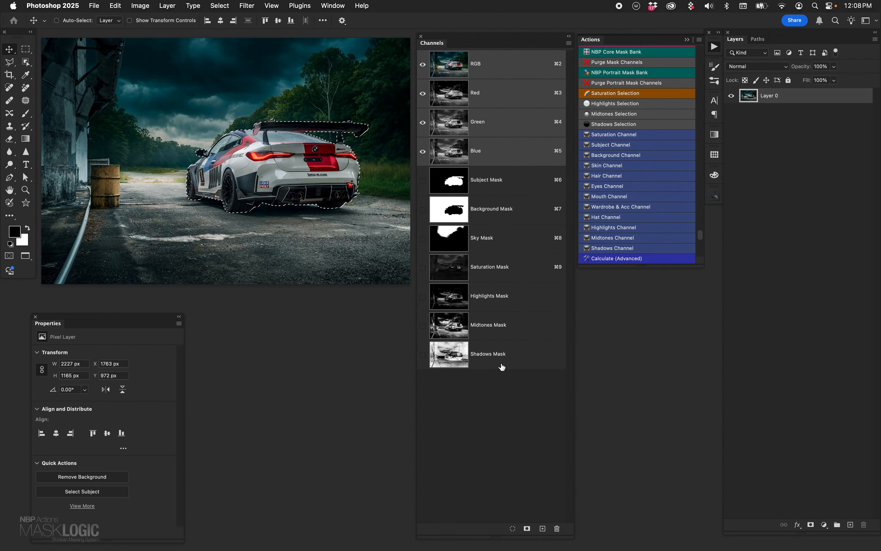
{"action": "left_click", "coordinate": [824, 524]}
{"action": "left_click", "coordinate": [844, 416]}
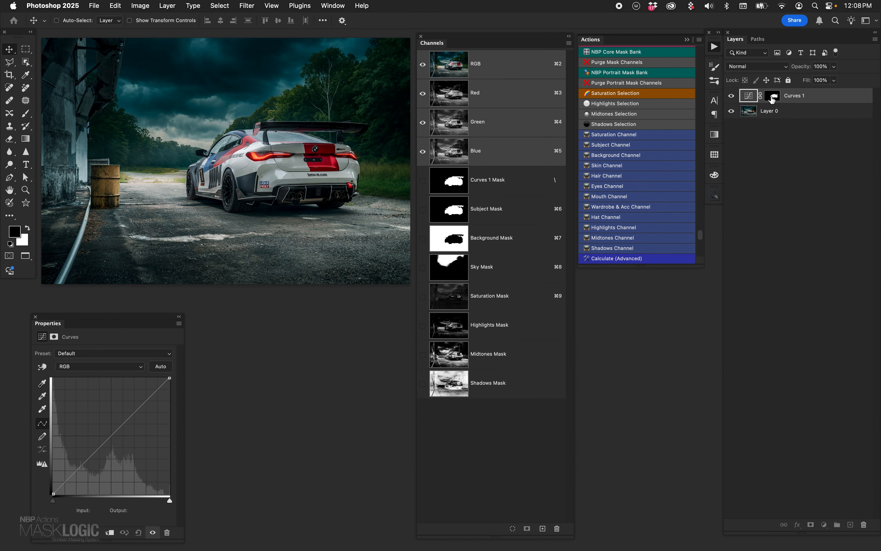
{"action": "left_click", "coordinate": [773, 96], "text": "alt"}
{"action": "left_click", "coordinate": [752, 98]}
{"action": "mouse_move", "coordinate": [112, 429]}
{"action": "left_mouse_down"}
{"action": "mouse_move", "coordinate": [99, 417]}
{"action": "mouse_move", "coordinate": [117, 442]}
{"action": "left_mouse_up"}
{"action": "left_click", "coordinate": [752, 98]}
{"action": "left_click_drag", "start_coordinate": [752, 99], "coordinate": [863, 524]}
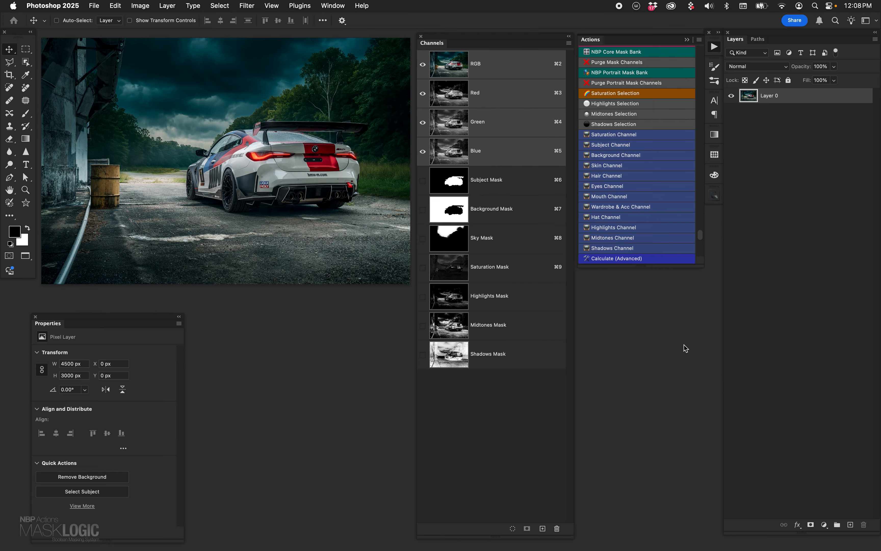
- Load the Background Mask as a selection, clear it, and view the Background Mask channel on its own
{"action": "left_click", "coordinate": [451, 210], "text": "super"}
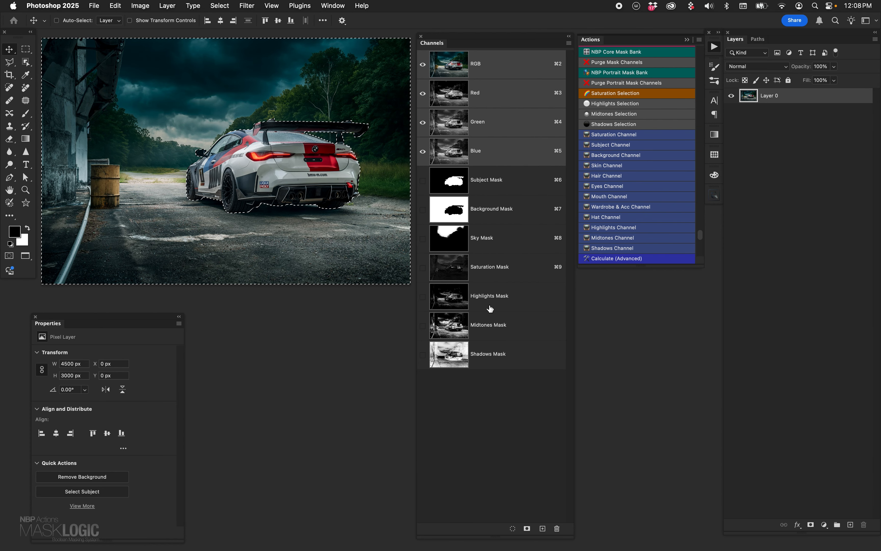
{"action": "key", "text": "super+d"}
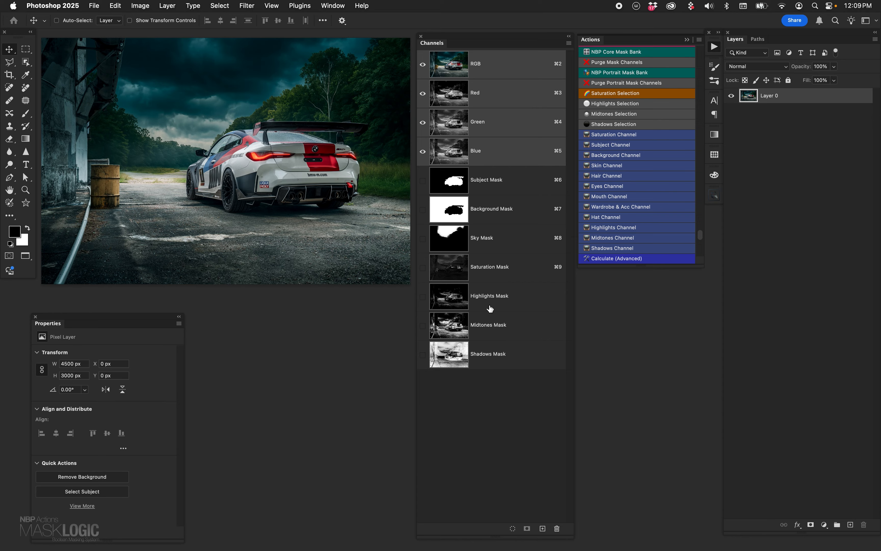
{"action": "left_click", "coordinate": [457, 211]}
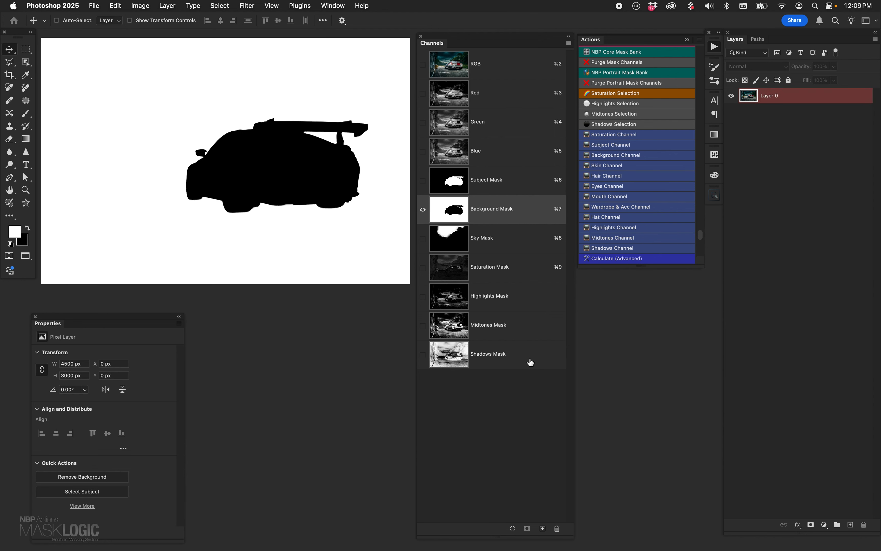
{"action": "left_click", "coordinate": [220, 5]}
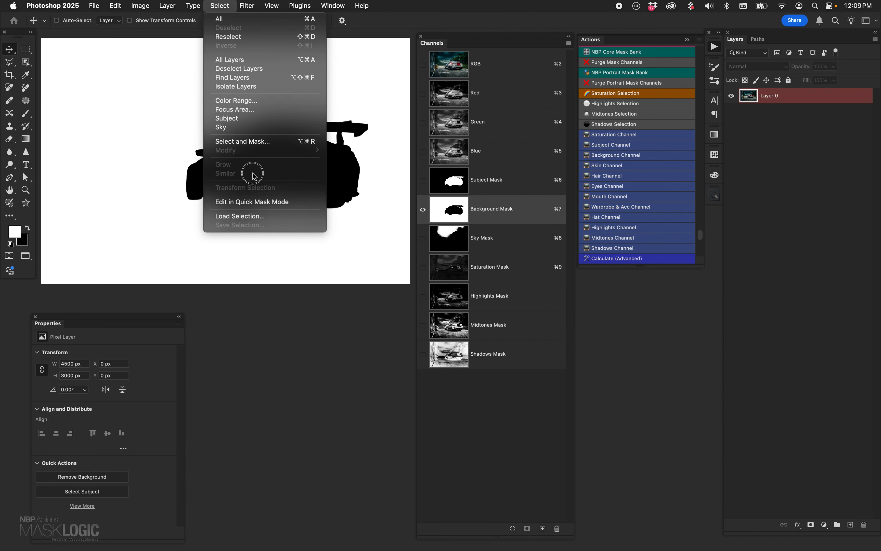
{"action": "left_click", "coordinate": [252, 123]}
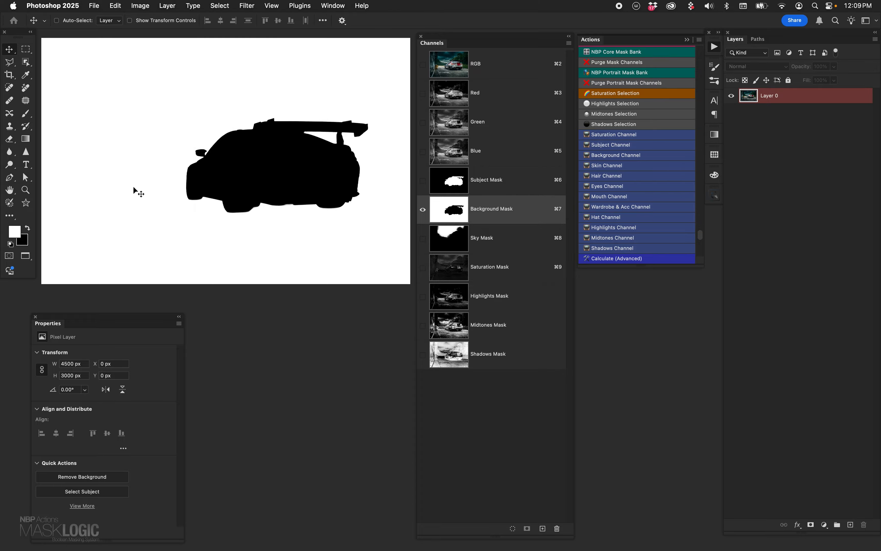
- View the Sky, Subject, Background, Saturation, Highlights, Midtones and Shadows masks one at a time, and return to the RGB composite
{"action": "left_click", "coordinate": [452, 242]}
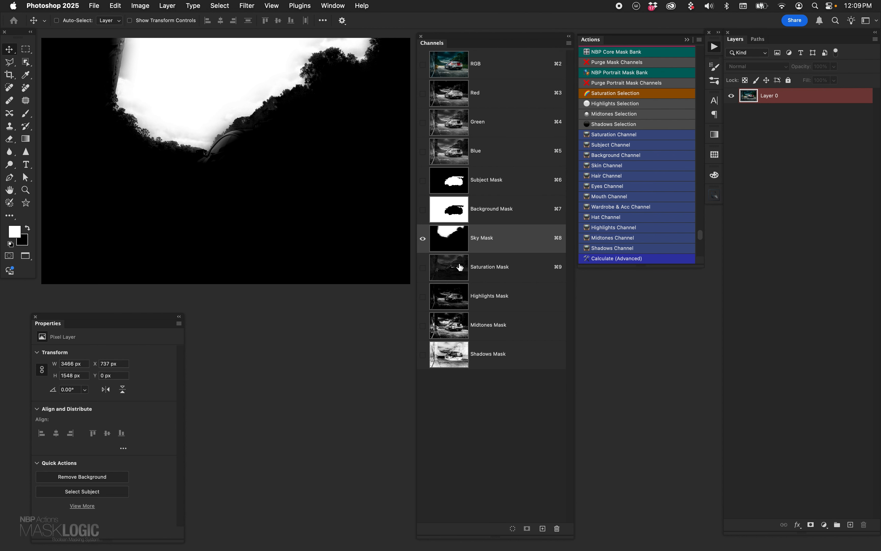
{"action": "left_click", "coordinate": [455, 182]}
{"action": "left_click", "coordinate": [453, 209]}
{"action": "left_click", "coordinate": [459, 279]}
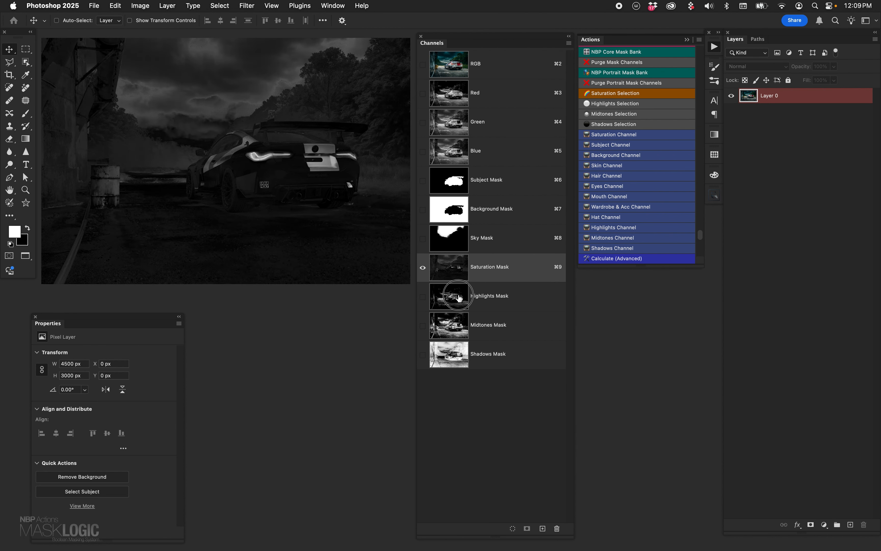
{"action": "left_click", "coordinate": [457, 296]}
{"action": "left_click", "coordinate": [456, 324]}
{"action": "left_click", "coordinate": [458, 364]}
{"action": "left_click", "coordinate": [459, 182]}
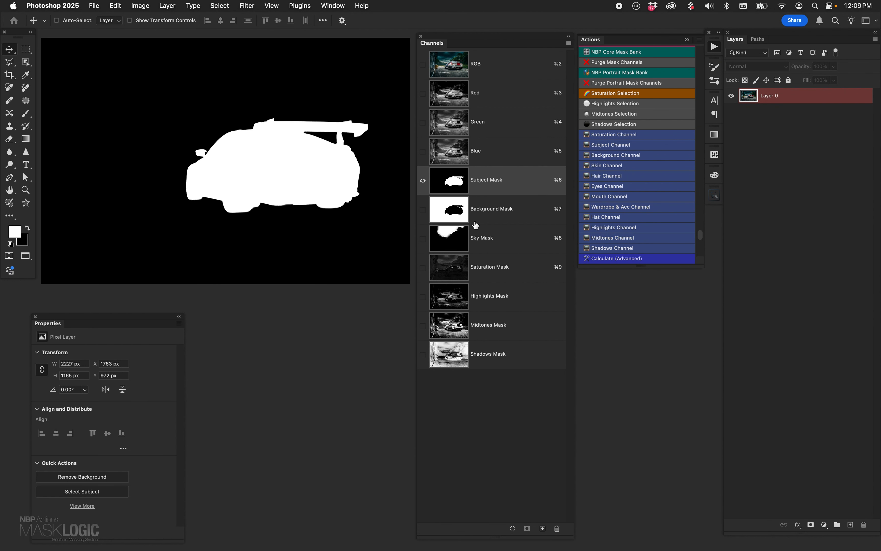
{"action": "left_click", "coordinate": [459, 64]}
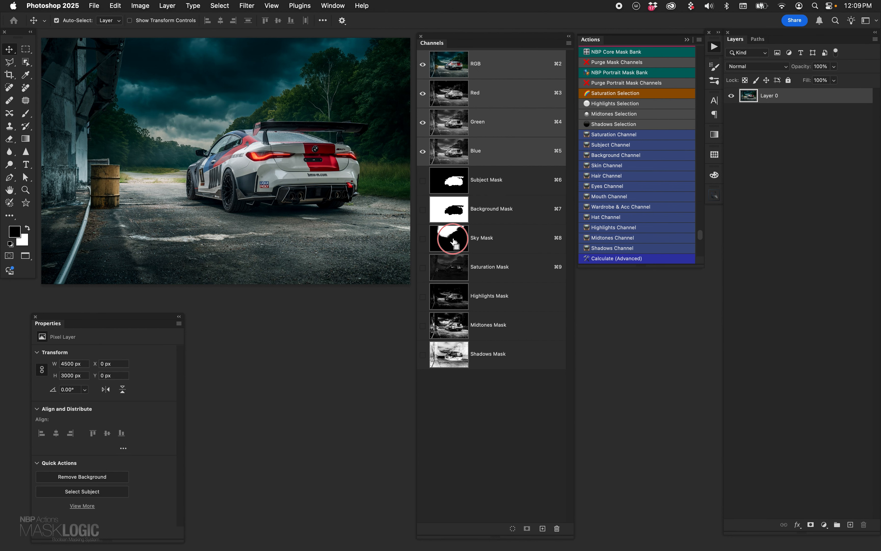
- Try a Curves adjustment on the sky through the Sky Mask selection, and delete the adjustment layer
{"action": "left_click", "coordinate": [470, 250], "text": "super"}
{"action": "left_click", "coordinate": [825, 524]}
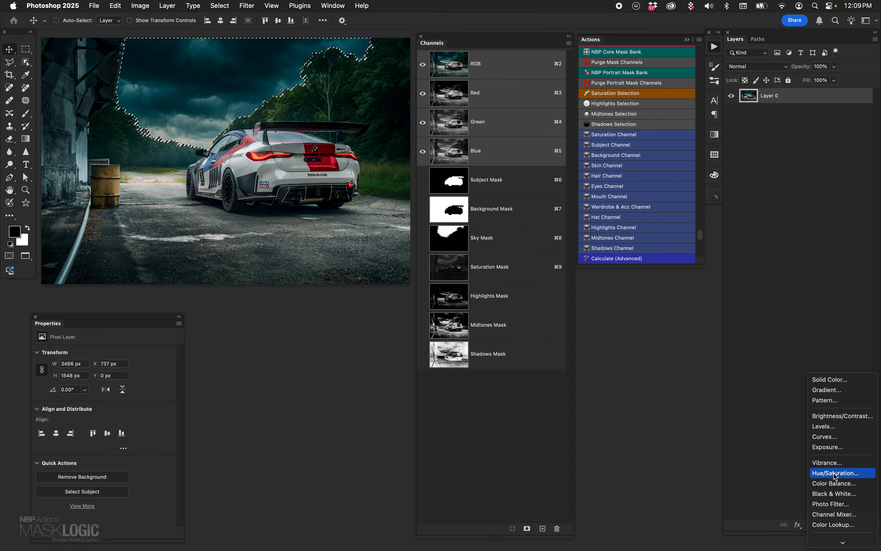
{"action": "left_click", "coordinate": [826, 436]}
{"action": "left_click_drag", "start_coordinate": [118, 431], "coordinate": [86, 355]}
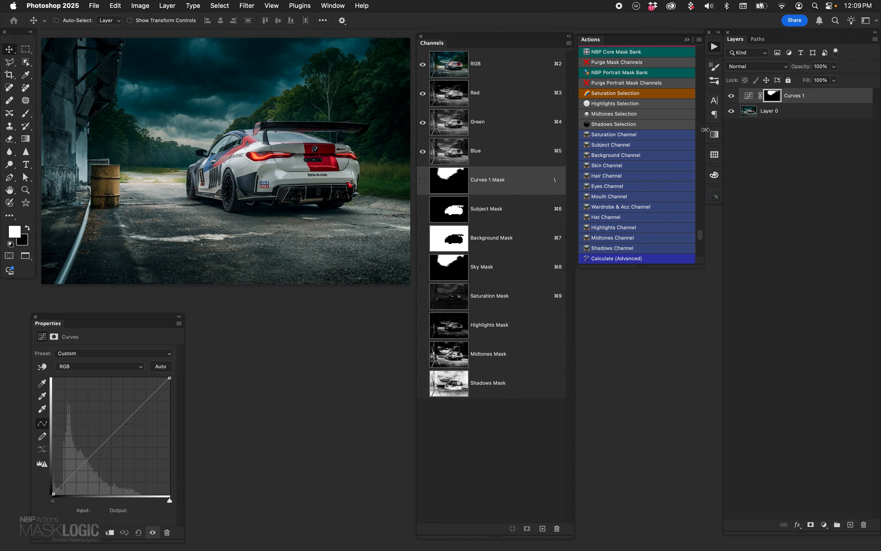
{"action": "left_click_drag", "start_coordinate": [747, 99], "coordinate": [863, 524]}
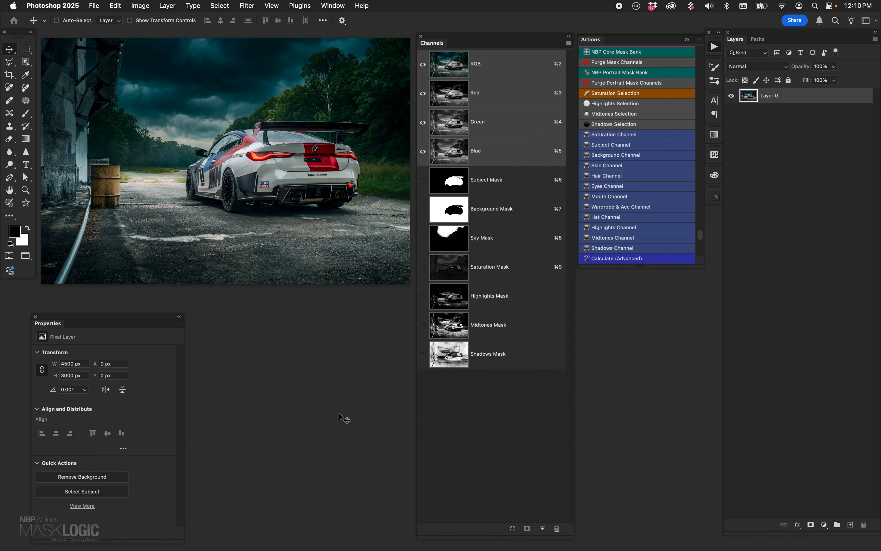
- Compare the Background, Sky and Subject mask channels, and restore the RGB composite view
{"action": "left_click", "coordinate": [458, 217]}
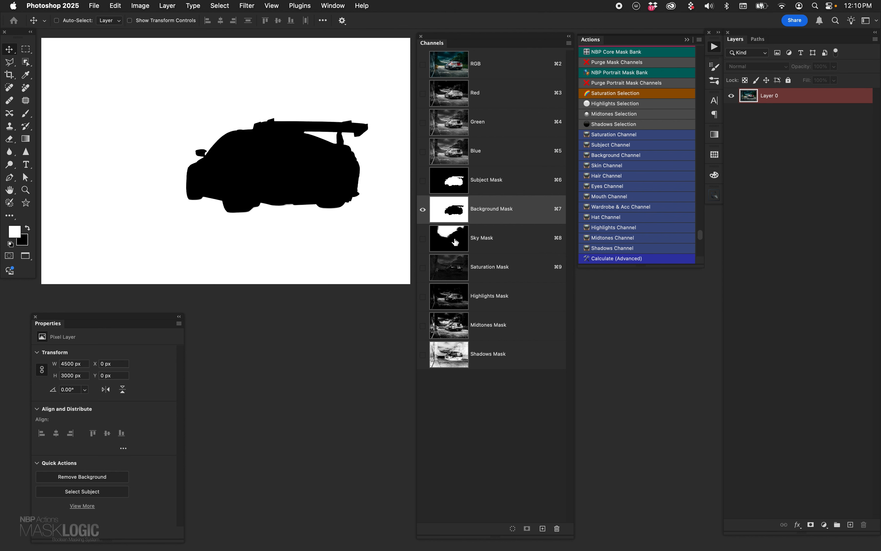
{"action": "left_click", "coordinate": [455, 242]}
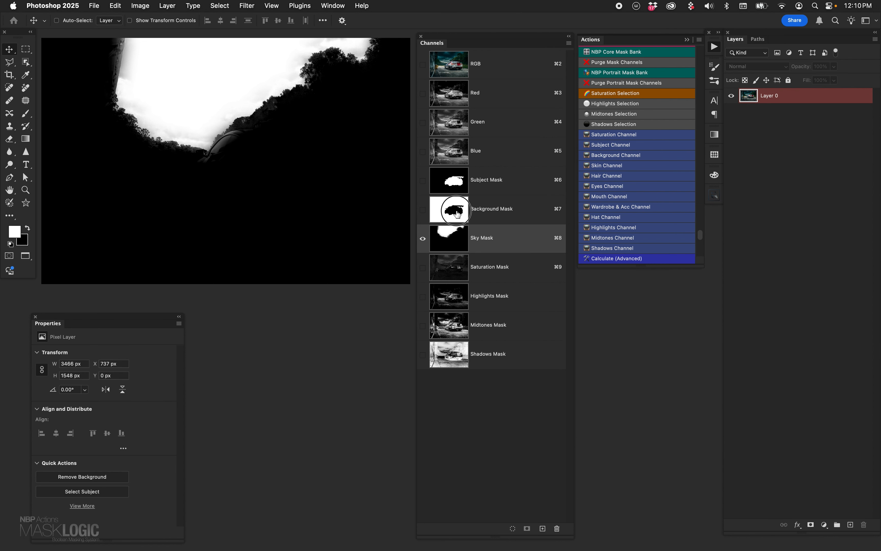
{"action": "left_click", "coordinate": [457, 215]}
{"action": "left_click", "coordinate": [462, 187]}
{"action": "left_click", "coordinate": [464, 239]}
{"action": "left_click", "coordinate": [464, 74]}
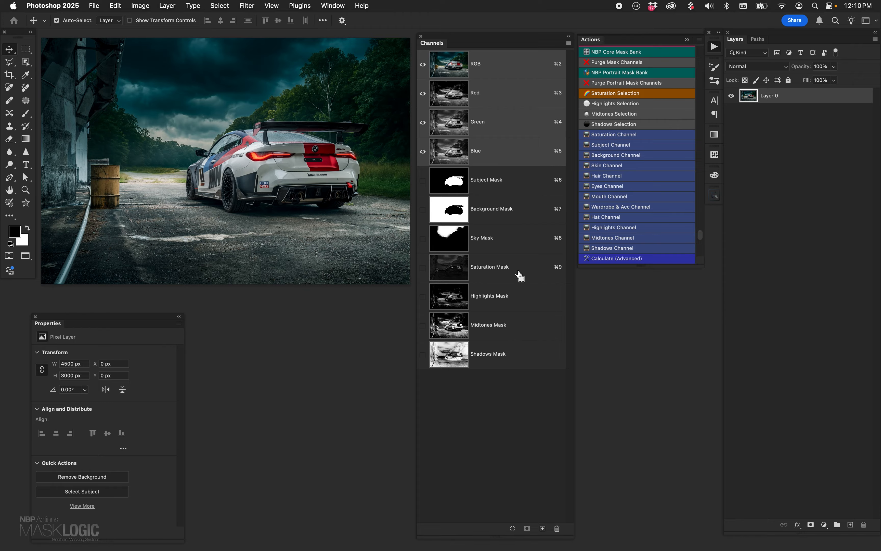
- Load the Background Mask as a selection, add a Curves adjustment layer masked by it, and check the layer mask
{"action": "left_click", "coordinate": [450, 216], "text": "super"}
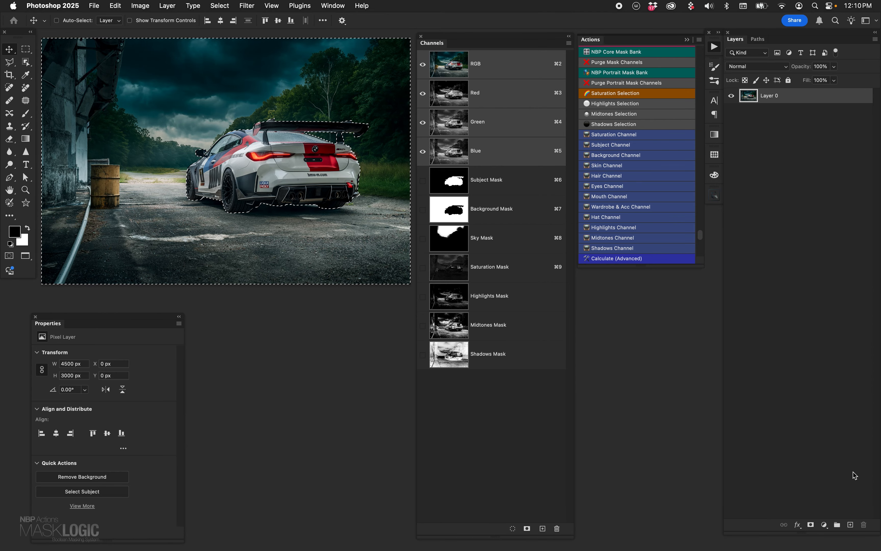
{"action": "left_click", "coordinate": [824, 524]}
{"action": "left_click", "coordinate": [848, 441]}
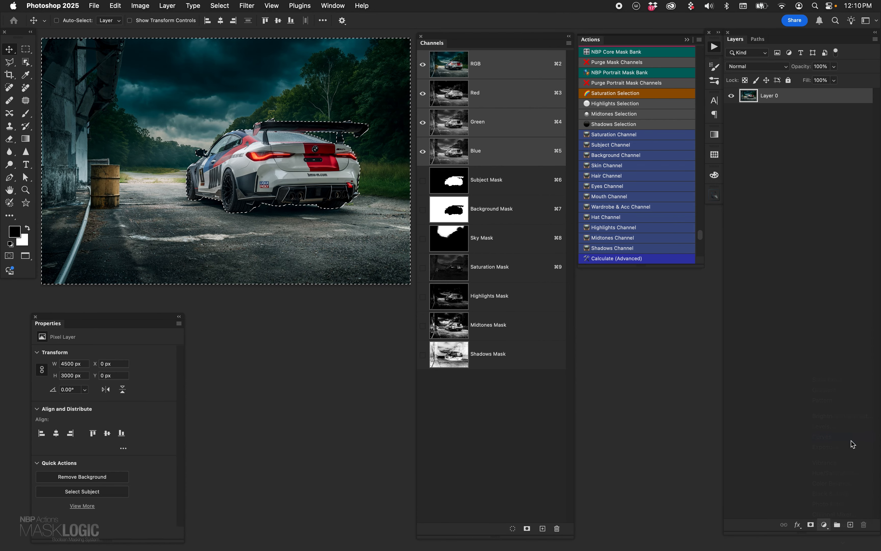
{"action": "left_click", "coordinate": [774, 98], "text": "alt"}
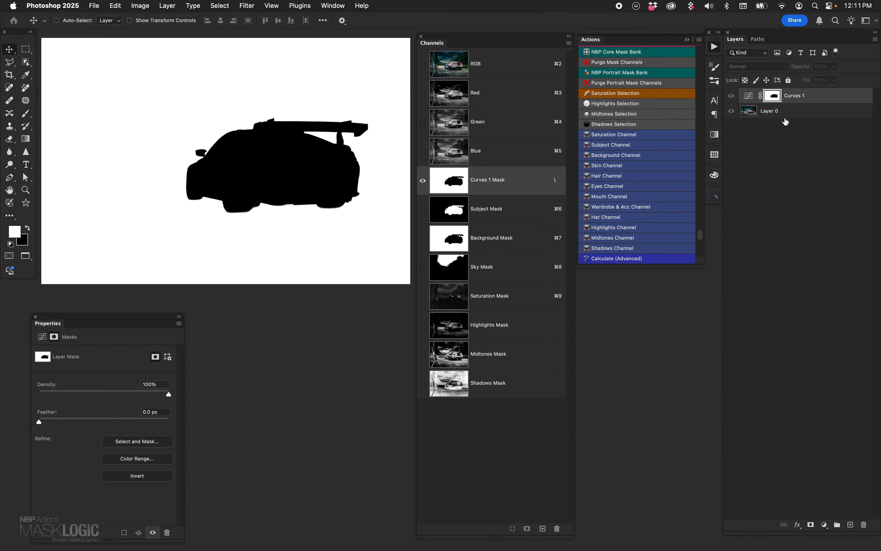
{"action": "left_click", "coordinate": [774, 97], "text": "alt"}
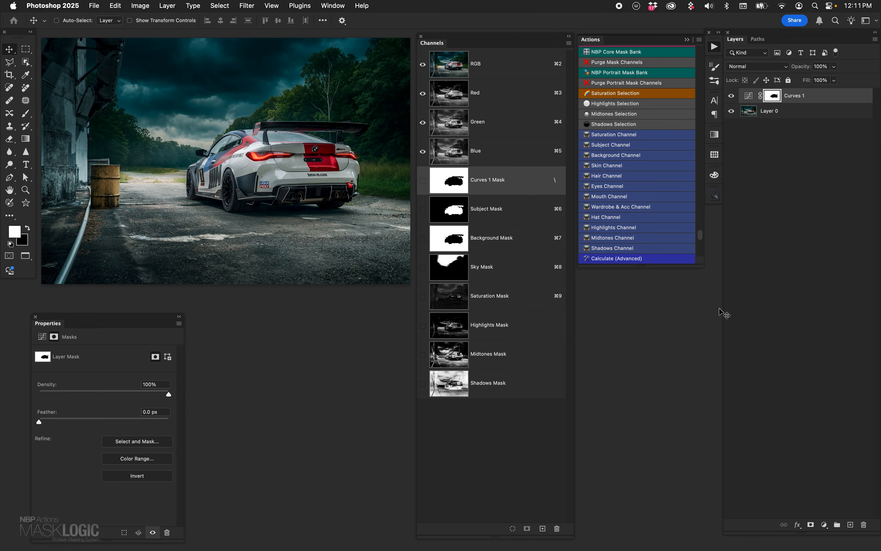
- Load the Sky Mask as a selection, fill it with black on the Curves layer's mask, and deselect
{"action": "left_click", "coordinate": [463, 67]}
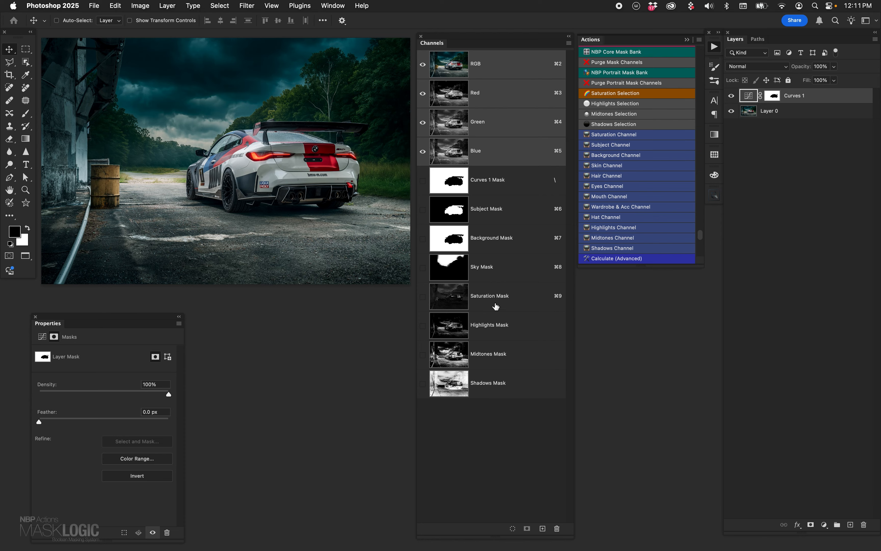
{"action": "left_click", "coordinate": [449, 268], "text": "super"}
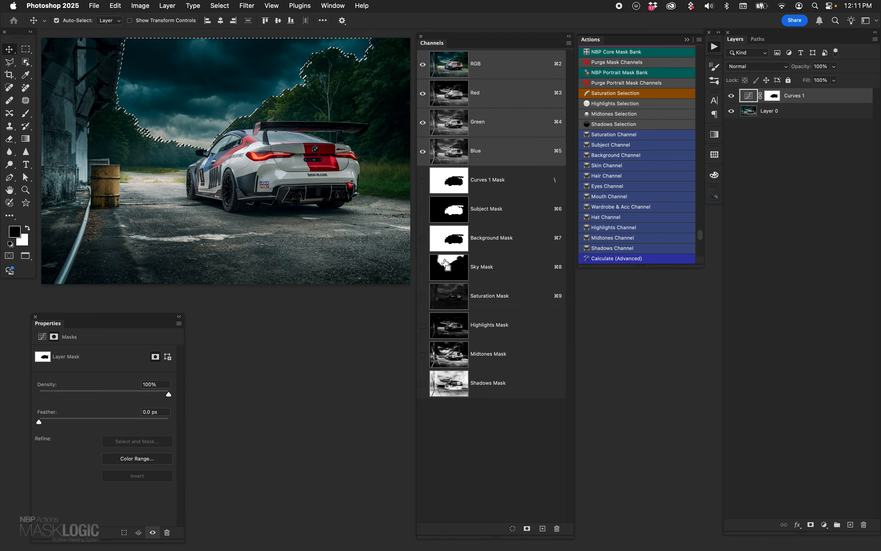
{"action": "left_click", "coordinate": [772, 96]}
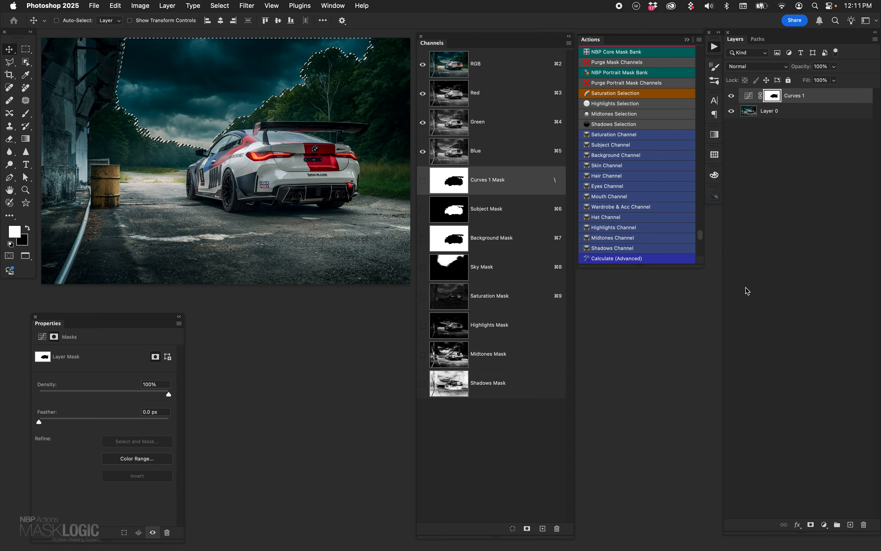
{"action": "key", "text": "x"}
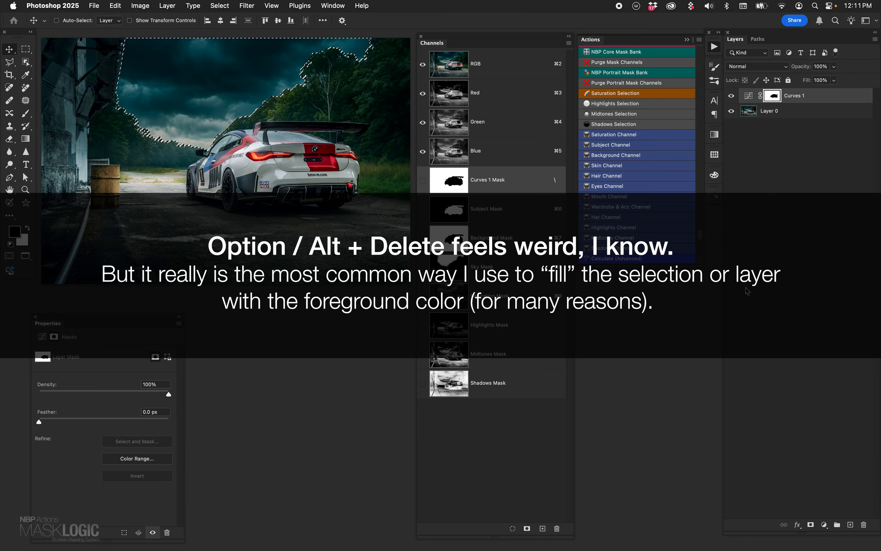
{"action": "key", "text": "alt+BackSpace"}
{"action": "key", "text": "super+d"}
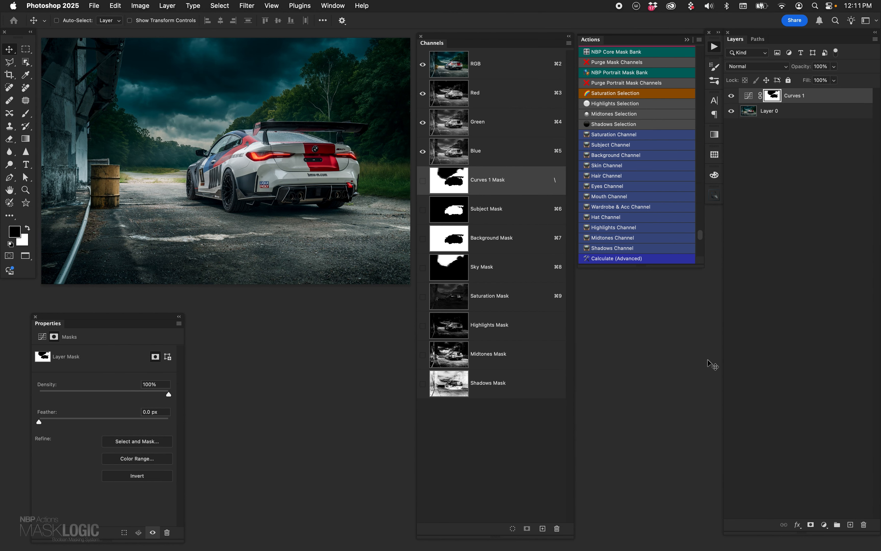
- Inspect the combined Curves mask, try brightening the curve from input 109 to output 132, and remove that curve point
{"action": "left_click", "coordinate": [773, 96], "text": "alt"}
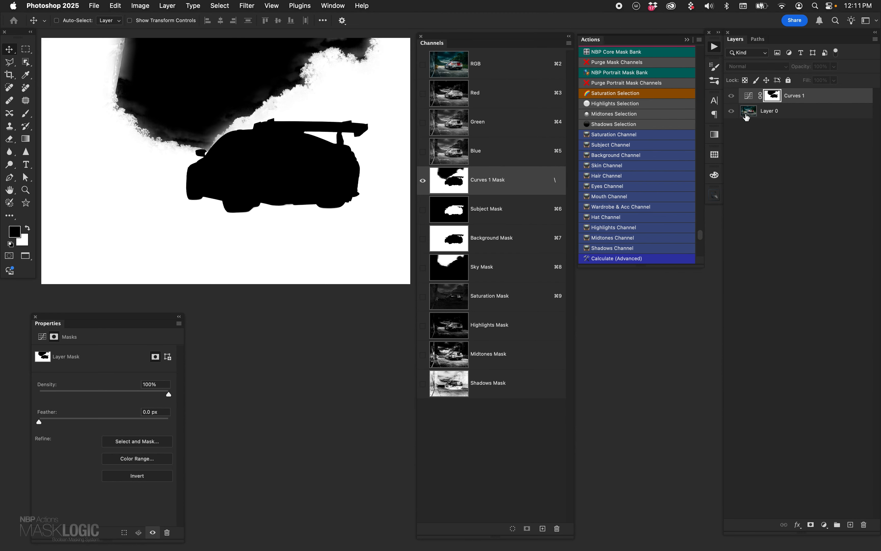
{"action": "left_click", "coordinate": [747, 97]}
{"action": "mouse_move", "coordinate": [112, 436]}
{"action": "left_mouse_down"}
{"action": "mouse_move", "coordinate": [98, 425]}
{"action": "mouse_move", "coordinate": [114, 444]}
{"action": "mouse_move", "coordinate": [97, 430]}
{"action": "left_mouse_up"}
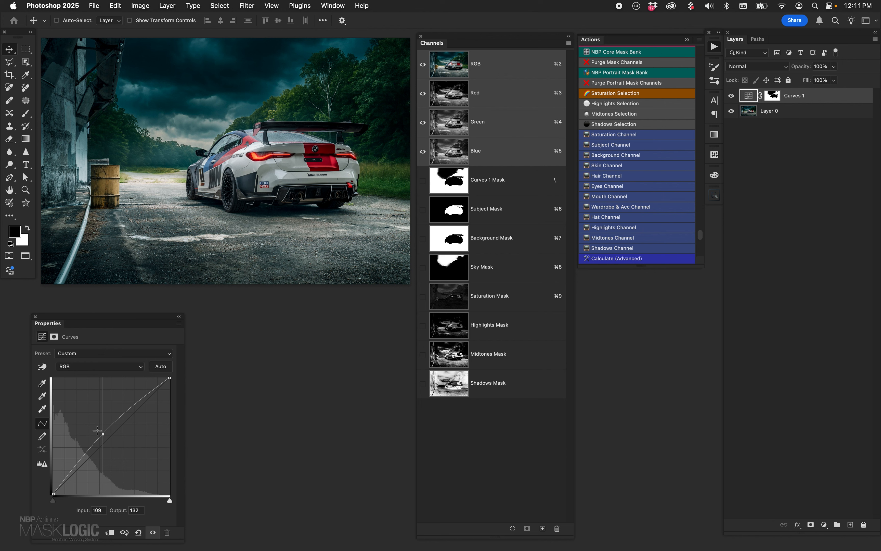
{"action": "left_click_drag", "start_coordinate": [104, 433], "coordinate": [322, 400]}
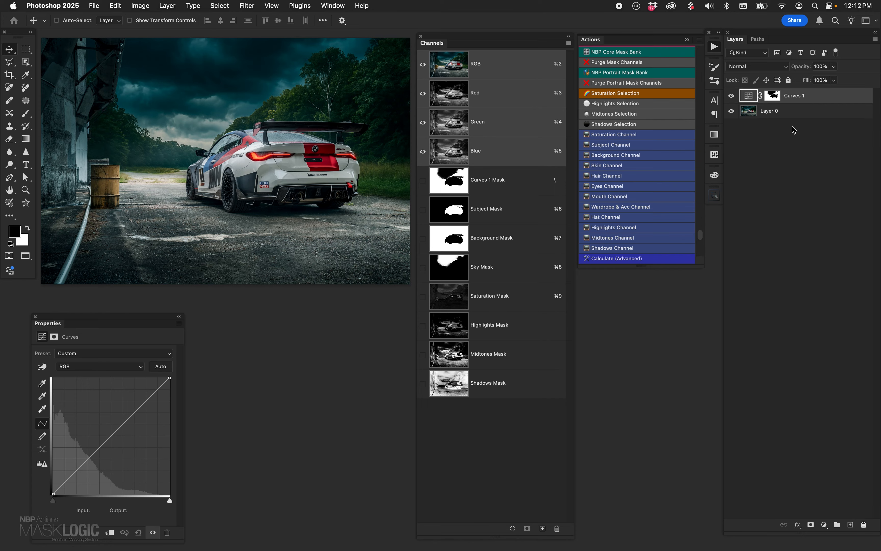
- Check the combined mask on the Curves 1 layer, and delete that adjustment layer
{"action": "left_click", "coordinate": [772, 96], "text": "alt"}
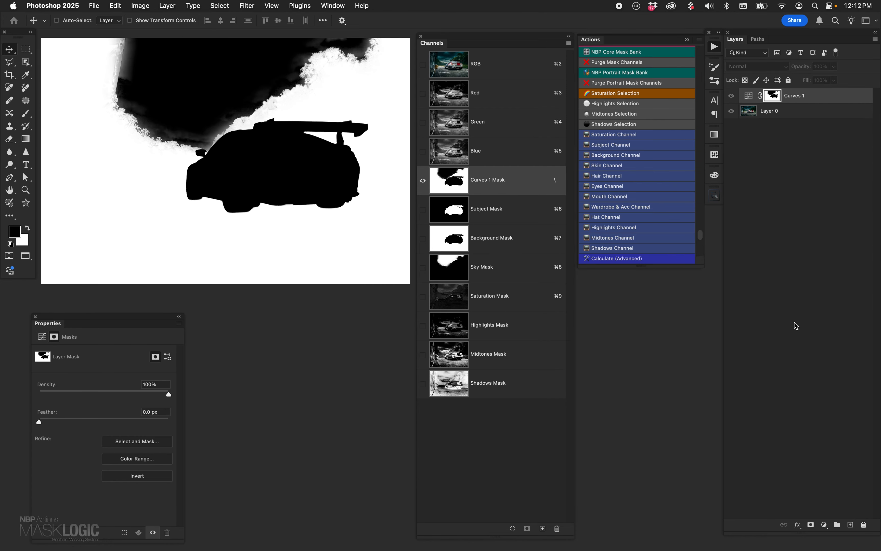
{"action": "left_click", "coordinate": [748, 95]}
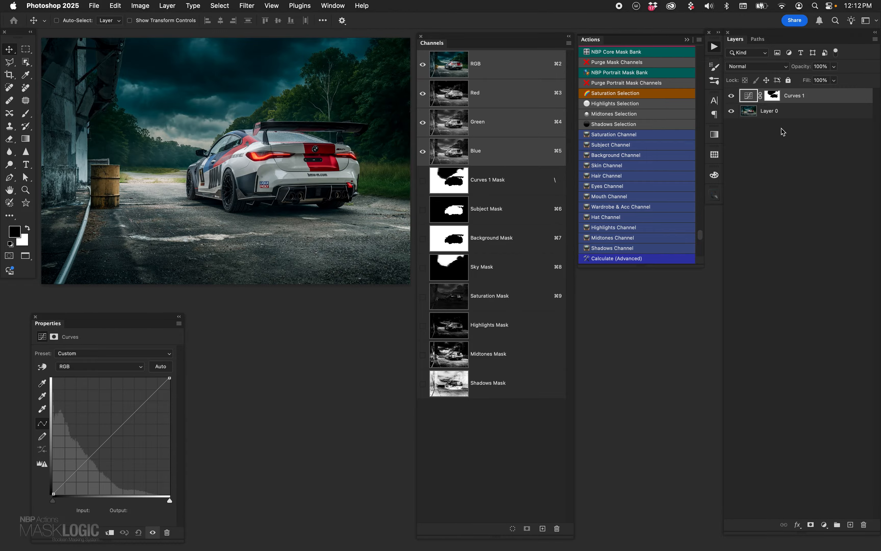
{"action": "left_click_drag", "start_coordinate": [750, 96], "coordinate": [864, 524]}
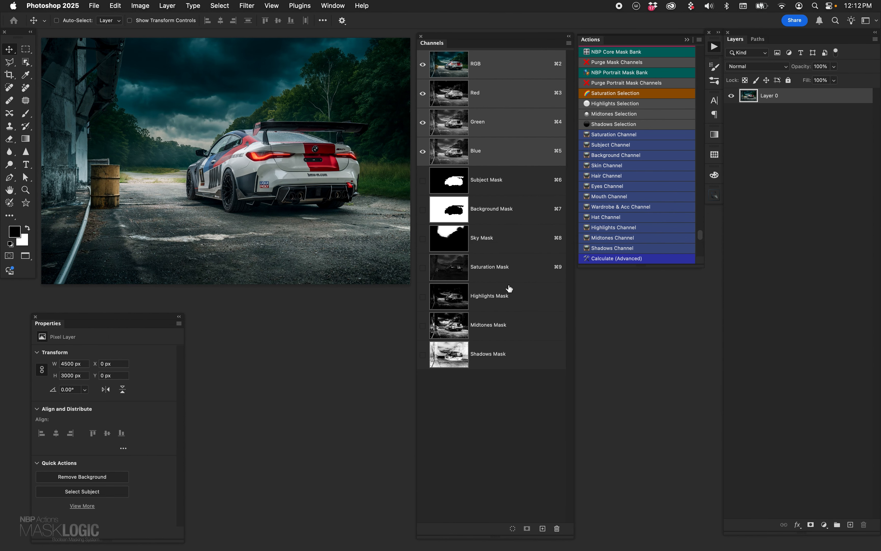
- Review the Saturation and Subject masks, load the Subject Mask as a selection, and add a Vibrance adjustment layer masked by it
{"action": "left_click", "coordinate": [454, 274]}
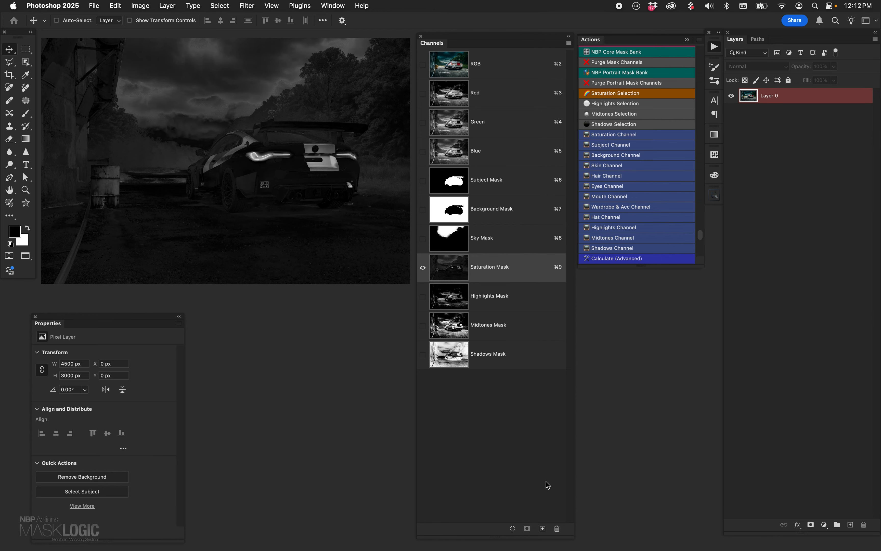
{"action": "left_click", "coordinate": [459, 188]}
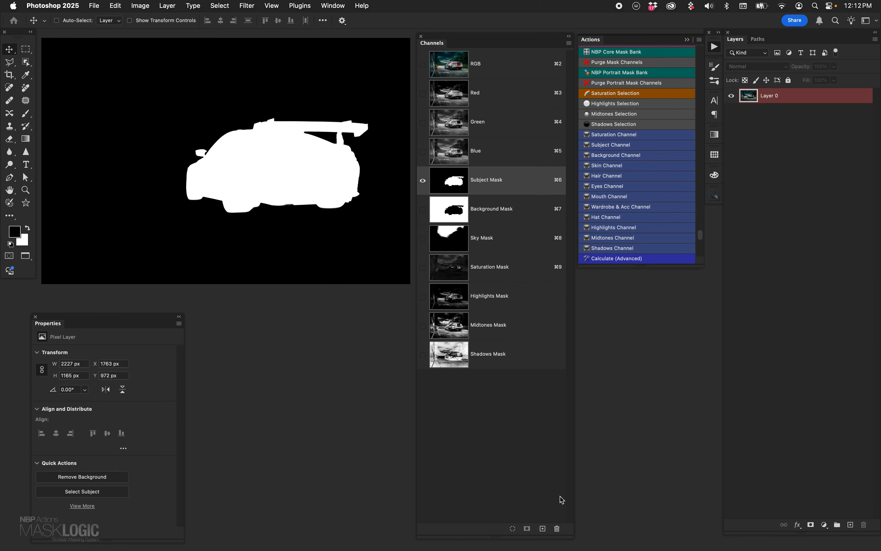
{"action": "left_click", "coordinate": [453, 68]}
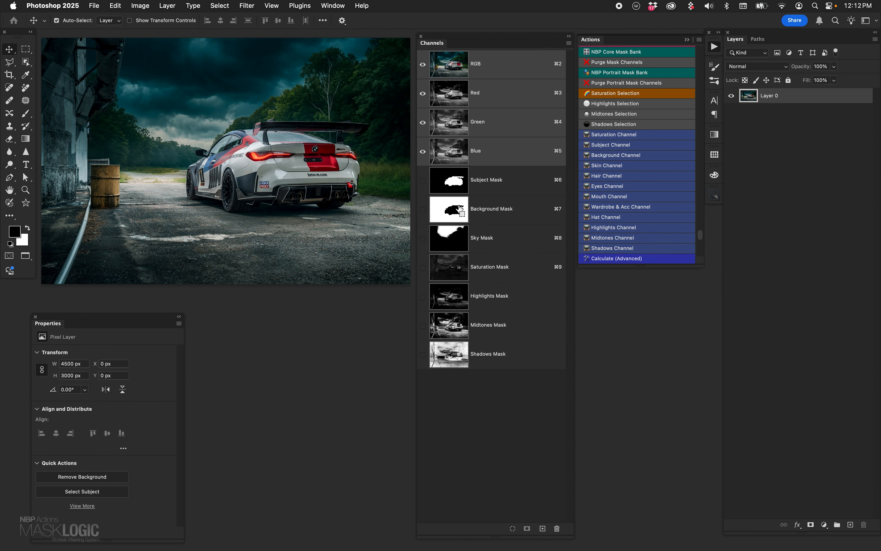
{"action": "left_click", "coordinate": [456, 185], "text": "super"}
{"action": "left_click", "coordinate": [831, 530]}
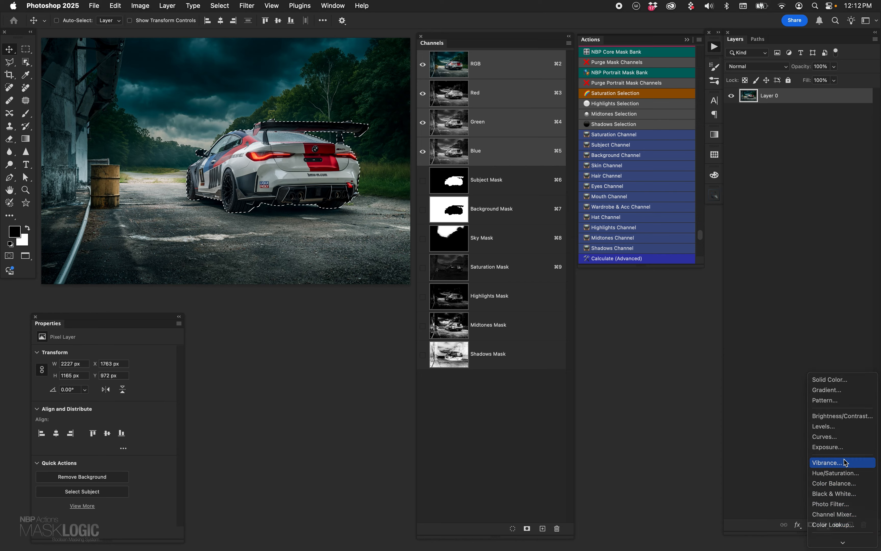
{"action": "left_click", "coordinate": [841, 464]}
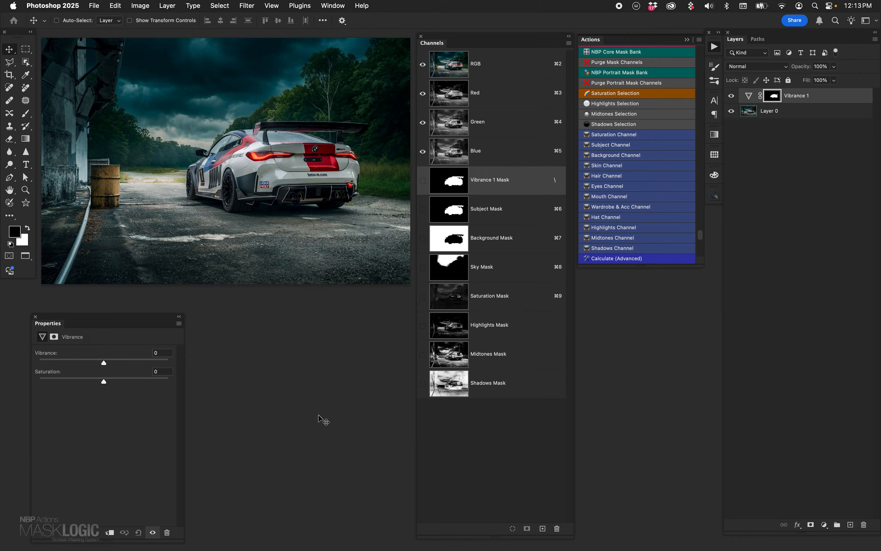
- Group the Vibrance layer, load the Saturation Mask as a selection, and apply it as the group's mask
{"action": "key", "text": "super"}
{"action": "key", "text": "super+g"}
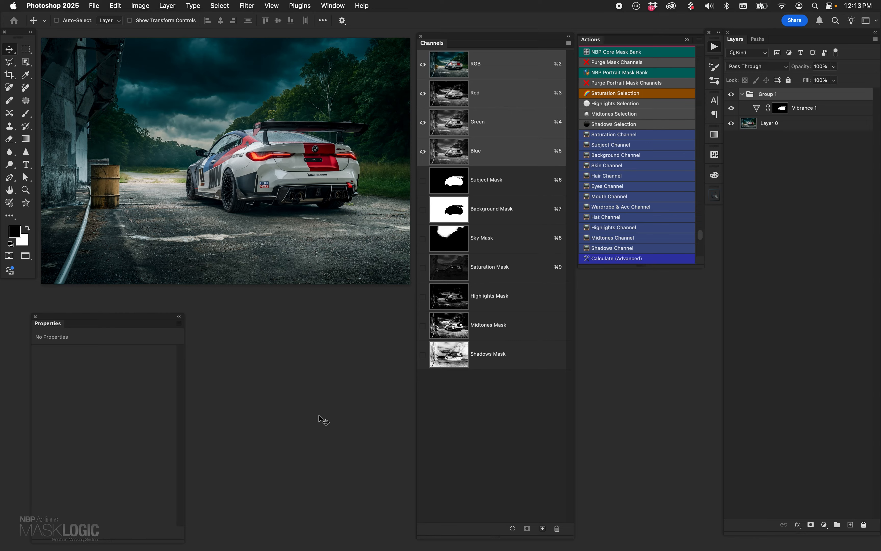
{"action": "key", "text": "super"}
{"action": "left_click", "coordinate": [455, 271], "text": "super"}
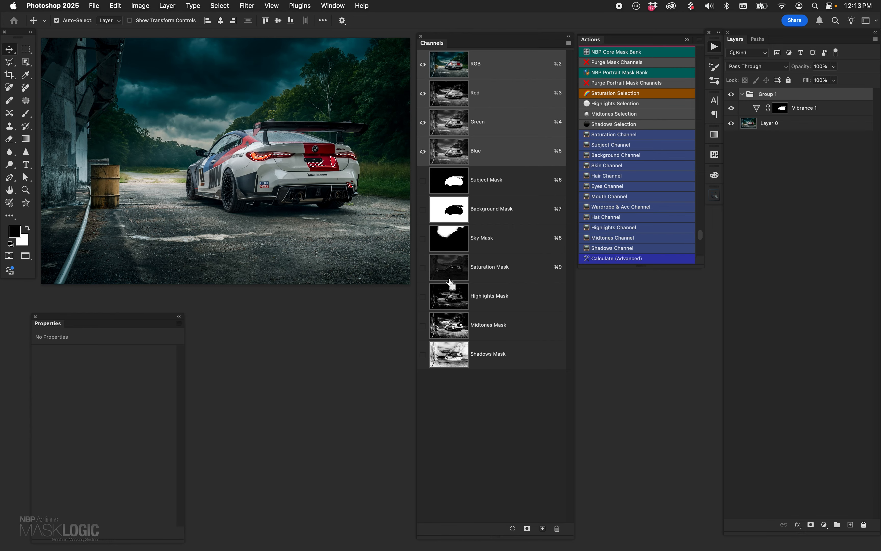
{"action": "left_click", "coordinate": [811, 526]}
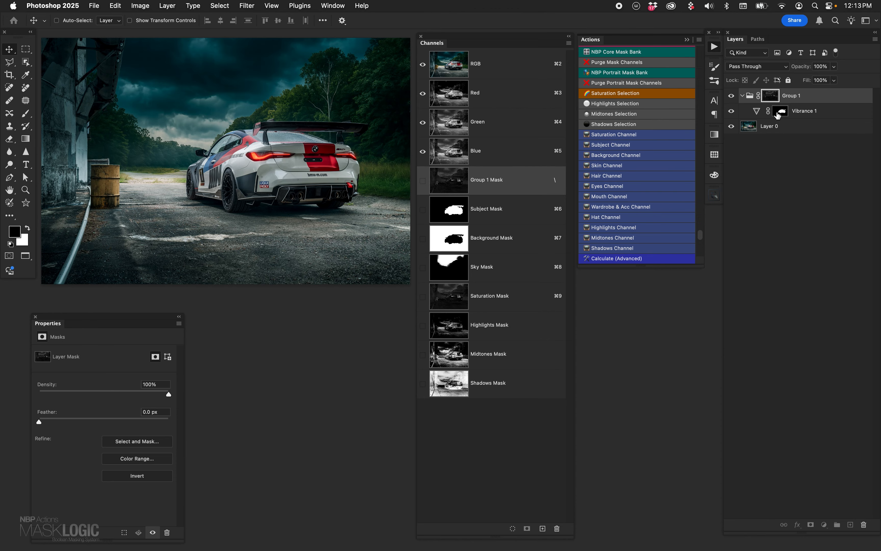
- Inspect the Vibrance layer's subject mask and the group's saturation mask at full view
{"action": "left_click", "coordinate": [758, 114]}
{"action": "left_click", "coordinate": [781, 112], "text": "alt"}
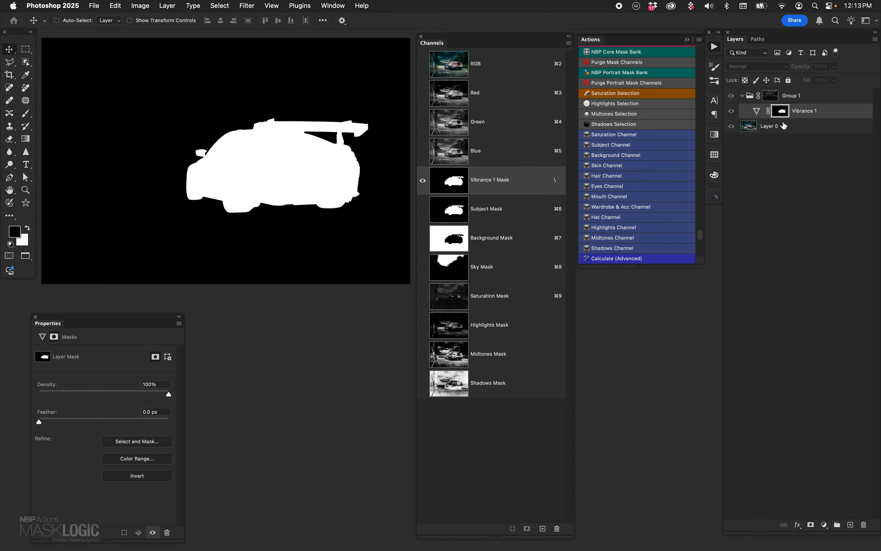
{"action": "left_click", "coordinate": [757, 112]}
{"action": "left_click", "coordinate": [767, 98]}
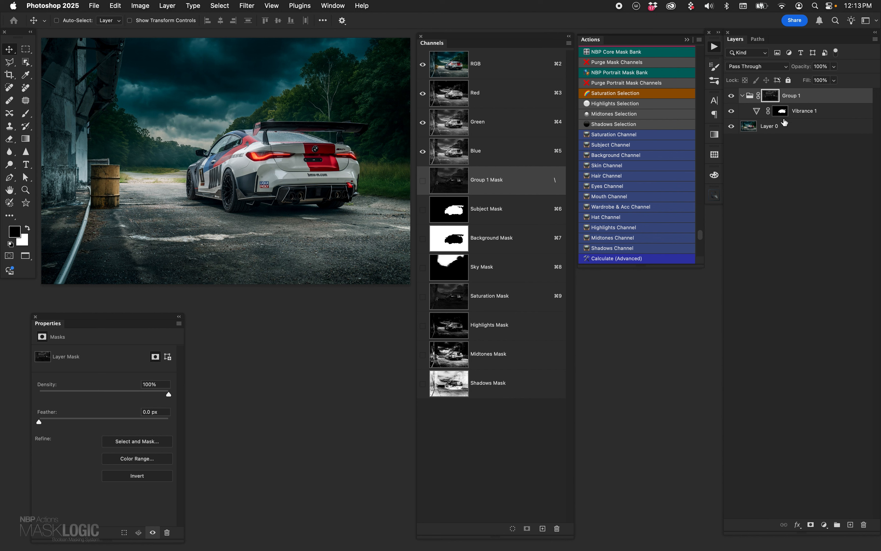
{"action": "left_click", "coordinate": [769, 97], "text": "alt"}
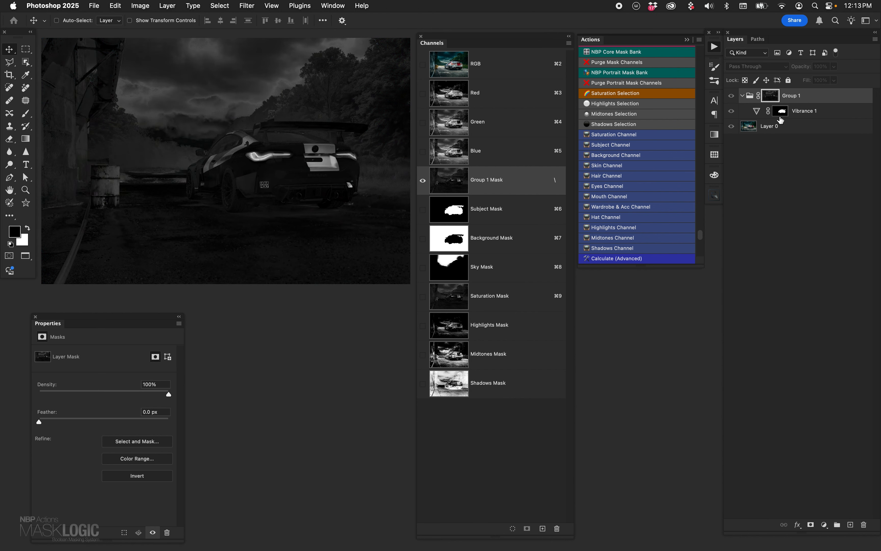
{"action": "left_click", "coordinate": [767, 98], "text": "alt"}
- Set the Vibrance layer's Saturation and Vibrance to +100, and compare the car with and without the adjustment
{"action": "left_click", "coordinate": [757, 111]}
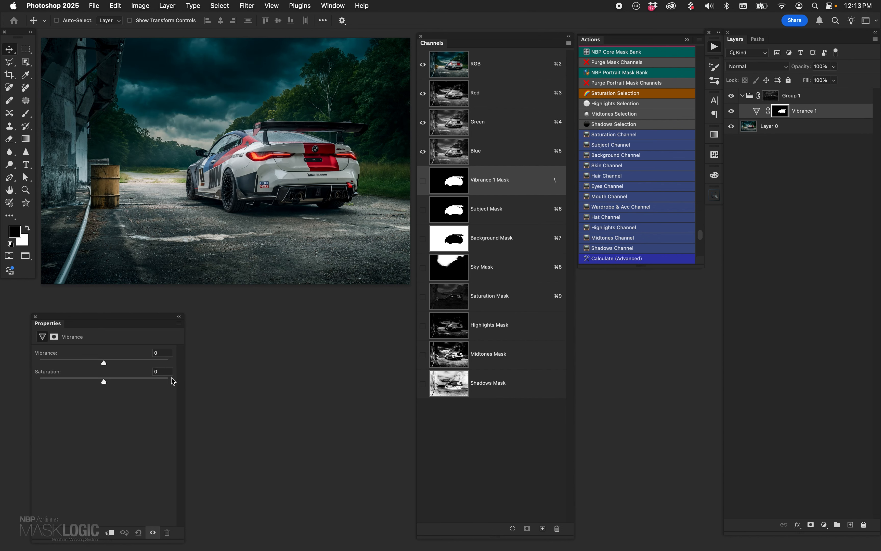
{"action": "left_click_drag", "start_coordinate": [104, 382], "coordinate": [244, 376]}
{"action": "left_click_drag", "start_coordinate": [104, 362], "coordinate": [260, 388]}
{"action": "left_click", "coordinate": [731, 111]}
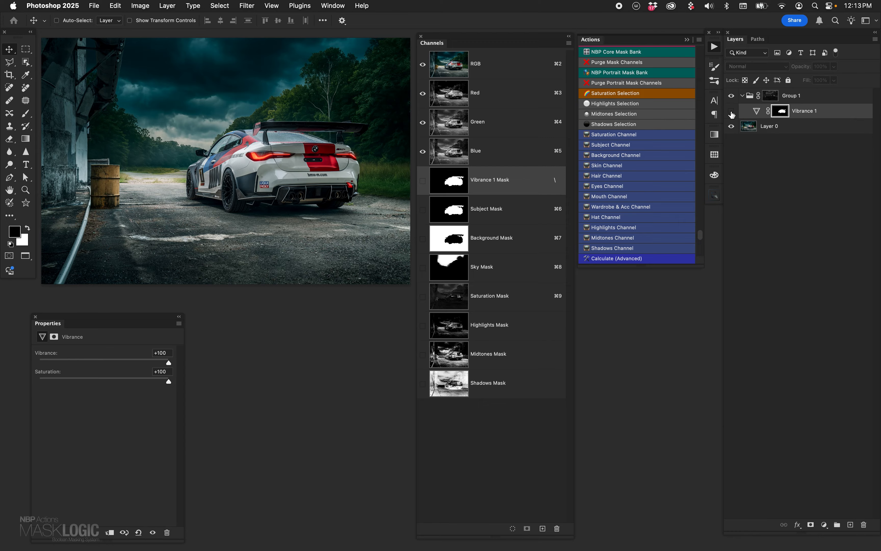
{"action": "left_click", "coordinate": [731, 111]}
{"action": "left_click", "coordinate": [732, 111]}
{"action": "left_click", "coordinate": [731, 111]}
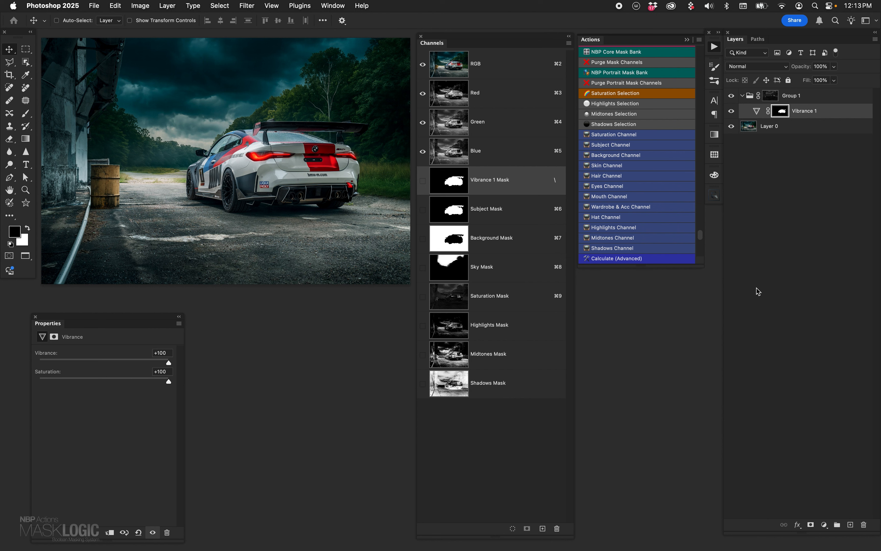
- Compare the vibrance effect with Group 1's saturation mask disabled and enabled, leaving the mask enabled
{"action": "left_click", "coordinate": [771, 97]}
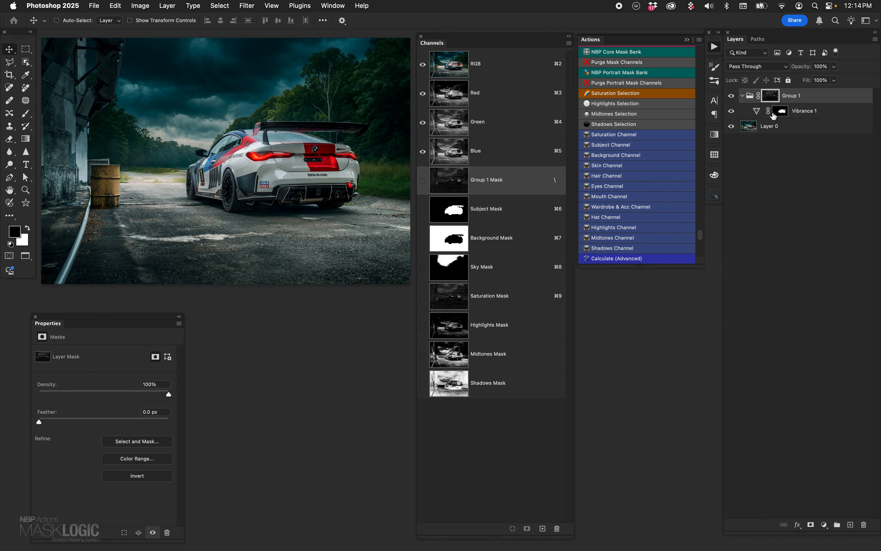
{"action": "left_click", "coordinate": [758, 109]}
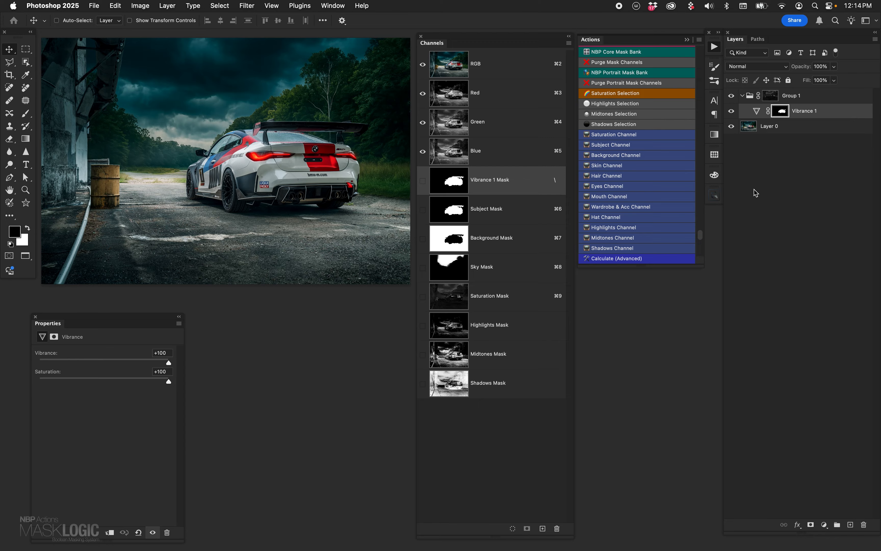
{"action": "left_click", "coordinate": [757, 111]}
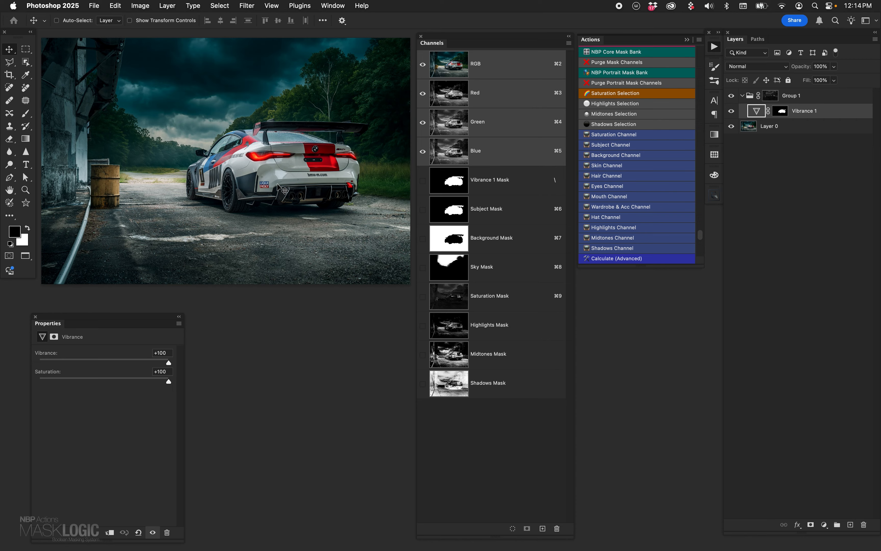
{"action": "left_click", "coordinate": [774, 98]}
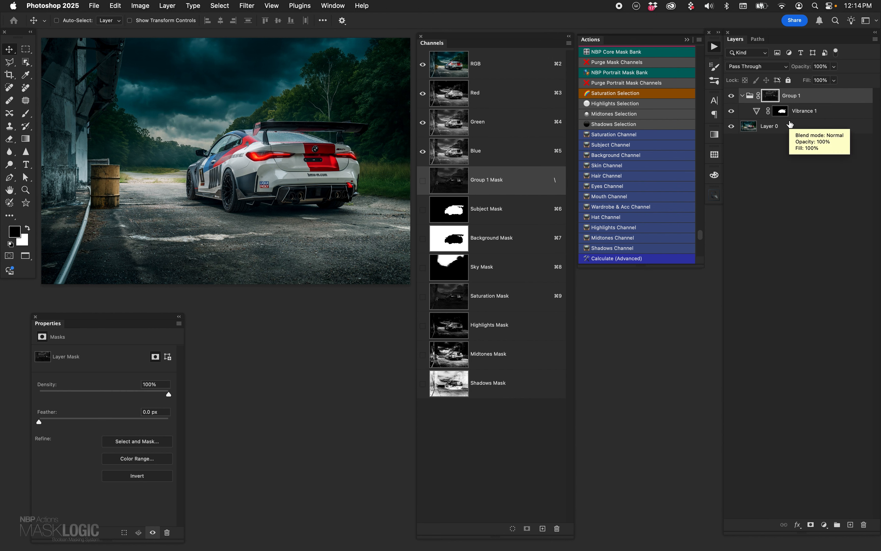
{"action": "left_click", "coordinate": [771, 99], "text": "shift"}
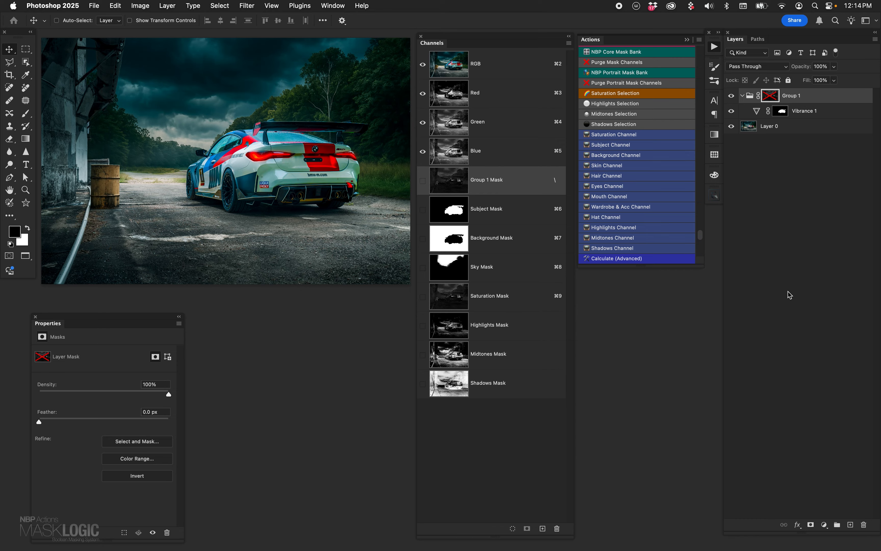
{"action": "left_click", "coordinate": [770, 98], "text": "shift"}
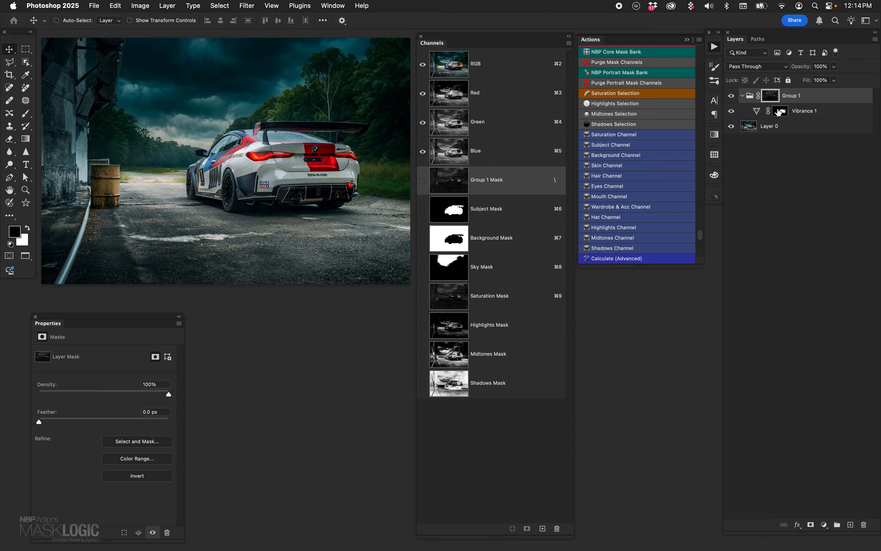
- Toggle the Vibrance layer's visibility to compare the result, and delete Group 1 together with the Vibrance layer
{"action": "left_click", "coordinate": [731, 111]}
{"action": "left_click", "coordinate": [734, 112]}
{"action": "left_click", "coordinate": [733, 115]}
{"action": "left_click", "coordinate": [732, 113]}
{"action": "left_click", "coordinate": [828, 112], "text": "shift"}
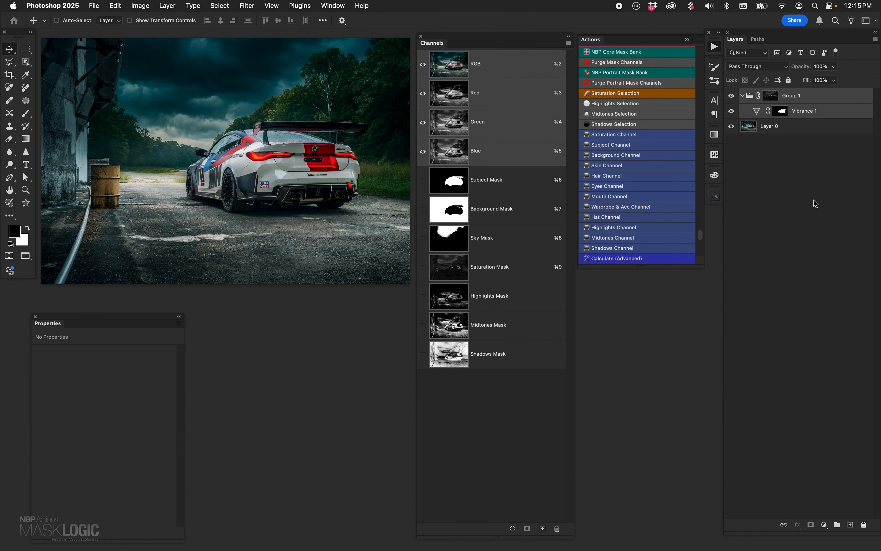
{"action": "key", "text": "Delete"}
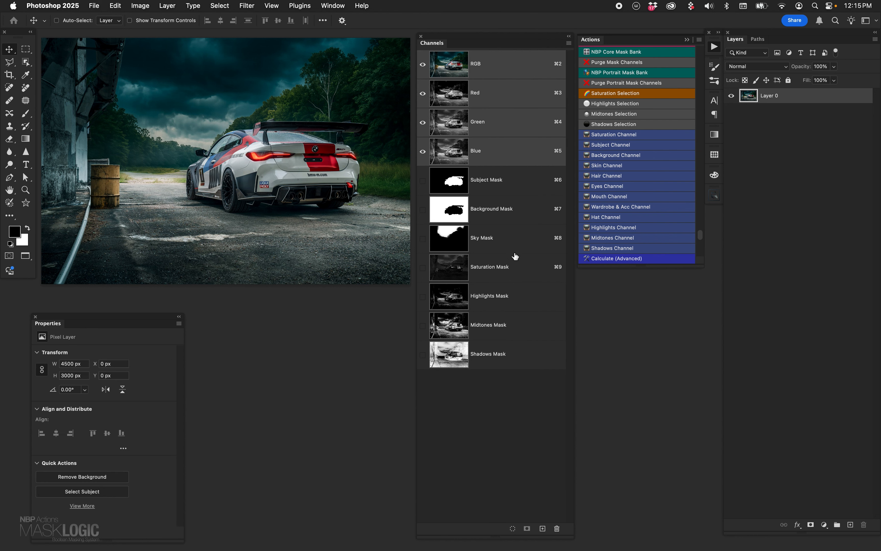
- Load the Background Mask as a selection, and add a Curves adjustment layer masked by it
{"action": "left_click", "coordinate": [461, 214], "text": "super"}
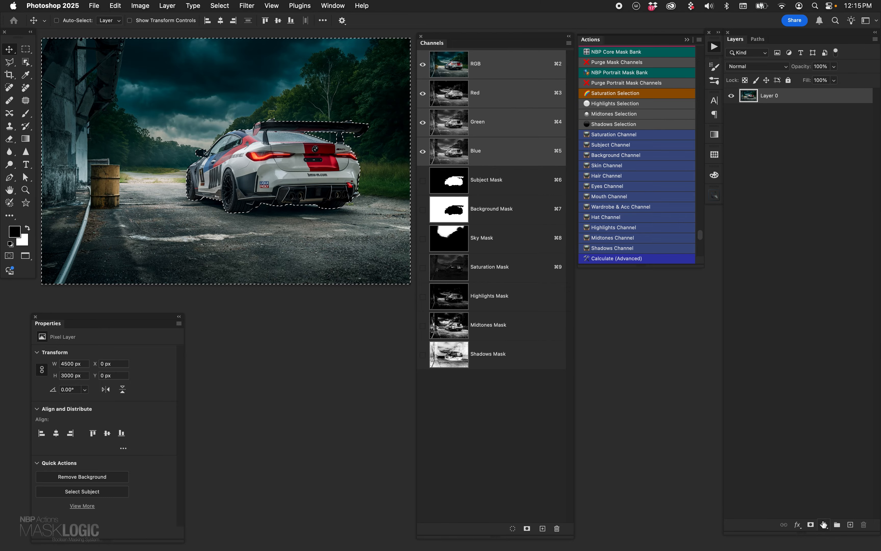
{"action": "left_click", "coordinate": [824, 525]}
{"action": "left_click", "coordinate": [834, 437]}
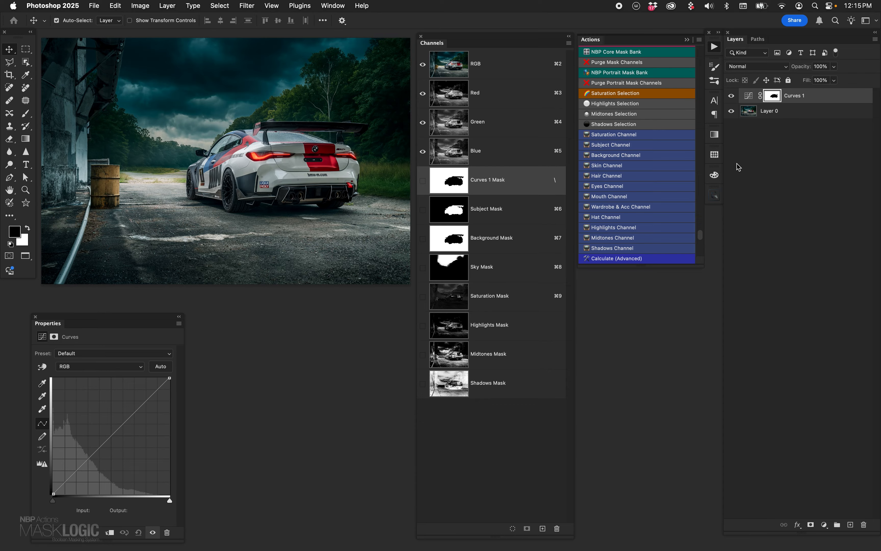
- Group the Curves layer, load the Highlights Mask as a selection, and apply it as the group's mask
{"action": "key", "text": "super+g"}
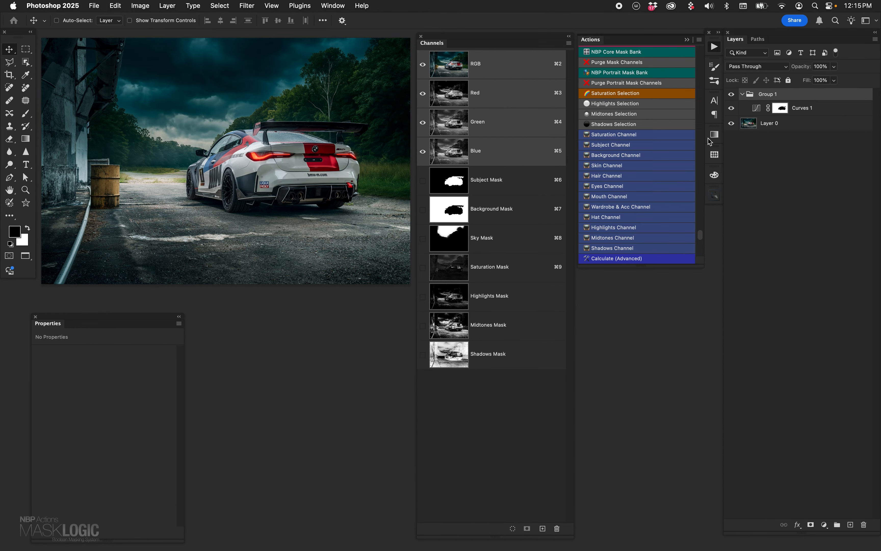
{"action": "left_click", "coordinate": [453, 299], "text": "super"}
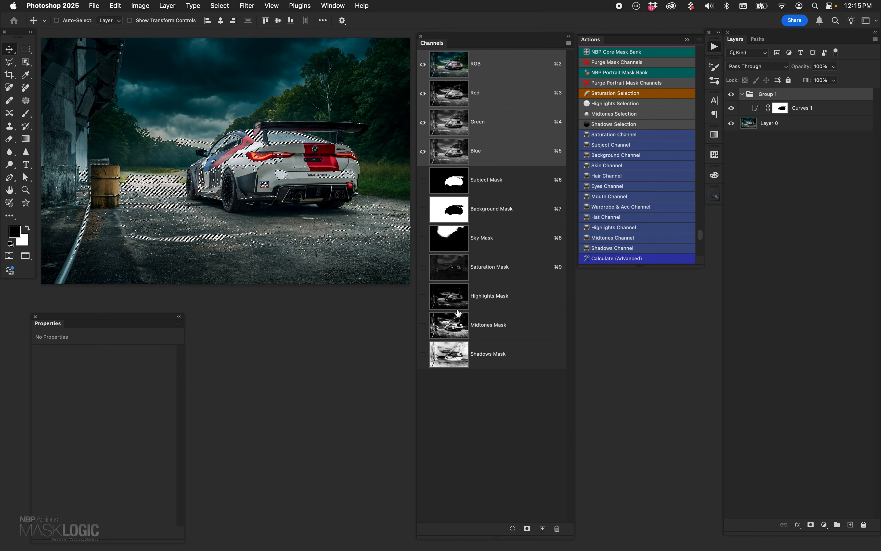
{"action": "left_click", "coordinate": [811, 525]}
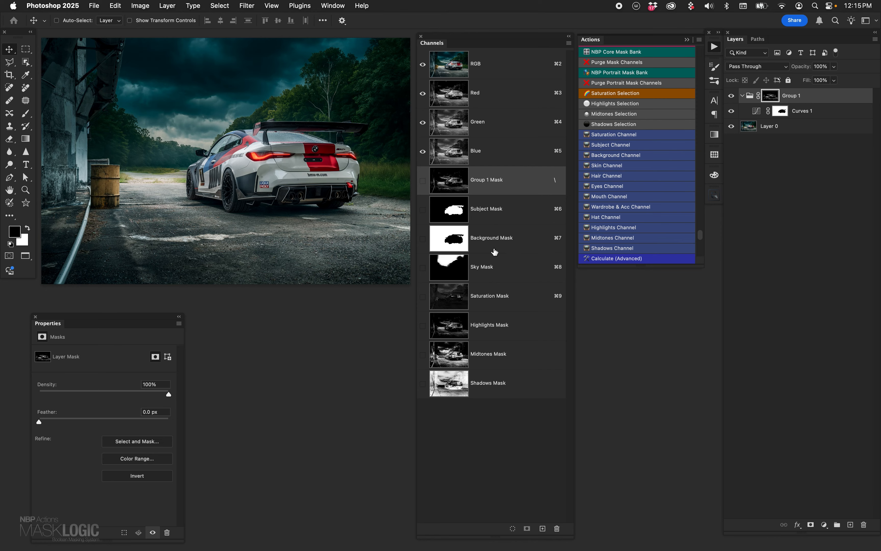
- Brighten the background highlights by raising the Curves point to input 90, output 155, and compare before and after
{"action": "left_click", "coordinate": [763, 114]}
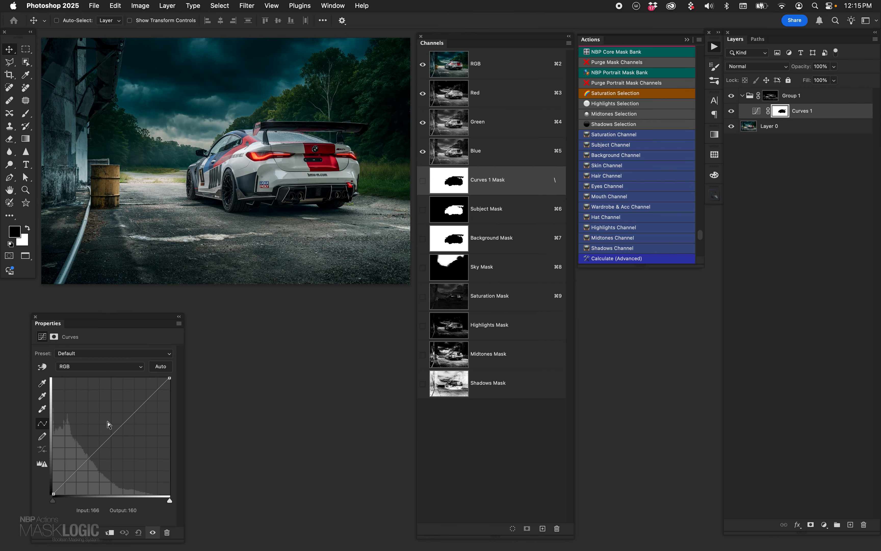
{"action": "left_click_drag", "start_coordinate": [112, 434], "coordinate": [94, 424]}
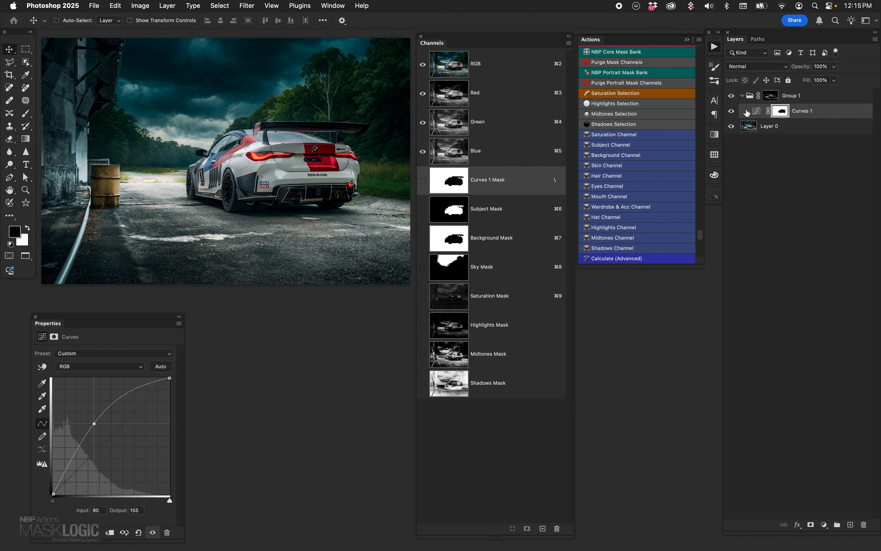
{"action": "left_click", "coordinate": [731, 111]}
{"action": "left_click", "coordinate": [731, 111]}
- Collapse Group 1, and compare the image with and without the group's adjustment
{"action": "left_click", "coordinate": [742, 96]}
{"action": "left_click", "coordinate": [730, 97]}
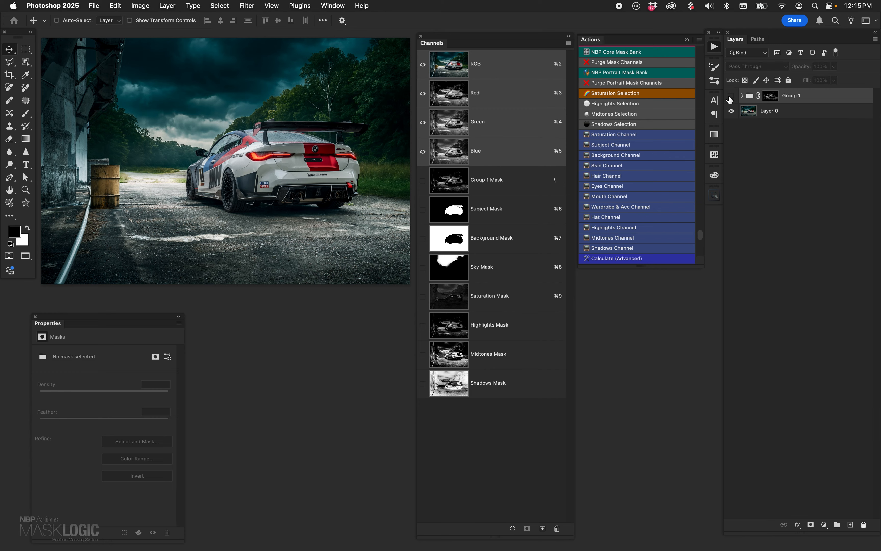
{"action": "left_click", "coordinate": [730, 97]}
{"action": "left_click", "coordinate": [824, 525]}
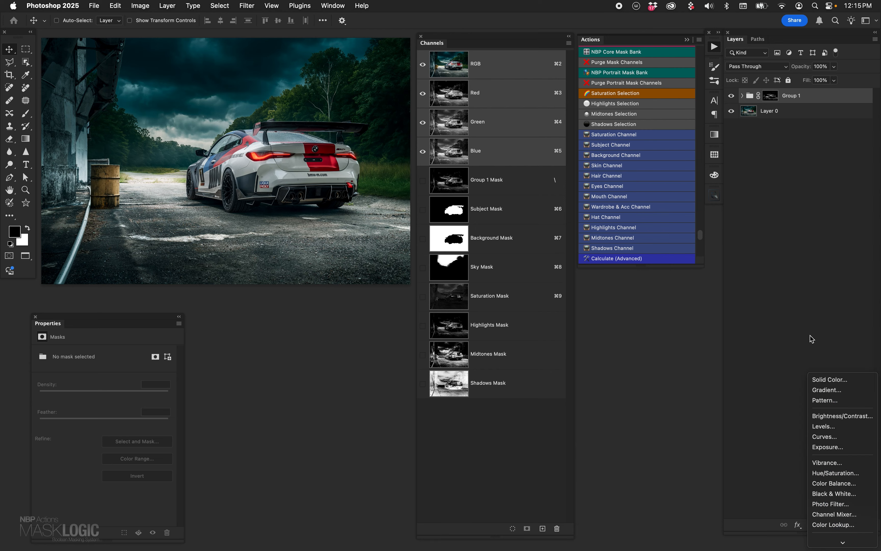
{"action": "left_click", "coordinate": [804, 293]}
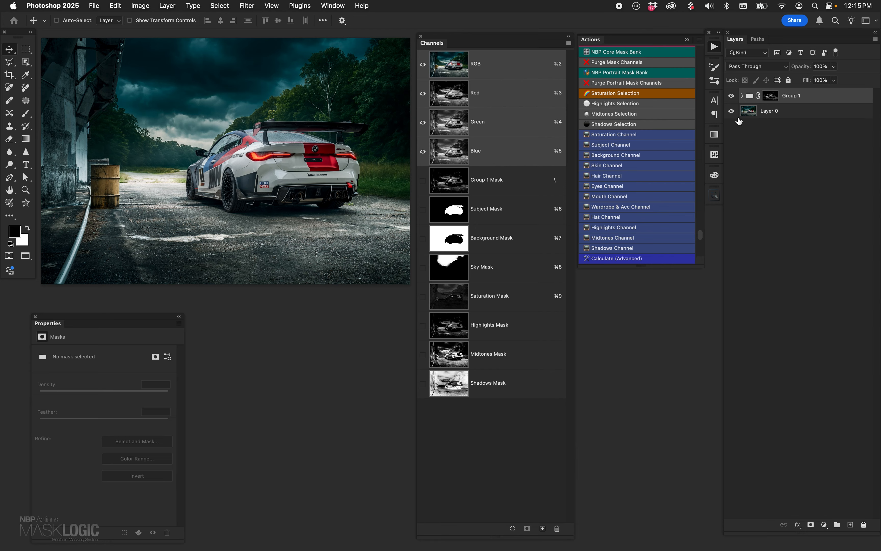
- Expand Group 1, move the Curves point to input 81, output 151, and compare the image with and without the Curves layer
{"action": "left_click", "coordinate": [742, 96]}
{"action": "left_click", "coordinate": [756, 113]}
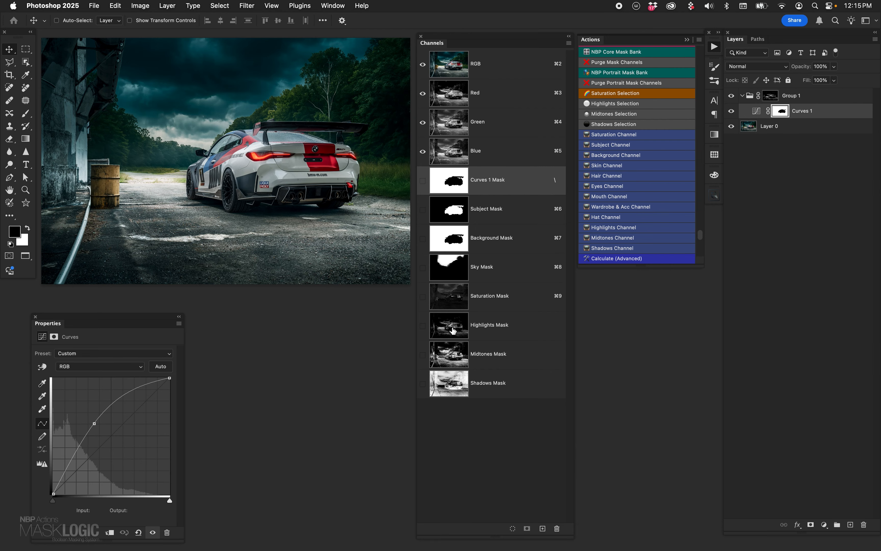
{"action": "left_click_drag", "start_coordinate": [97, 429], "coordinate": [90, 427]}
{"action": "left_click", "coordinate": [732, 111]}
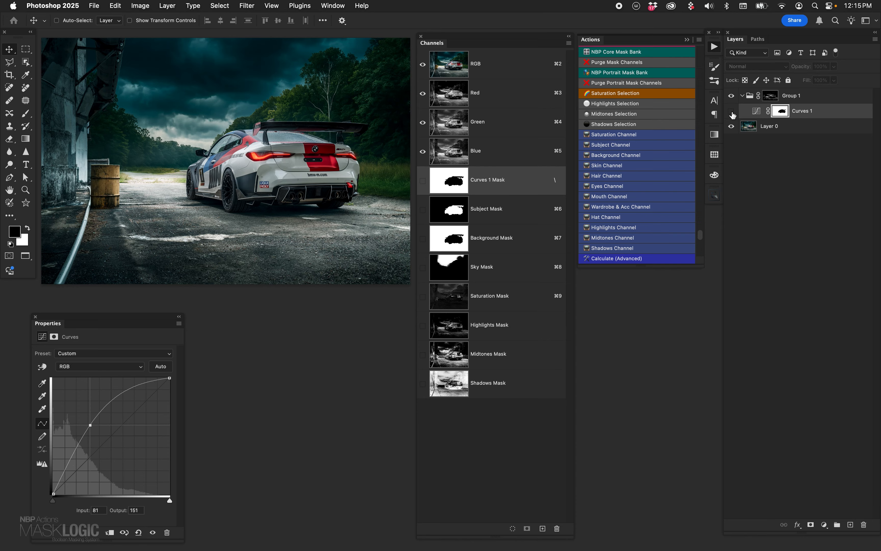
{"action": "left_click", "coordinate": [731, 111]}
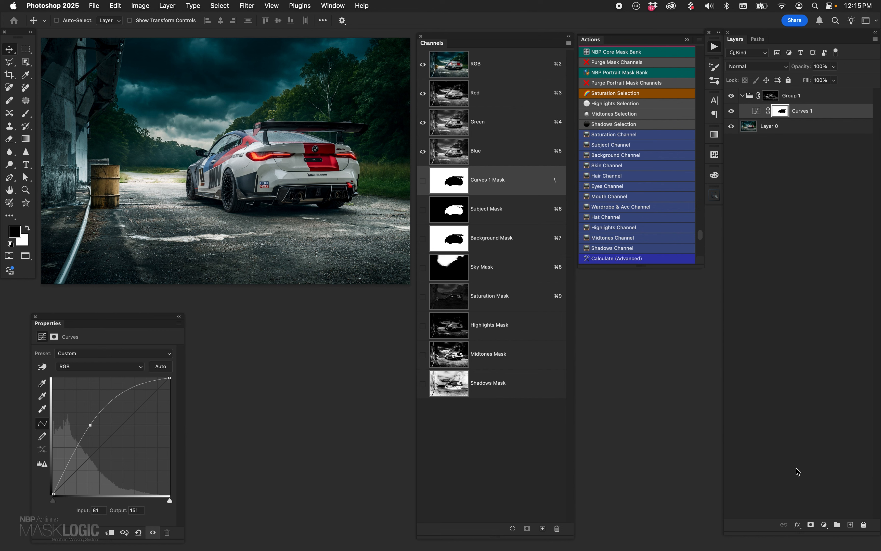
- Add a Photo Filter adjustment set to Cooling Filter (82) above Curves 1, and copy the Curves layer's background mask onto it
{"action": "left_click", "coordinate": [825, 525]}
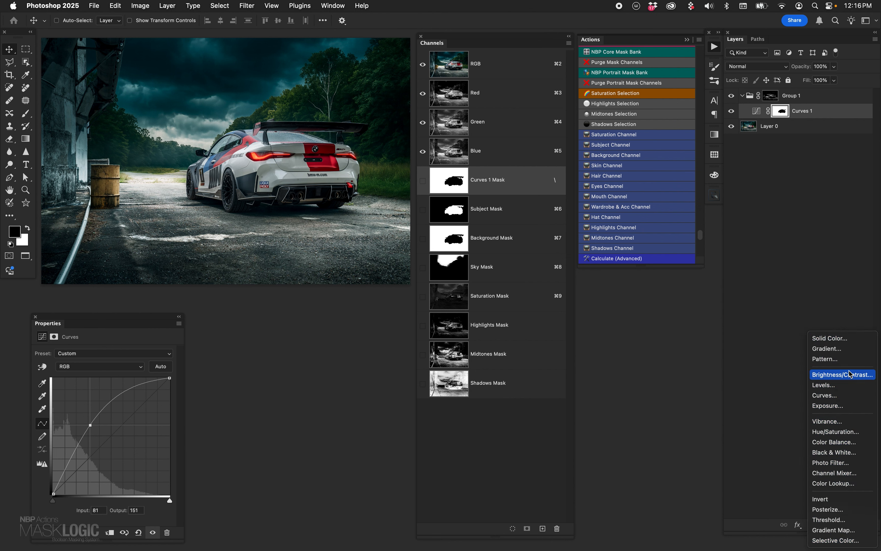
{"action": "left_click", "coordinate": [848, 463]}
{"action": "left_click", "coordinate": [125, 354]}
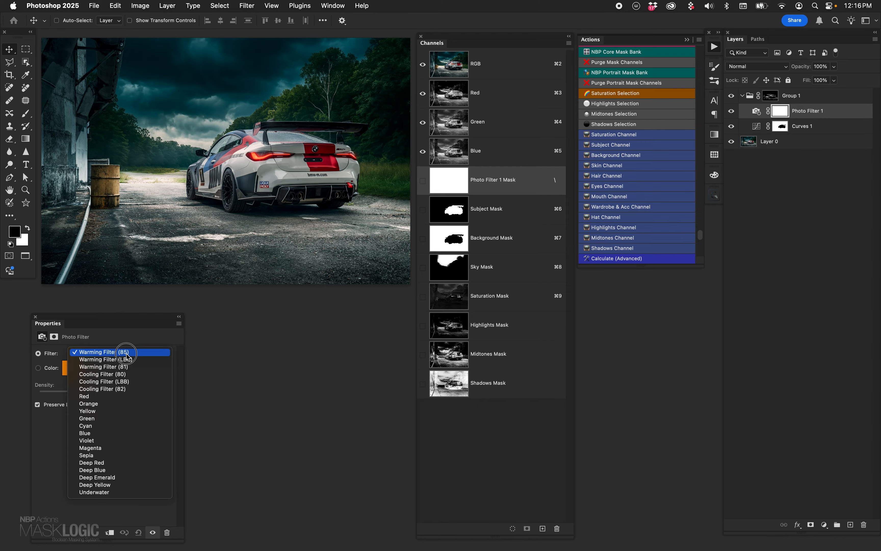
{"action": "left_click", "coordinate": [127, 389]}
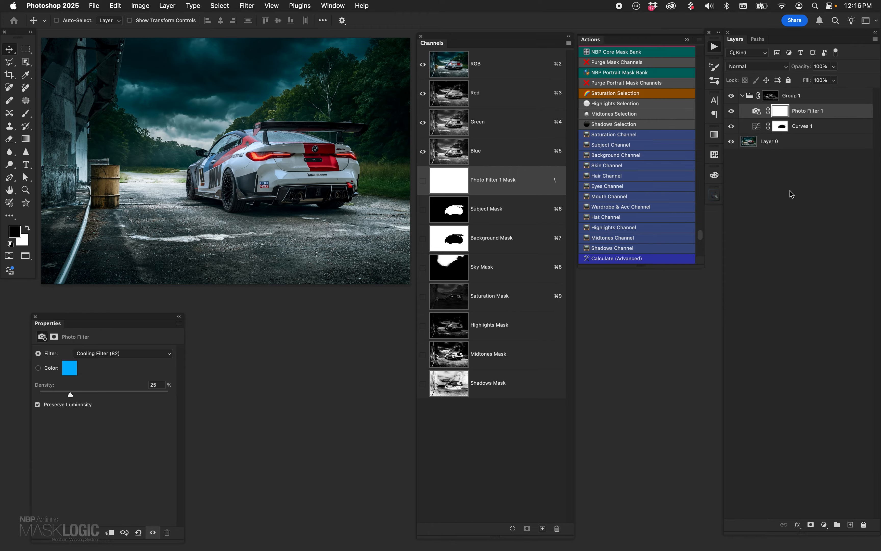
{"action": "left_click_drag", "start_coordinate": [779, 130], "coordinate": [781, 111]}
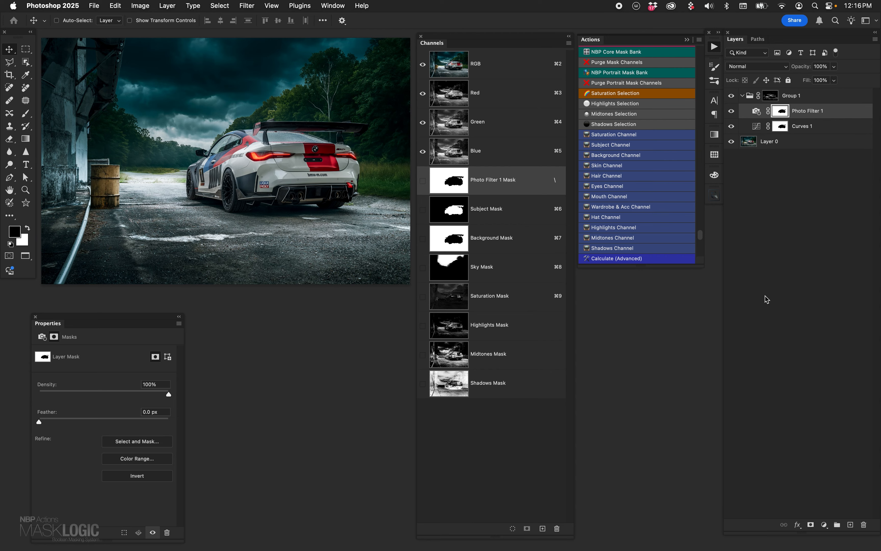
- Increase the Photo Filter's density, reopen the Curves settings, and compare the image with and without Group 1
{"action": "left_click", "coordinate": [781, 126]}
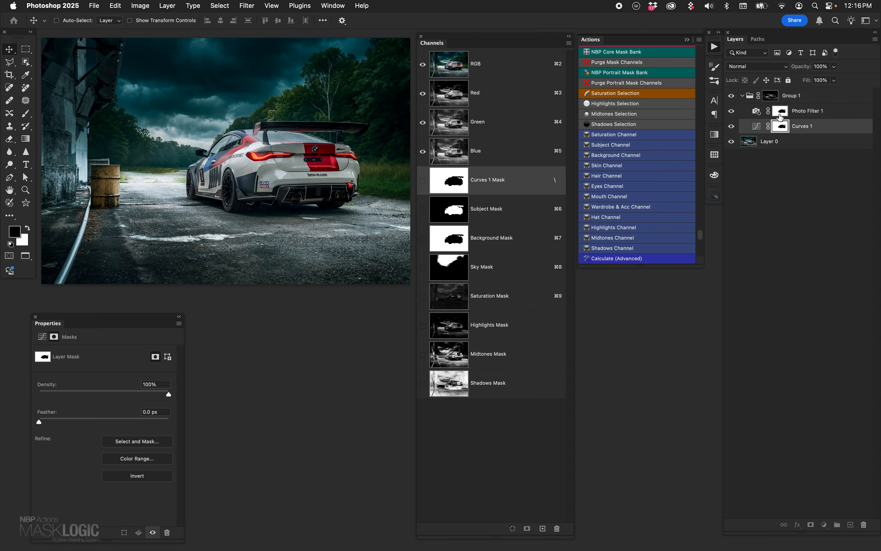
{"action": "left_click", "coordinate": [781, 112]}
{"action": "left_click", "coordinate": [757, 113]}
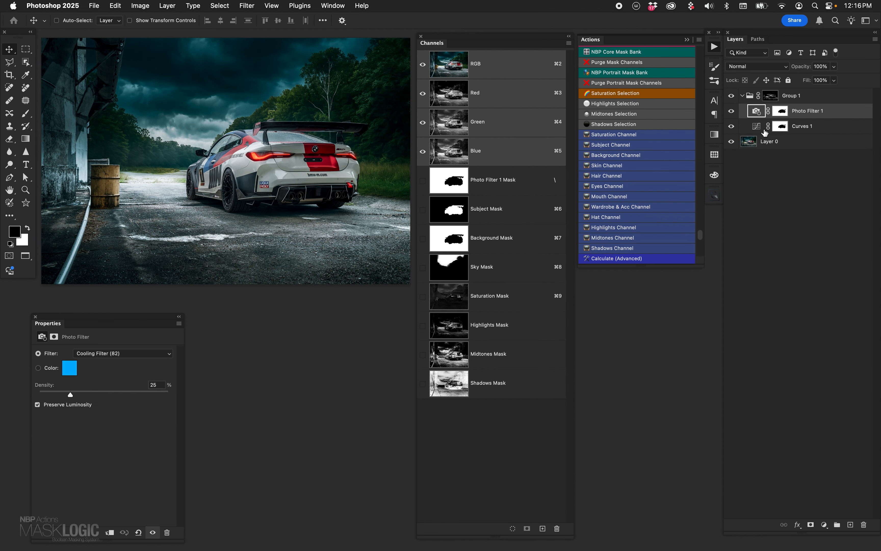
{"action": "left_click", "coordinate": [94, 395]}
{"action": "left_click", "coordinate": [759, 130]}
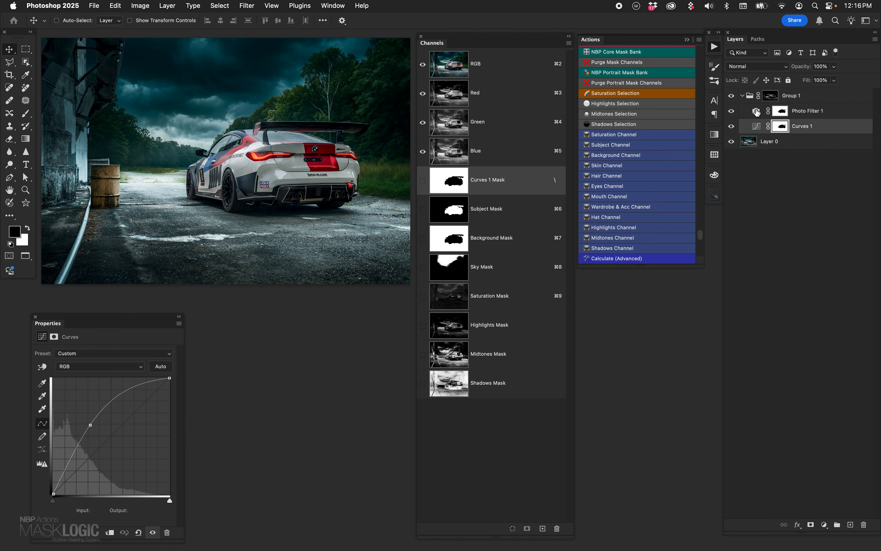
{"action": "left_click", "coordinate": [732, 96]}
{"action": "left_click", "coordinate": [732, 97]}
- Examine the ground and the car's side up close with and without Group 1, and return to the full image
{"action": "left_click", "coordinate": [26, 189]}
{"action": "left_click", "coordinate": [261, 284]}
{"action": "left_click", "coordinate": [209, 160]}
{"action": "left_click", "coordinate": [190, 148]}
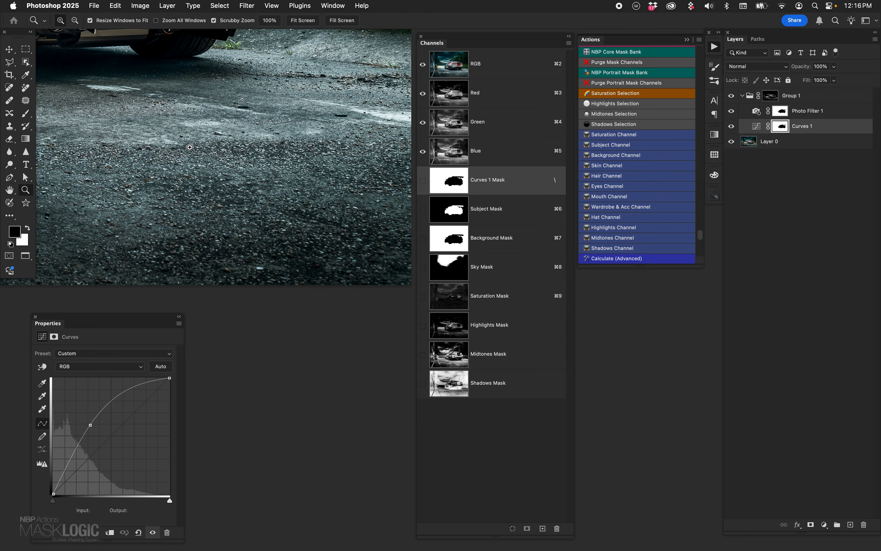
{"action": "left_click_drag", "start_coordinate": [237, 206], "coordinate": [377, 107]}
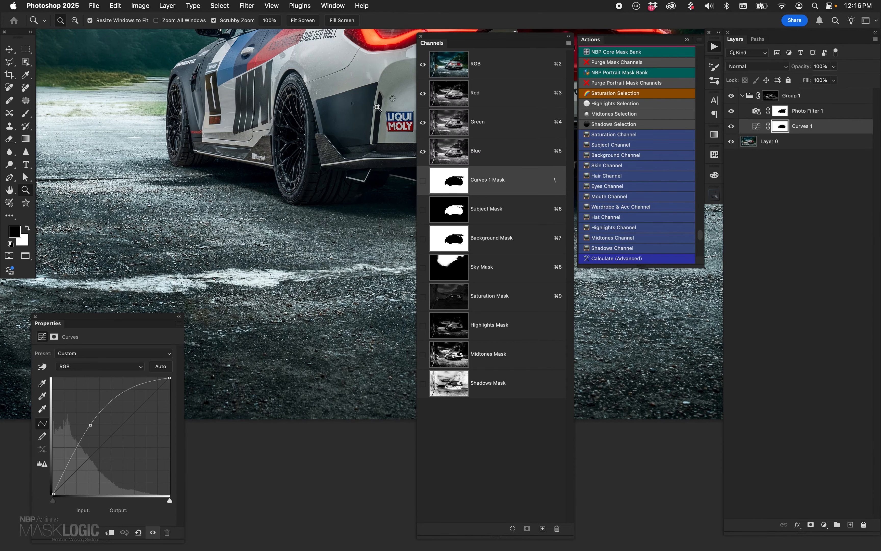
{"action": "left_click", "coordinate": [732, 96]}
{"action": "left_click", "coordinate": [732, 96]}
{"action": "key", "text": "super+minus"}
{"action": "key", "text": "super+minus"}
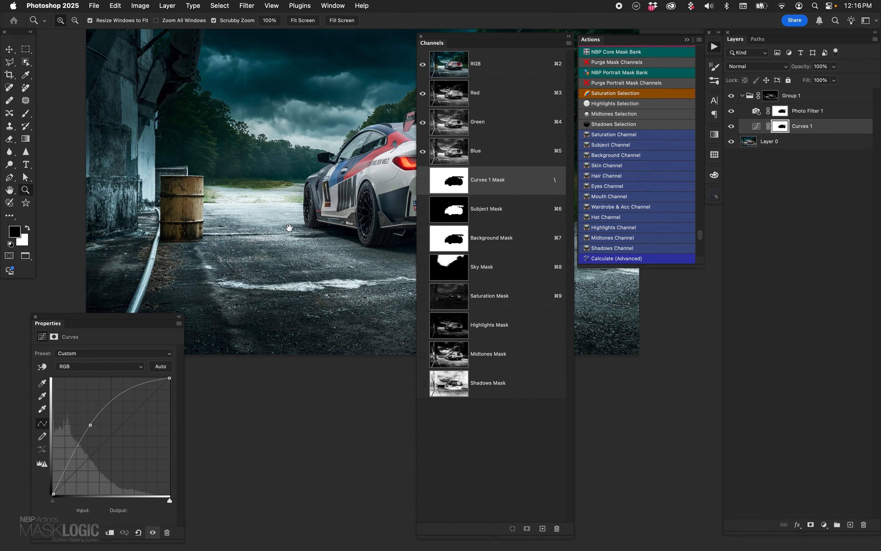
{"action": "left_click_drag", "start_coordinate": [297, 181], "coordinate": [176, 220]}
{"action": "key", "text": "super+minus"}
{"action": "left_click_drag", "start_coordinate": [317, 272], "coordinate": [233, 199]}
{"action": "key", "text": "v"}
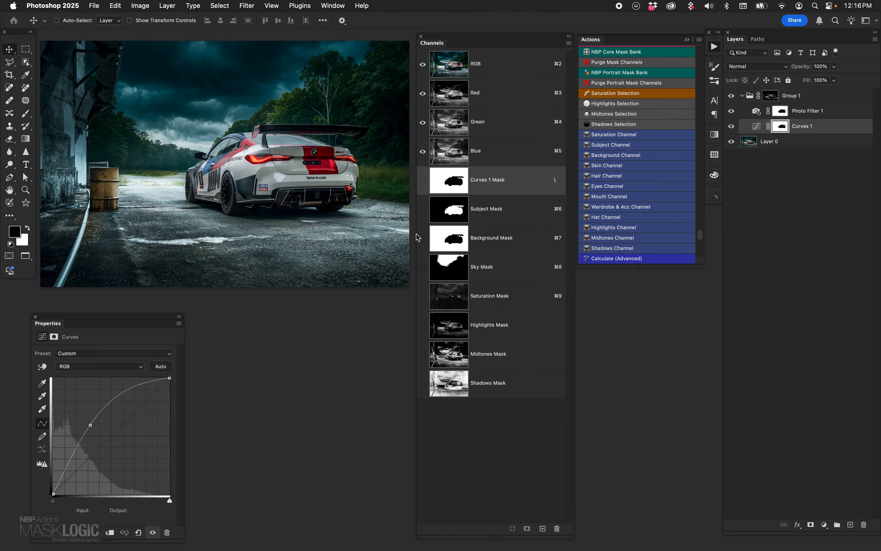
- Delete Group 1 together with its mask and both adjustment layers, leaving only Layer 0
{"action": "left_click", "coordinate": [810, 101]}
{"action": "key", "text": "Delete"}
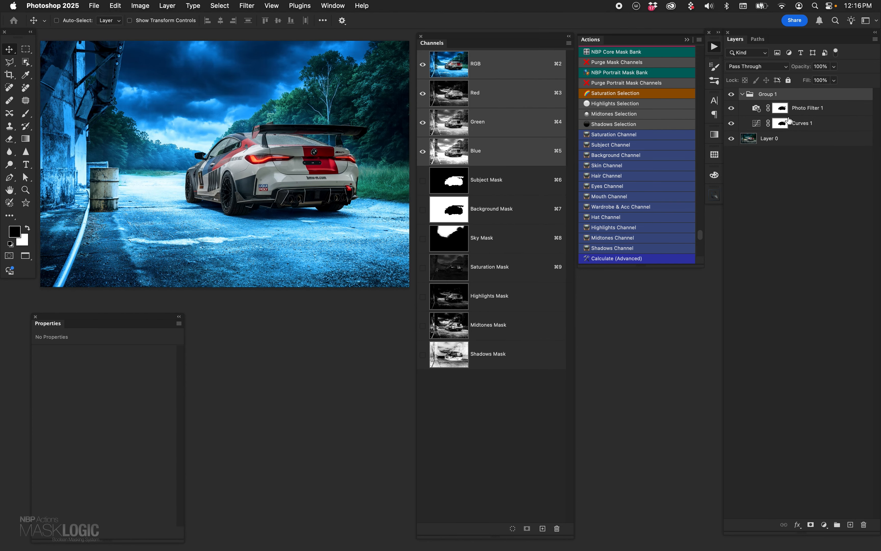
{"action": "key", "text": "Delete"}
- Display the Subject Mask channel, paint white strokes beside the car with a 200 px brush at 100% flow, and undo them
{"action": "left_click", "coordinate": [452, 188]}
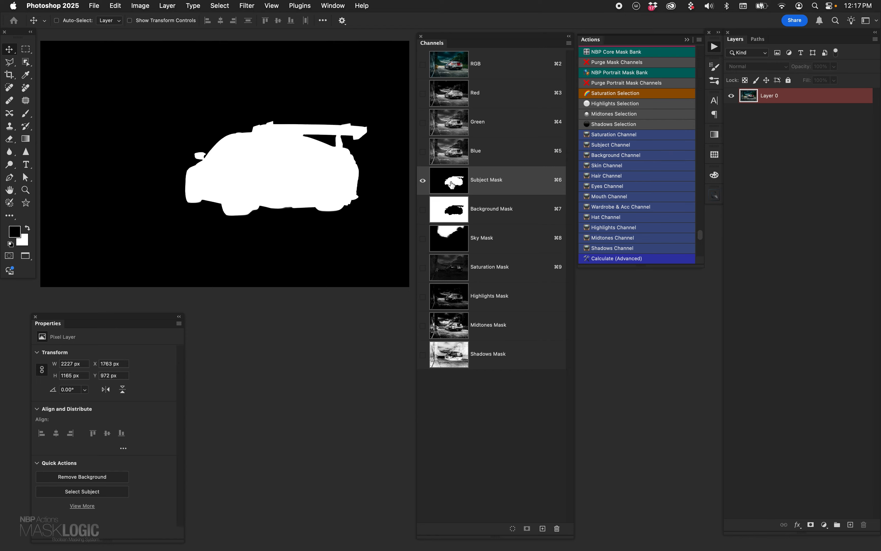
{"action": "key", "text": "b"}
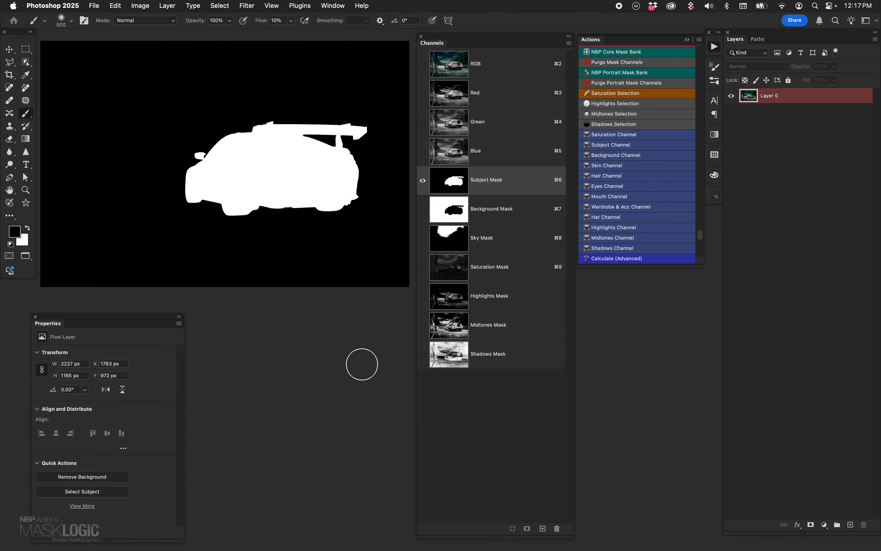
{"action": "key", "text": "x"}
{"action": "key", "text": "bracketright"}
{"action": "key", "text": "bracketright"}
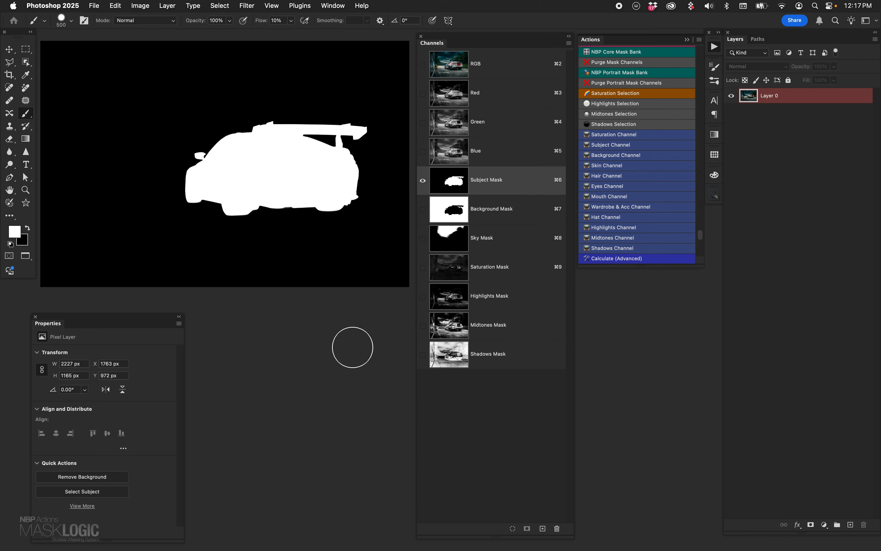
{"action": "key", "text": "bracketleft"}
{"action": "key", "text": "bracketleft"}
{"action": "key", "text": "bracketleft"}
{"action": "left_click_drag", "start_coordinate": [122, 146], "coordinate": [171, 255]}
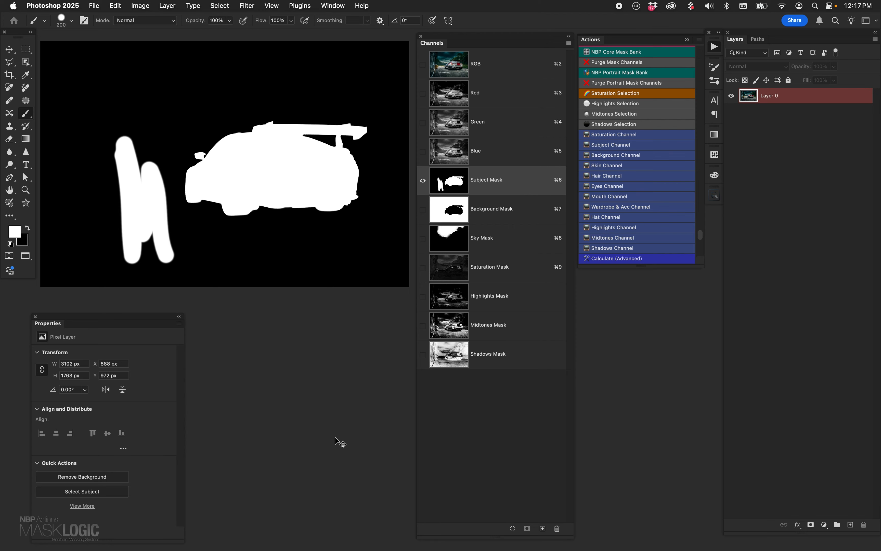
{"action": "key", "text": "super+z"}
- Try painting black over the car's lower body and, with a smaller brush, its side mirror in the Subject Mask
{"action": "key", "text": "x"}
{"action": "mouse_move", "coordinate": [251, 240]}
{"action": "left_mouse_down"}
{"action": "mouse_move", "coordinate": [295, 142]}
{"action": "mouse_move", "coordinate": [320, 204]}
{"action": "left_mouse_up"}
{"action": "key", "text": "super+z"}
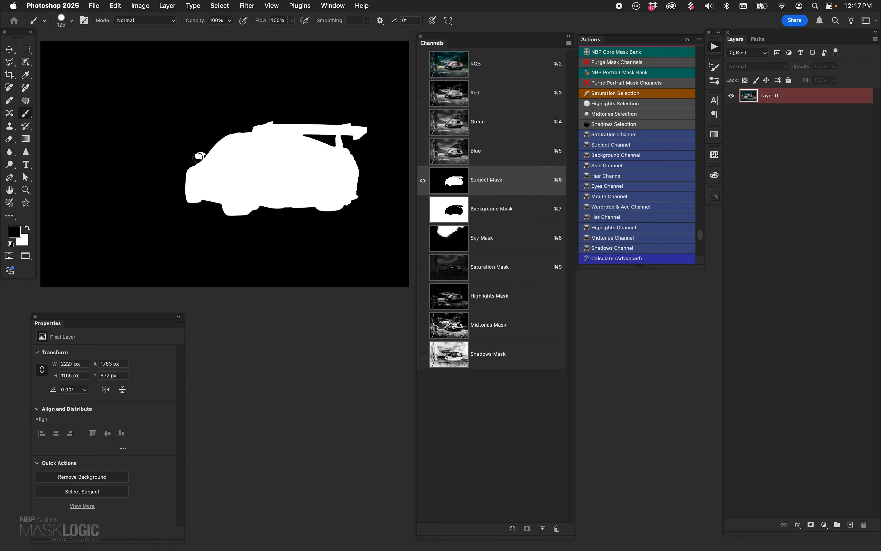
{"action": "key", "text": "bracketleft"}
{"action": "key", "text": "bracketleft"}
{"action": "key", "text": "bracketleft"}
{"action": "key", "text": "bracketleft"}
{"action": "key", "text": "bracketleft"}
{"action": "key", "text": "bracketleft"}
{"action": "left_click_drag", "start_coordinate": [197, 156], "coordinate": [200, 156]}
- View the Background Mask channel, and return to the Subject Mask channel with the Move tool active
{"action": "left_click", "coordinate": [457, 213]}
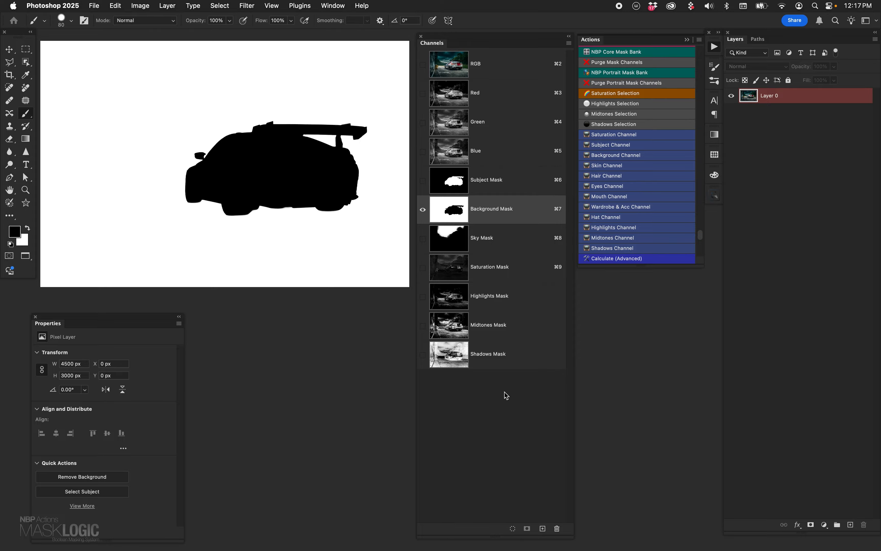
{"action": "left_click", "coordinate": [457, 187]}
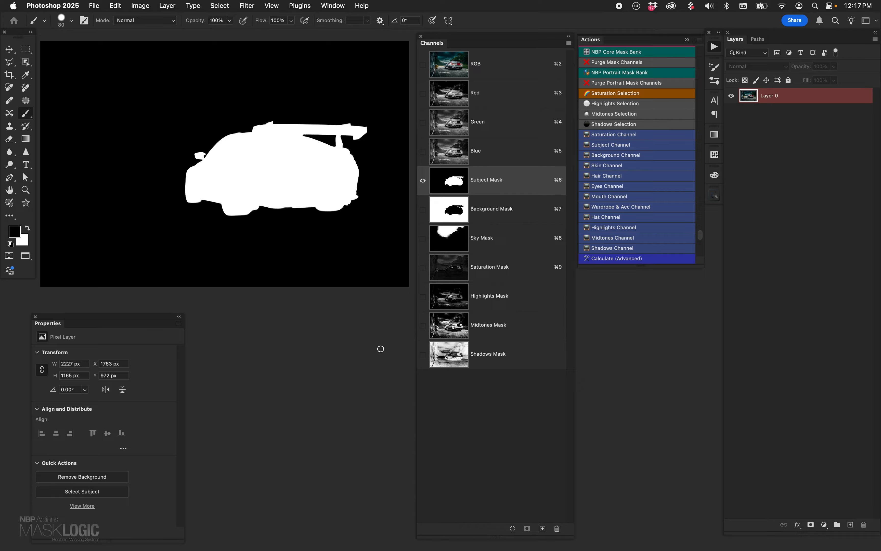
{"action": "key", "text": "v"}
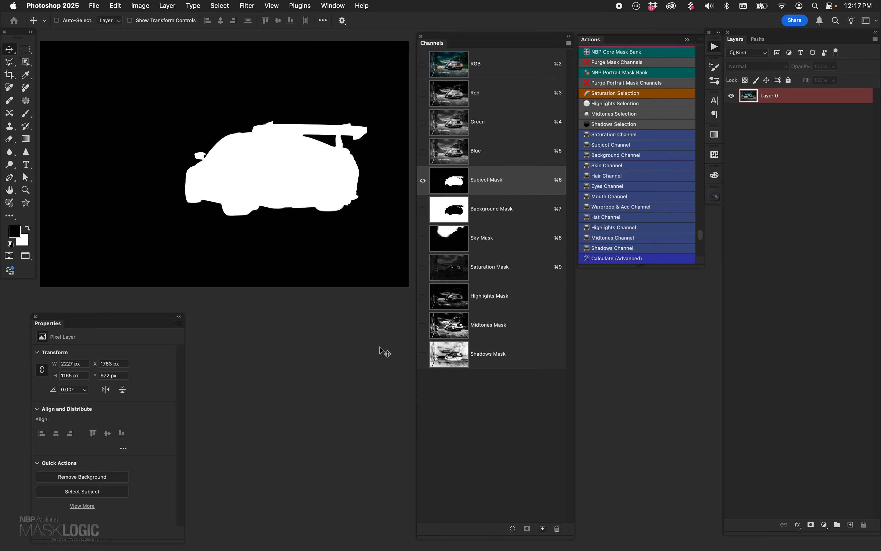
- Display the Highlights Mask channel, and try adjusting its black input level with Levels
{"action": "left_click", "coordinate": [458, 294]}
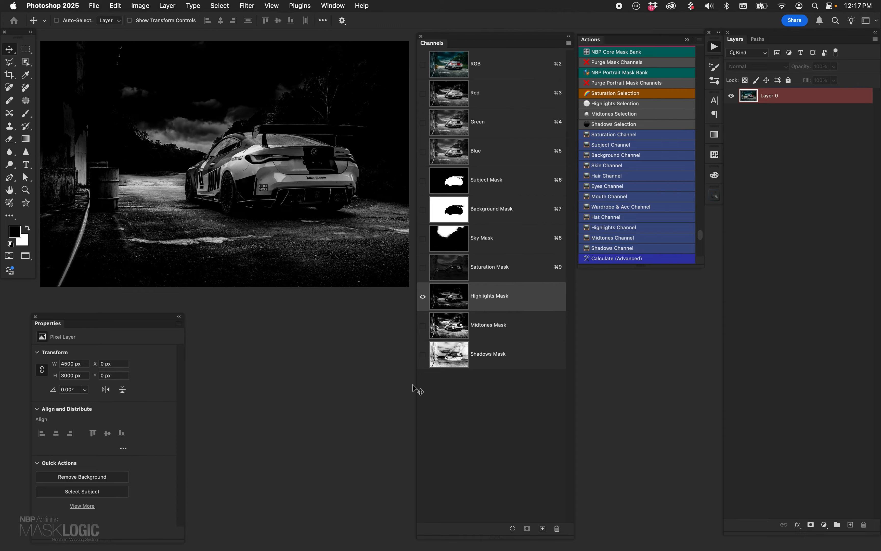
{"action": "key", "text": "super+l"}
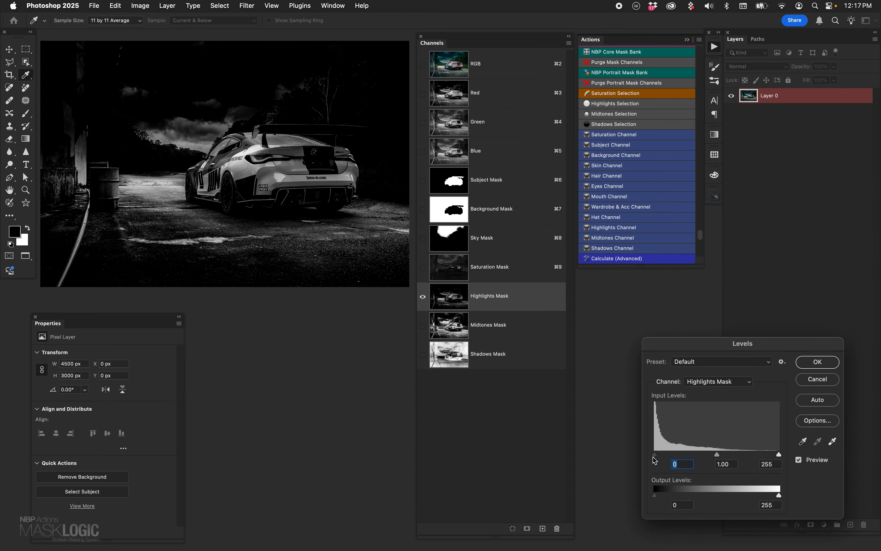
{"action": "left_click_drag", "start_coordinate": [656, 460], "coordinate": [633, 462]}
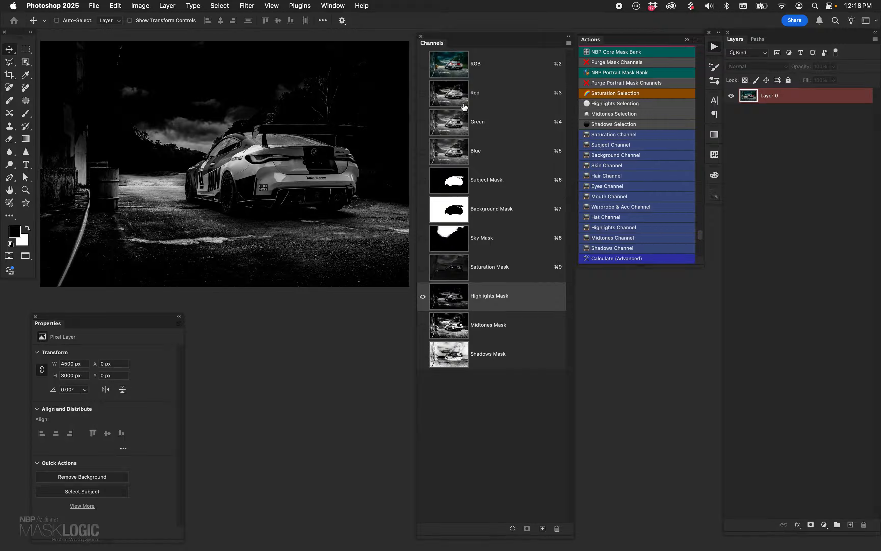
- Return to the RGB composite, load the Subject Mask plus the Sky Mask as one selection, and add a Curves layer masked by it
{"action": "left_click", "coordinate": [457, 64]}
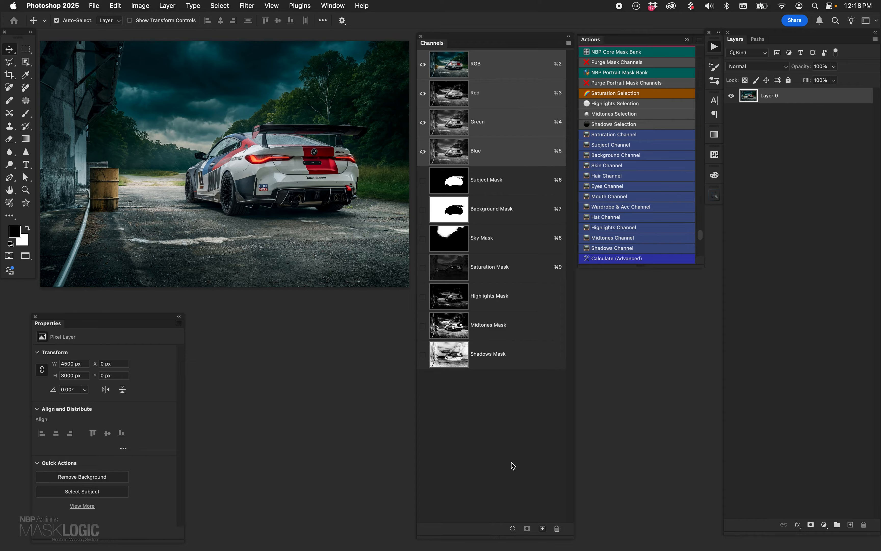
{"action": "left_click", "coordinate": [454, 183], "text": "super"}
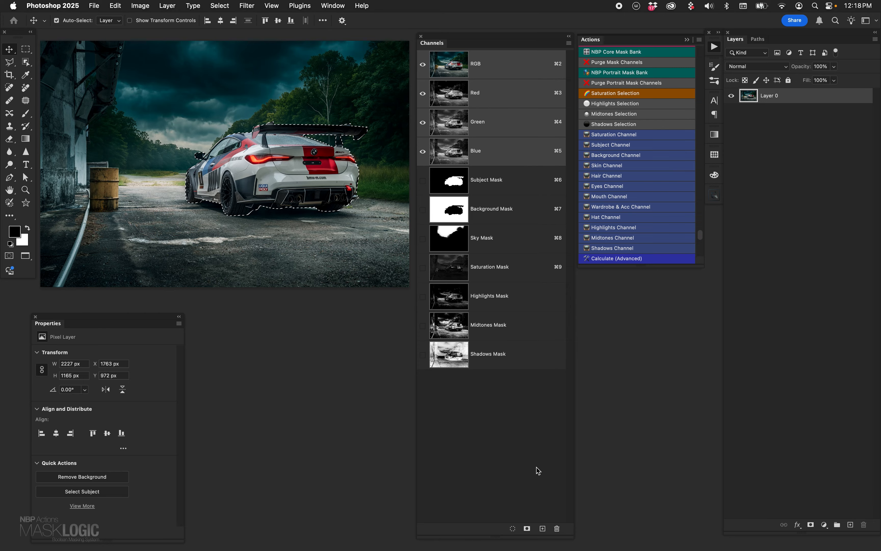
{"action": "left_click", "coordinate": [453, 239], "text": "shift+super"}
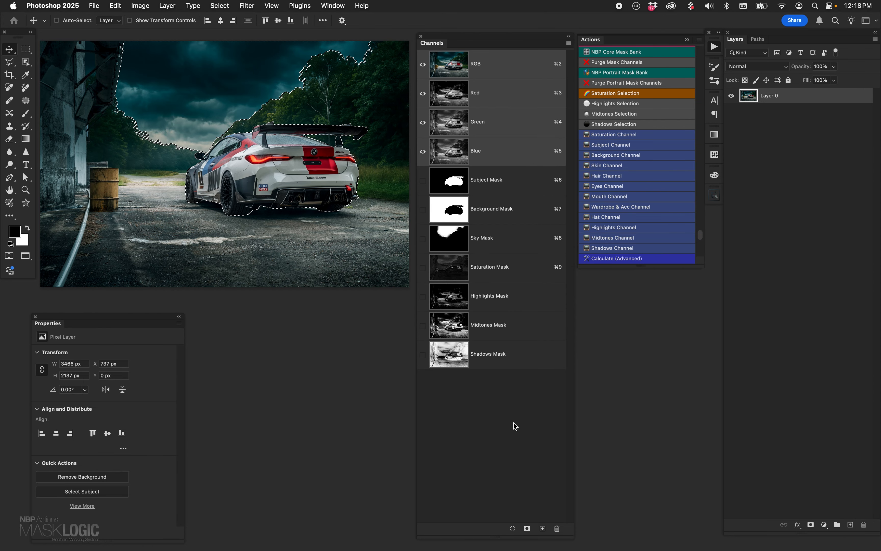
{"action": "left_click", "coordinate": [825, 524]}
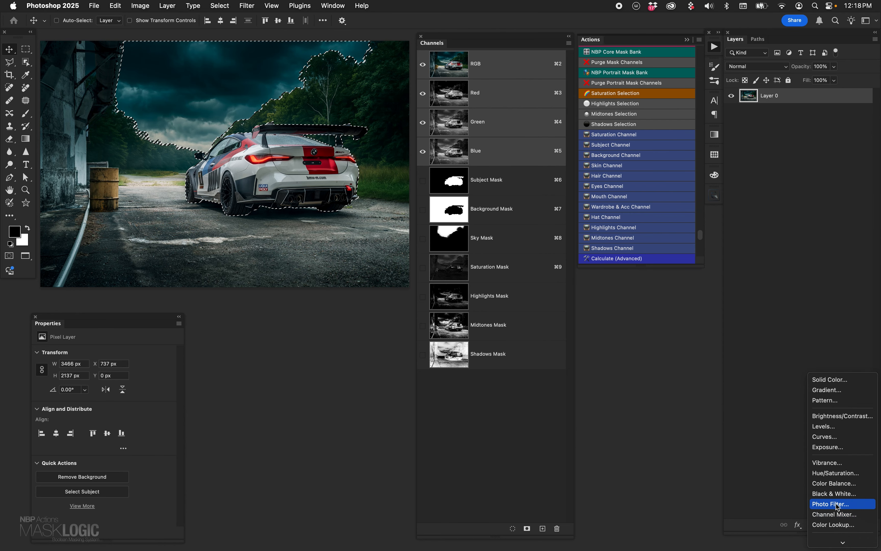
{"action": "left_click", "coordinate": [825, 438]}
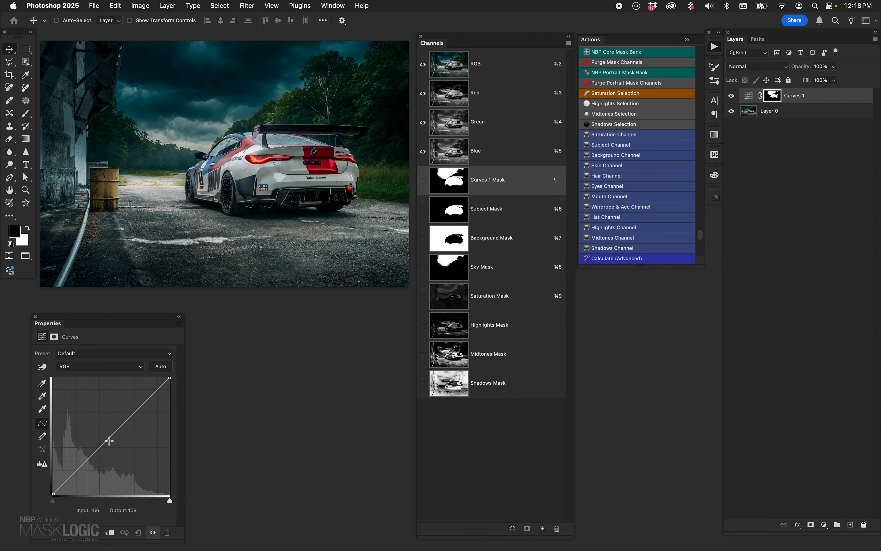
{"action": "left_click_drag", "start_coordinate": [108, 435], "coordinate": [109, 337]}
- Group the Curves layer with the Highlights Mask as the group's mask, and view the masks of the group and the Curves layer
{"action": "left_click", "coordinate": [446, 327], "text": "super"}
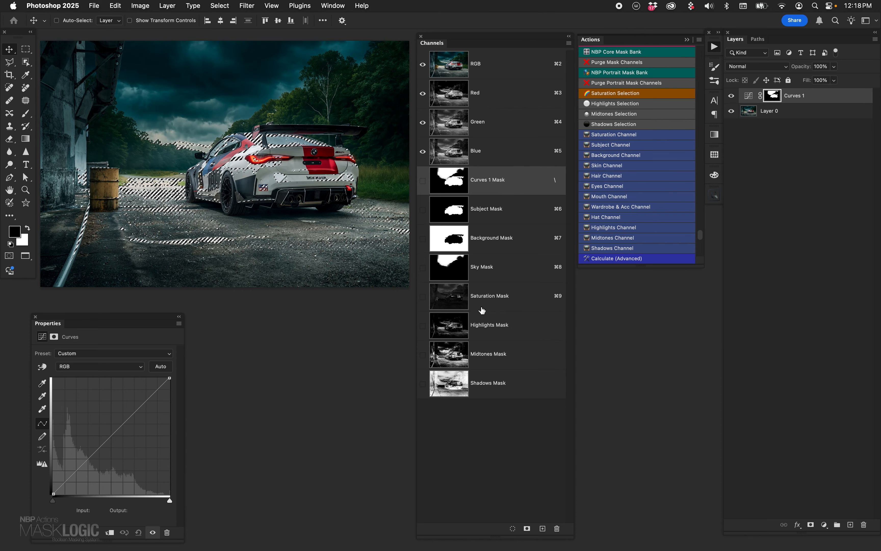
{"action": "key", "text": "super+g"}
{"action": "left_click", "coordinate": [811, 524]}
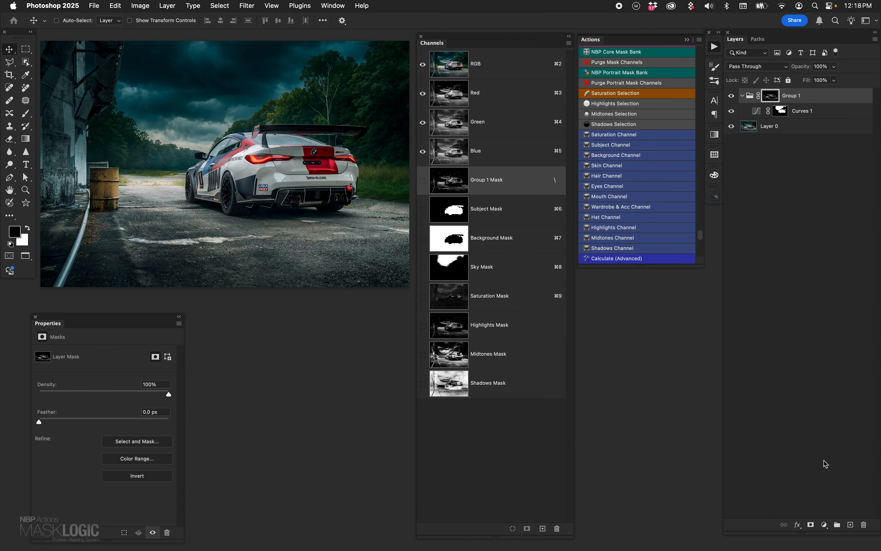
{"action": "left_click", "coordinate": [770, 98], "text": "alt"}
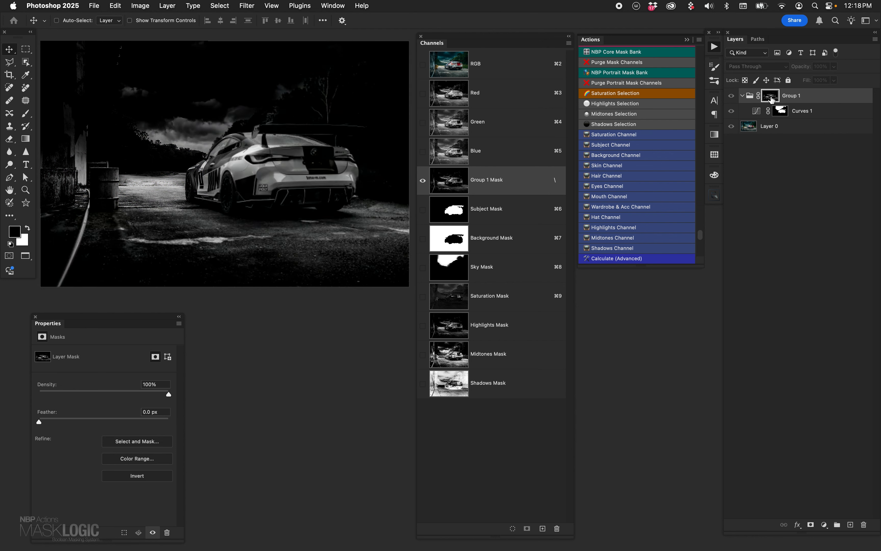
{"action": "left_click", "coordinate": [778, 110], "text": "alt"}
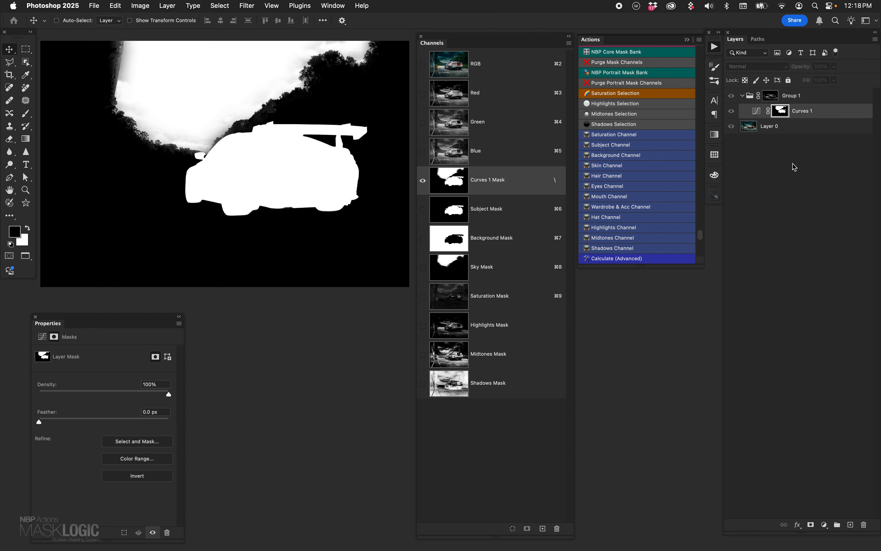
- Brighten the grouped Curves layer with a curve point at input 91, output 178, compare its effect, and delete the group
{"action": "left_click", "coordinate": [757, 112]}
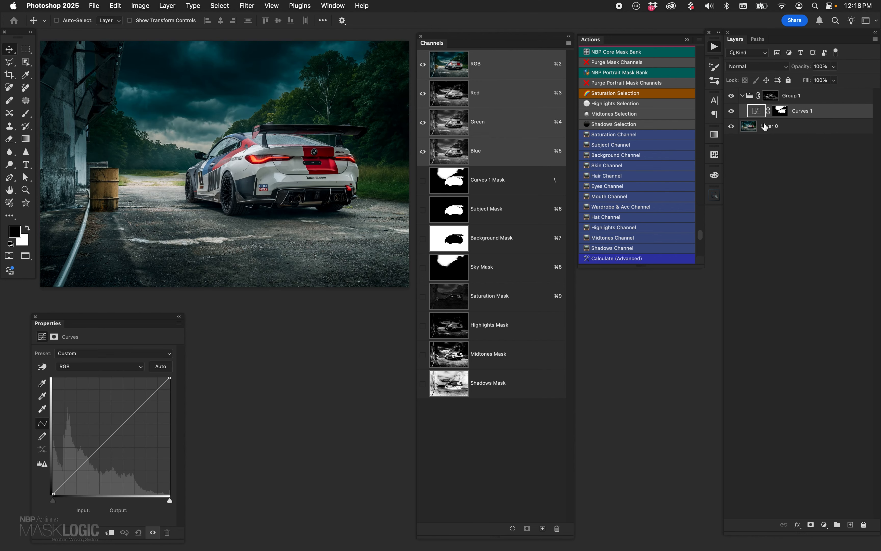
{"action": "left_click_drag", "start_coordinate": [116, 432], "coordinate": [94, 413]}
{"action": "left_click", "coordinate": [732, 111]}
{"action": "left_click", "coordinate": [731, 111]}
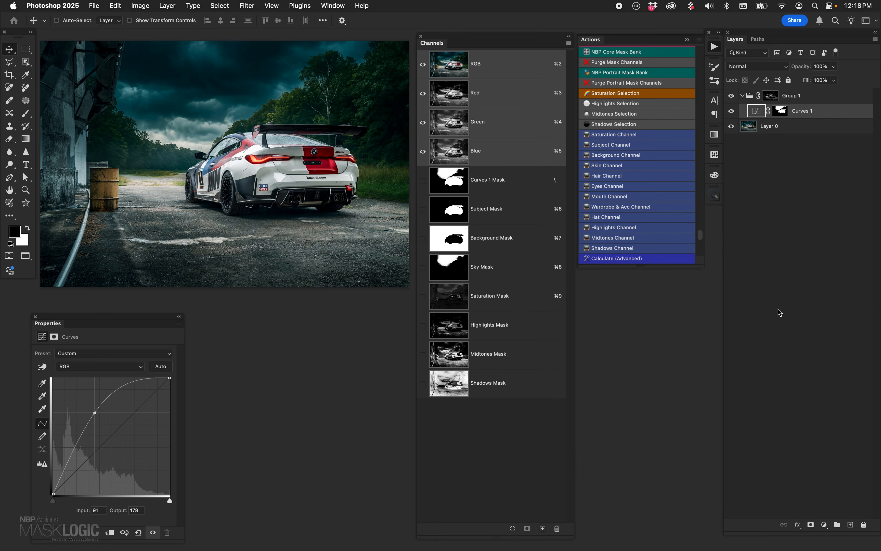
{"action": "left_click", "coordinate": [819, 96]}
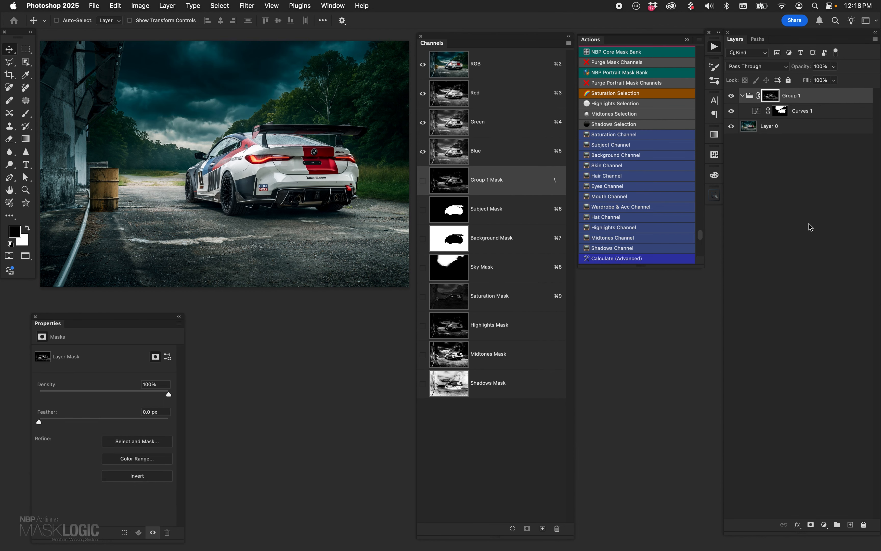
{"action": "key", "text": "Delete"}
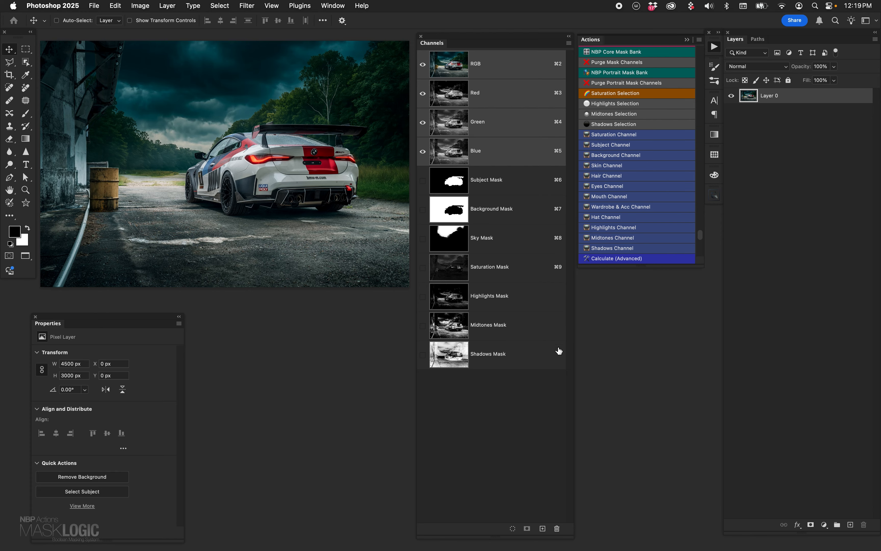
- Add a Photo Filter layer masked by the Midtones Mask, using Warming Filter (85) at 41% density, and compare it with the mask disabled
{"action": "left_click", "coordinate": [449, 325], "text": "super"}
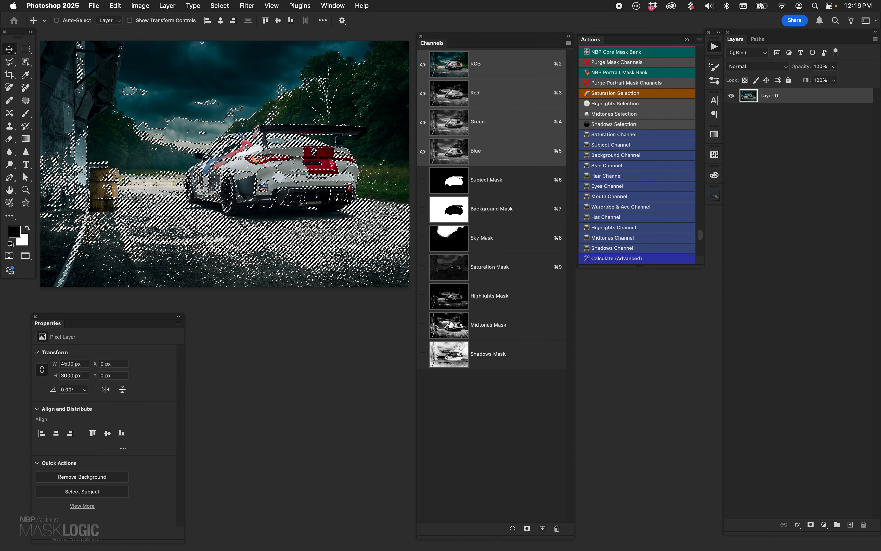
{"action": "left_click", "coordinate": [825, 525]}
{"action": "scroll", "coordinate": [854, 482], "scroll_direction": "down", "scroll_amount": 2}
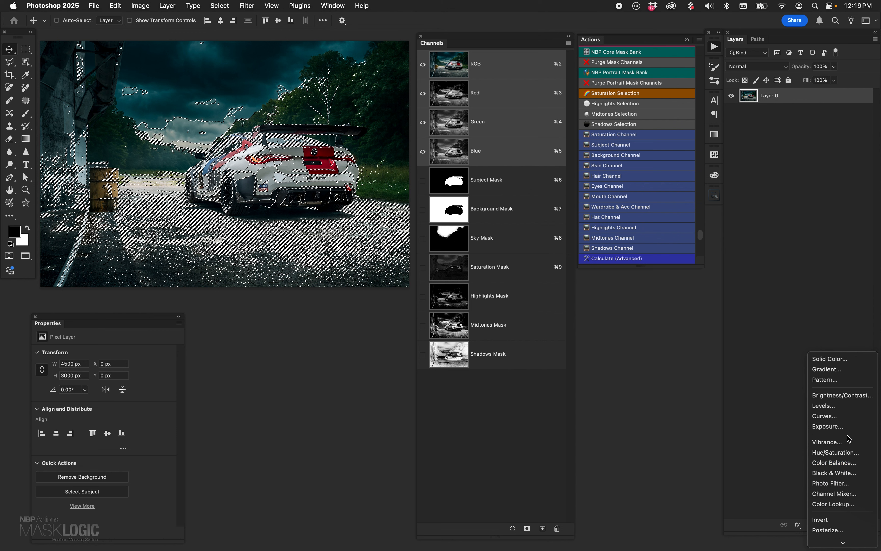
{"action": "scroll", "coordinate": [850, 488], "scroll_direction": "down", "scroll_amount": 2}
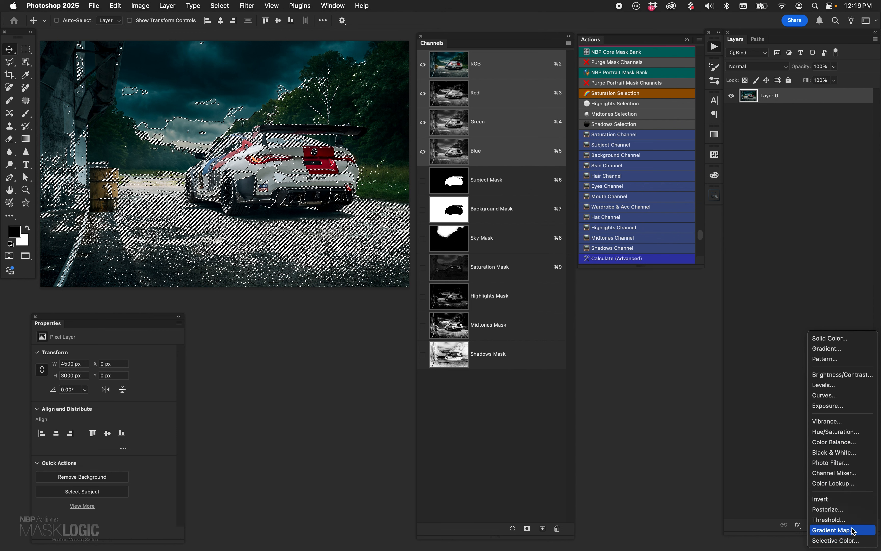
{"action": "left_click", "coordinate": [850, 464]}
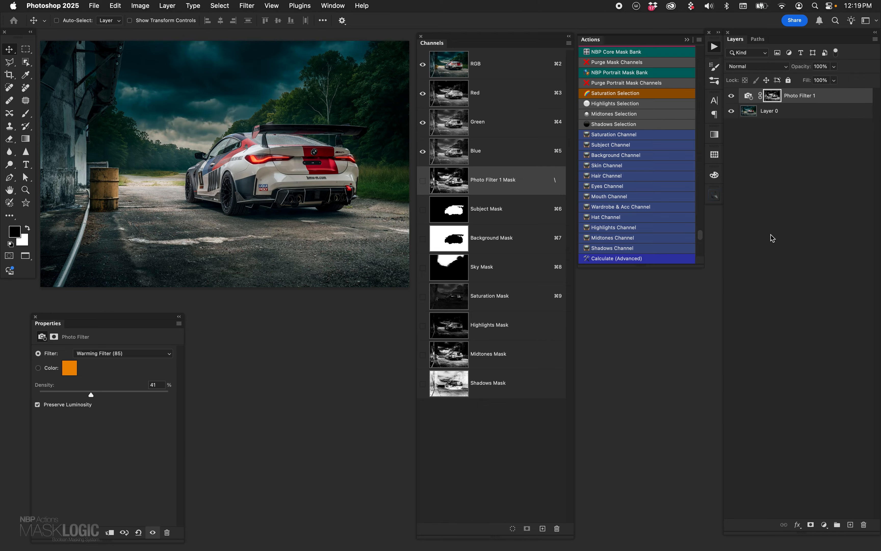
{"action": "left_click", "coordinate": [775, 99], "text": "shift"}
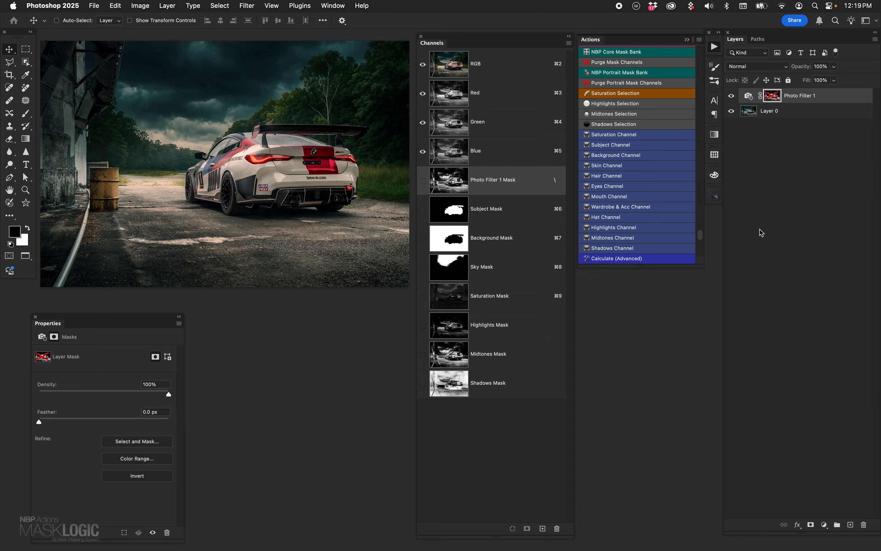
{"action": "left_click", "coordinate": [774, 97], "text": "shift"}
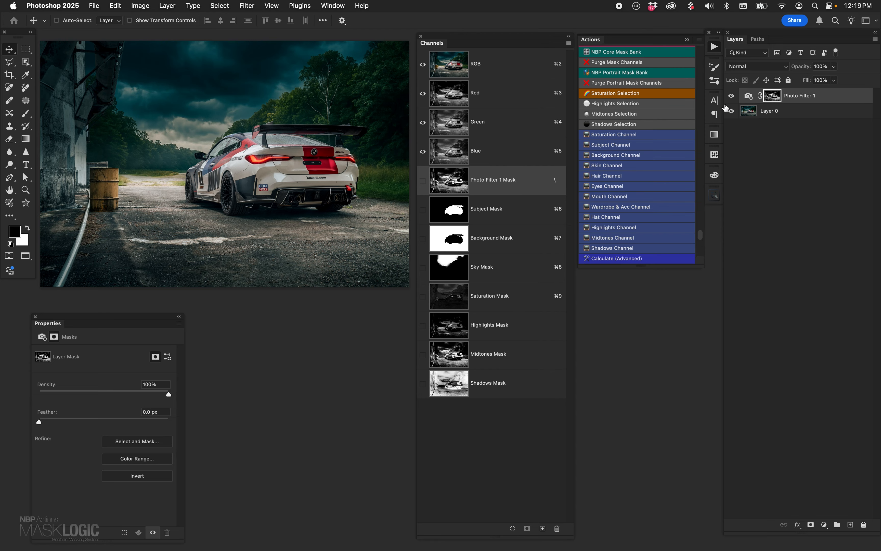
- Try Cooling Filter (82) with a different density on the Photo Filter layer, and delete the layer
{"action": "left_click", "coordinate": [748, 96]}
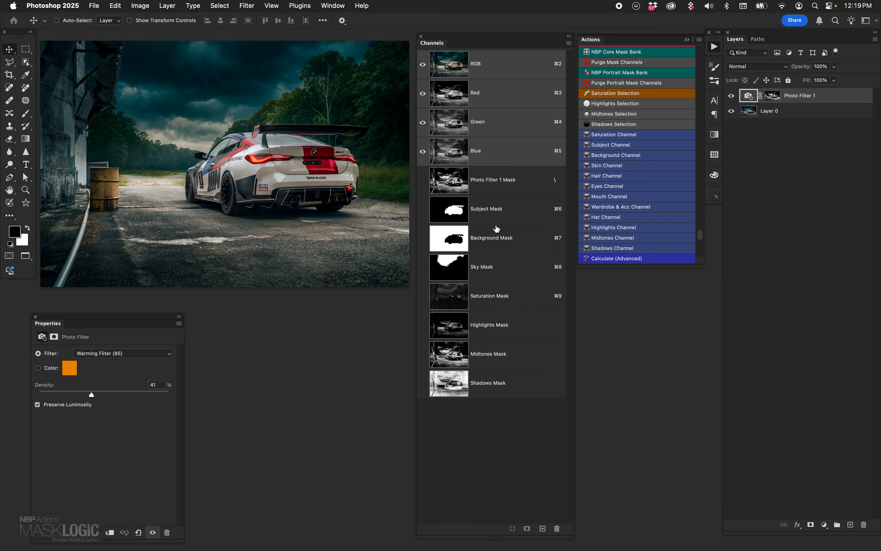
{"action": "left_click", "coordinate": [159, 352]}
{"action": "left_click", "coordinate": [152, 388]}
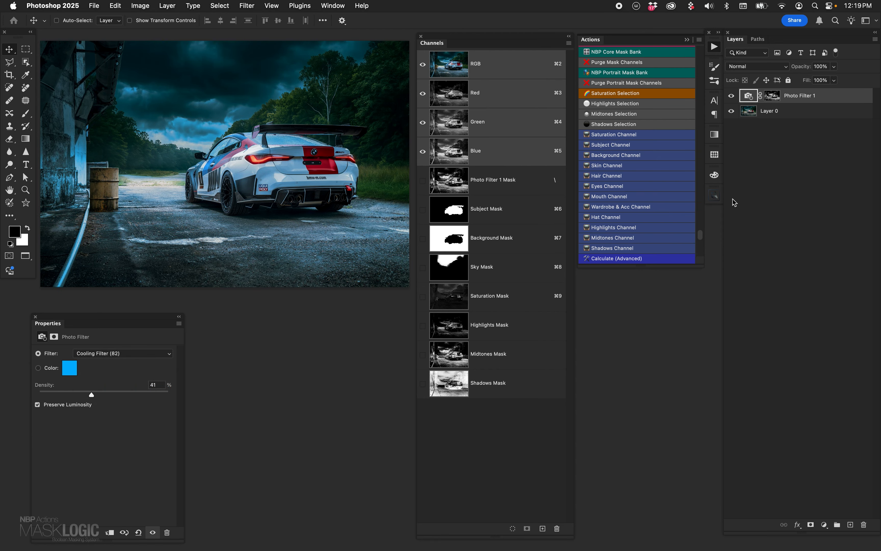
{"action": "left_click", "coordinate": [76, 392]}
{"action": "left_click_drag", "start_coordinate": [760, 95], "coordinate": [863, 524]}
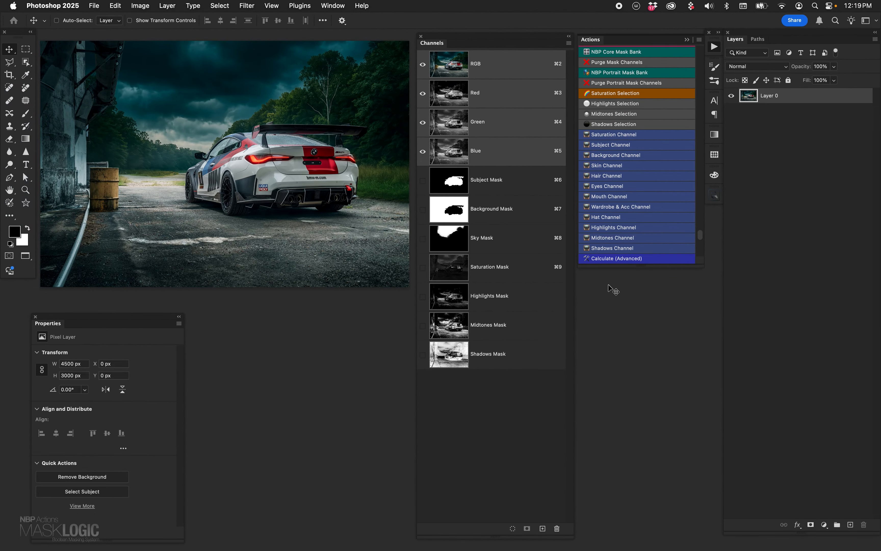
- Run the Highlights, Midtones, Shadows and Saturation Selection actions one after another to view each selection, and deselect
{"action": "left_click", "coordinate": [613, 106]}
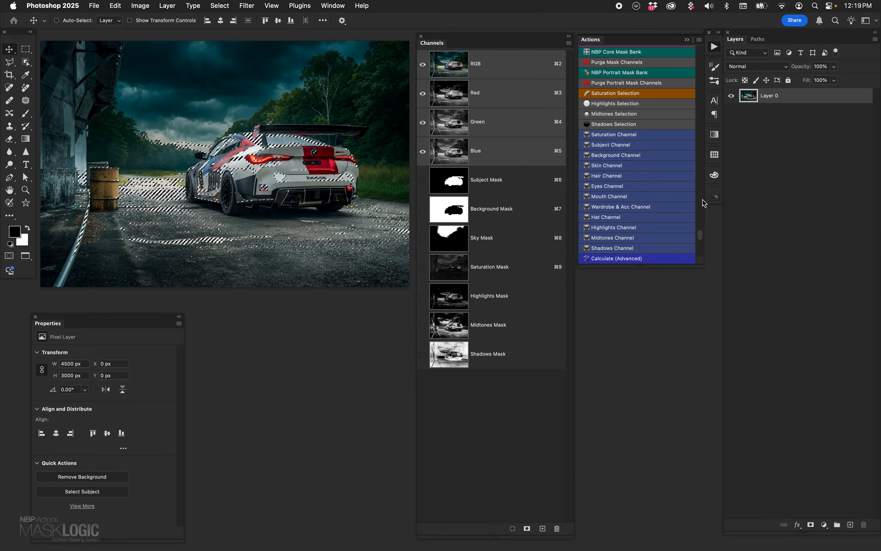
{"action": "left_click", "coordinate": [636, 113]}
{"action": "left_click", "coordinate": [642, 124]}
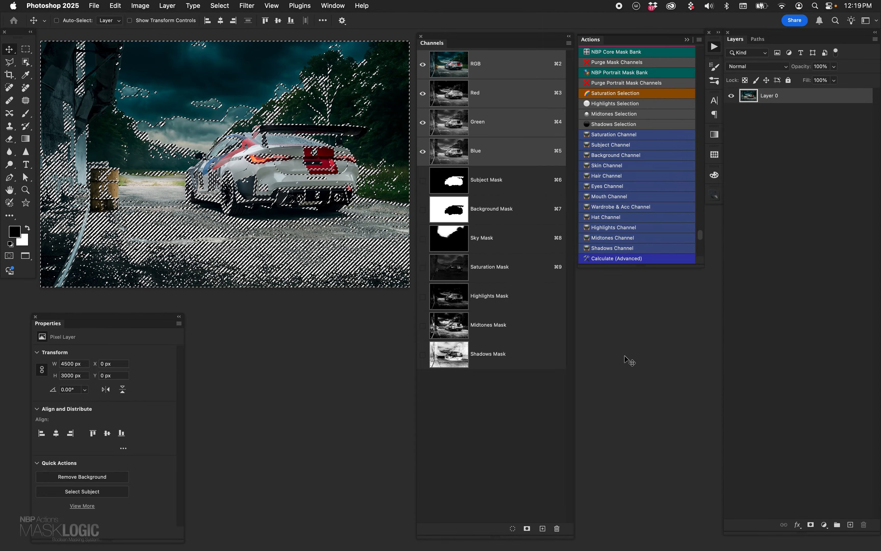
{"action": "left_click", "coordinate": [699, 39]}
{"action": "left_click", "coordinate": [661, 39]}
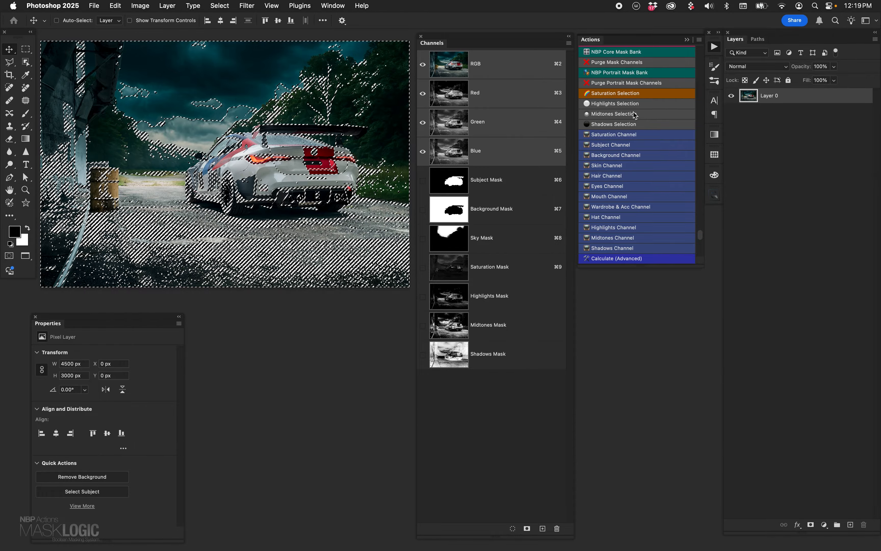
{"action": "left_click", "coordinate": [636, 94]}
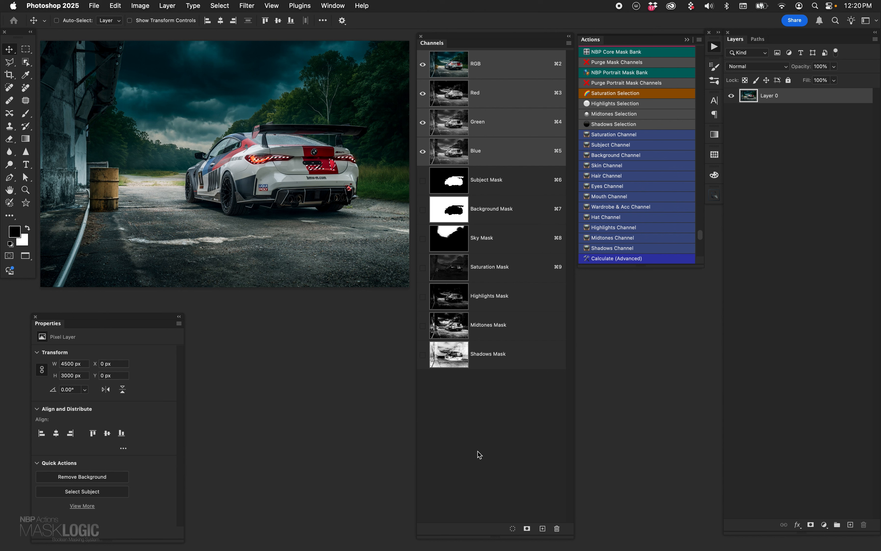
{"action": "key", "text": "super+d"}
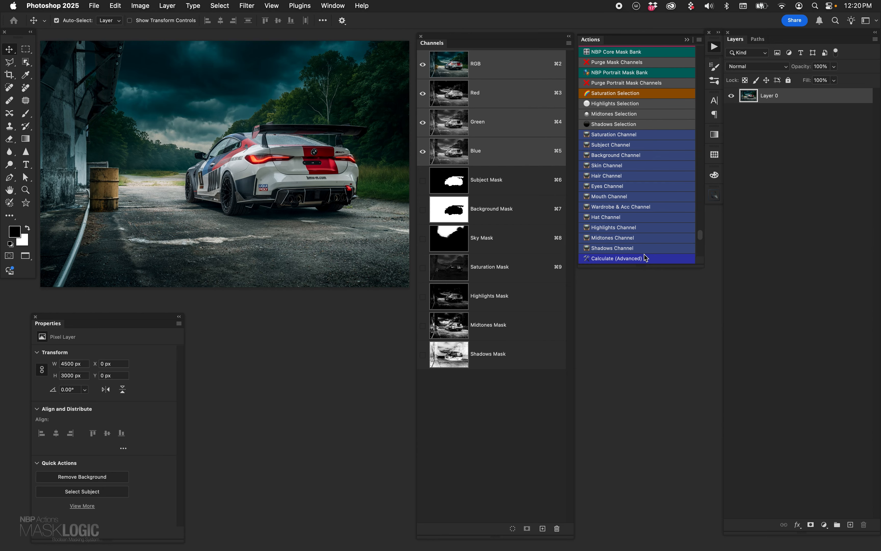
- Try a Curves layer masked by the Saturation Mask with a point at input 110, output 162, and delete the layer
{"action": "left_click", "coordinate": [452, 272], "text": "super"}
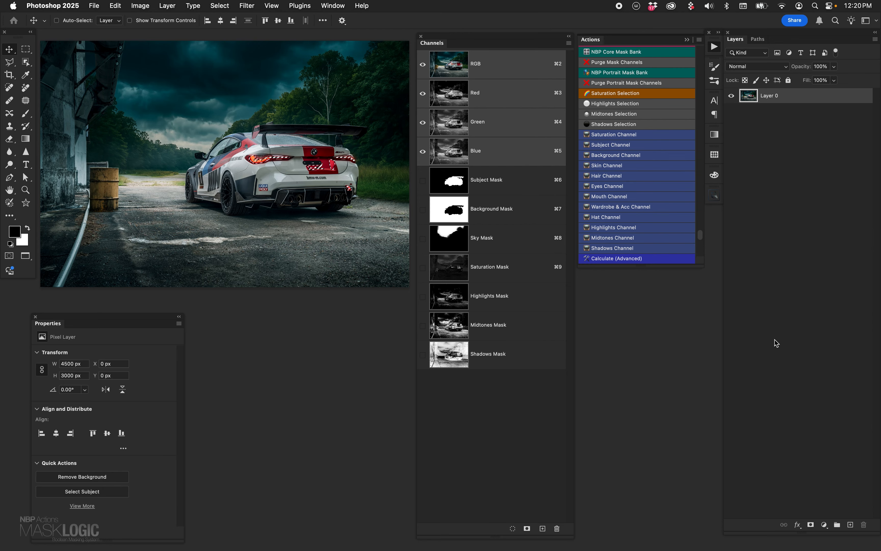
{"action": "left_click", "coordinate": [825, 524]}
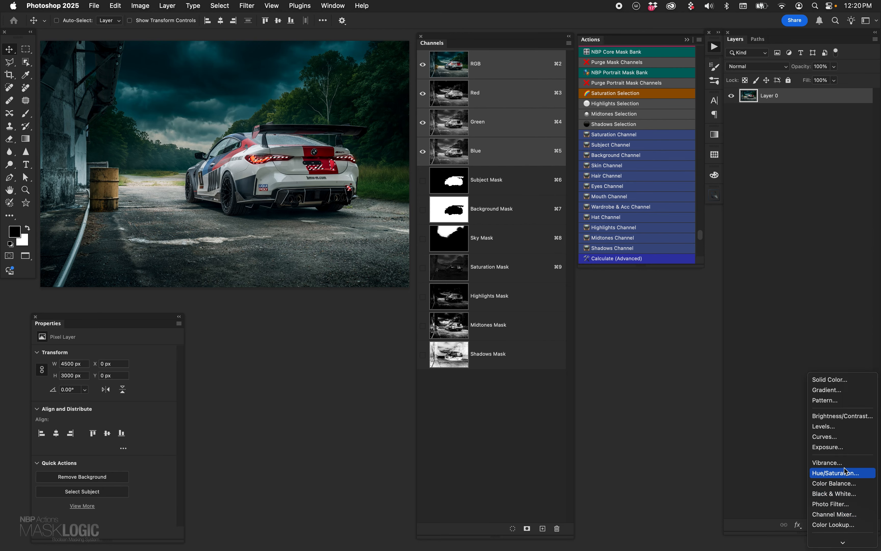
{"action": "left_click", "coordinate": [841, 436]}
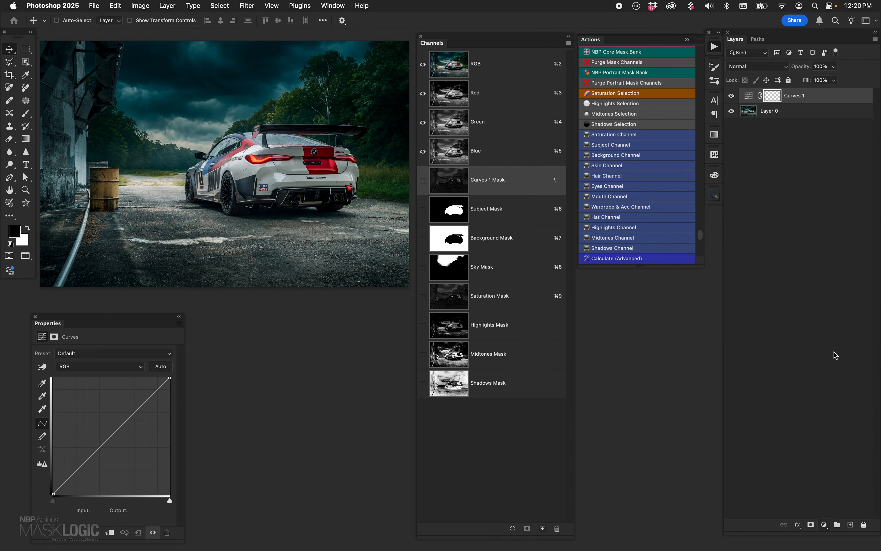
{"action": "left_click", "coordinate": [748, 96]}
{"action": "mouse_move", "coordinate": [118, 427]}
{"action": "left_mouse_down"}
{"action": "mouse_move", "coordinate": [122, 448]}
{"action": "mouse_move", "coordinate": [98, 423]}
{"action": "mouse_move", "coordinate": [122, 456]}
{"action": "mouse_move", "coordinate": [116, 431]}
{"action": "left_mouse_up"}
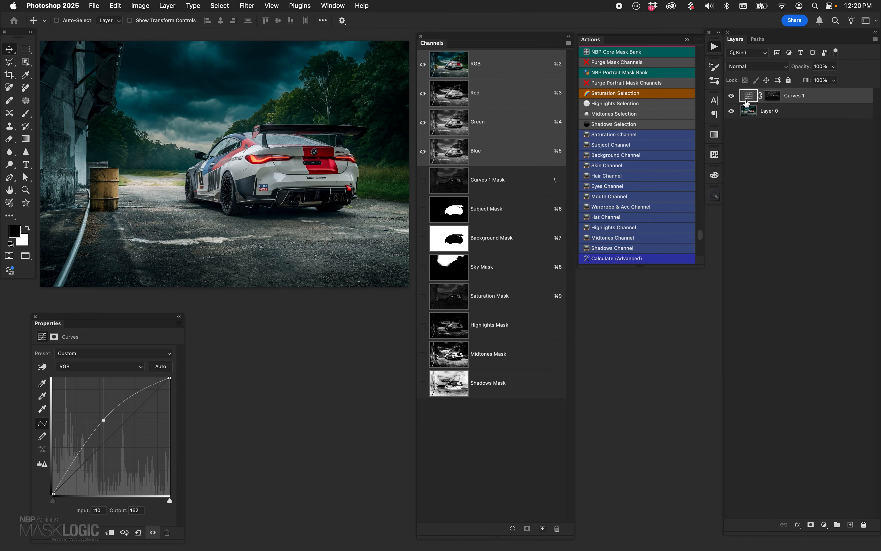
{"action": "left_click_drag", "start_coordinate": [746, 104], "coordinate": [864, 525]}
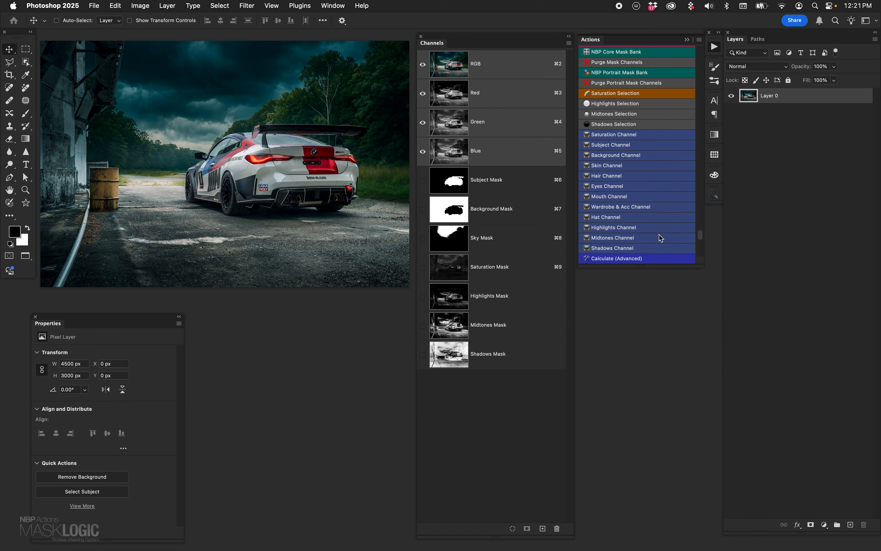
- Add a Brightness/Contrast layer masked by the Subject Mask, and group it with the Shadows Selection as the group's mask
{"action": "left_click", "coordinate": [452, 186], "text": "super"}
{"action": "scroll", "coordinate": [851, 494], "scroll_direction": "down", "scroll_amount": 3}
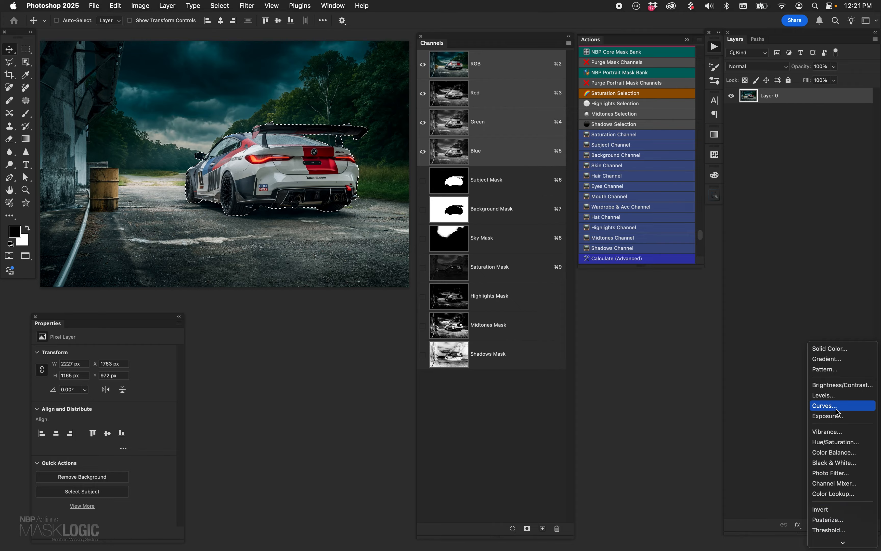
{"action": "left_click", "coordinate": [840, 385]}
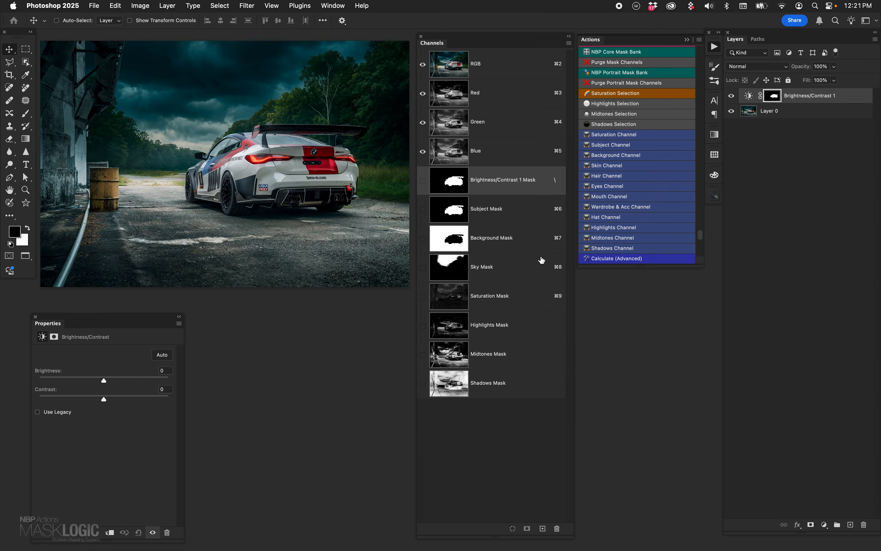
{"action": "left_click", "coordinate": [624, 125]}
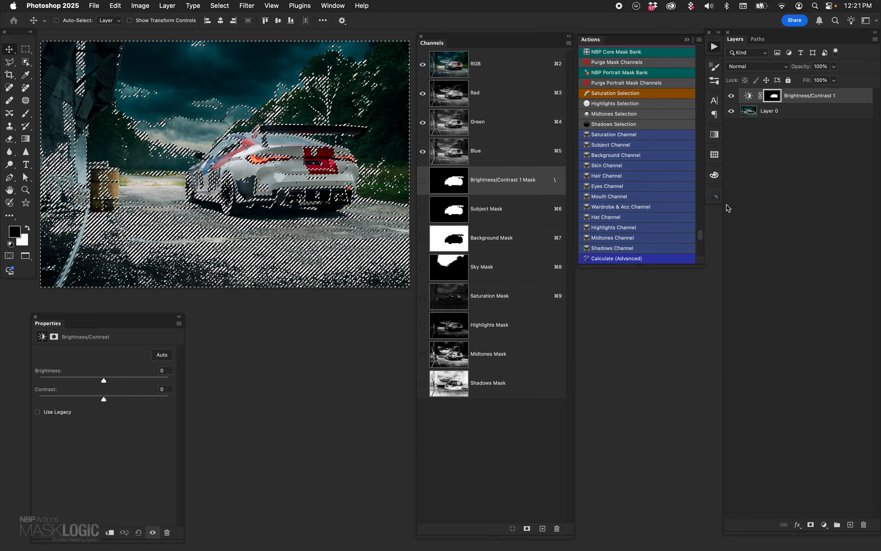
{"action": "key", "text": "super+g"}
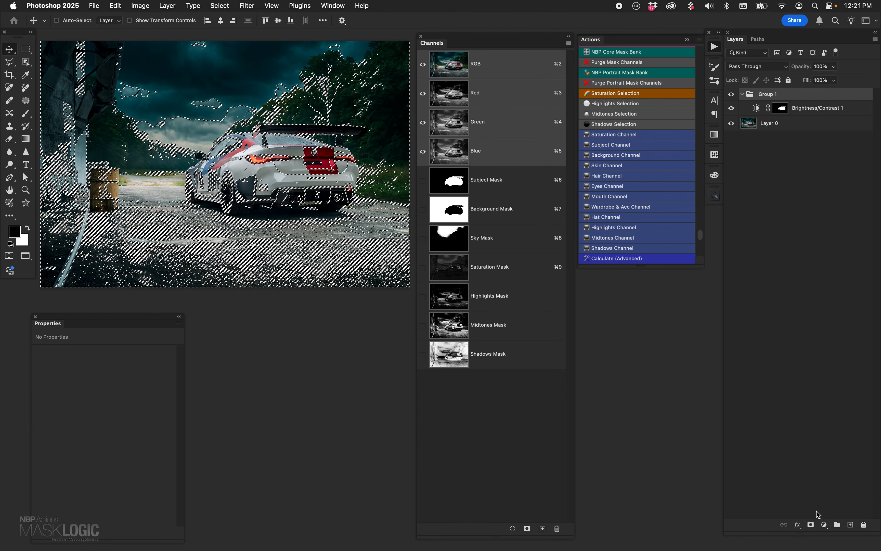
{"action": "left_click", "coordinate": [811, 525]}
- Try a higher contrast on the grouped Brightness/Contrast layer, and delete the layer and its group
{"action": "left_click", "coordinate": [757, 113]}
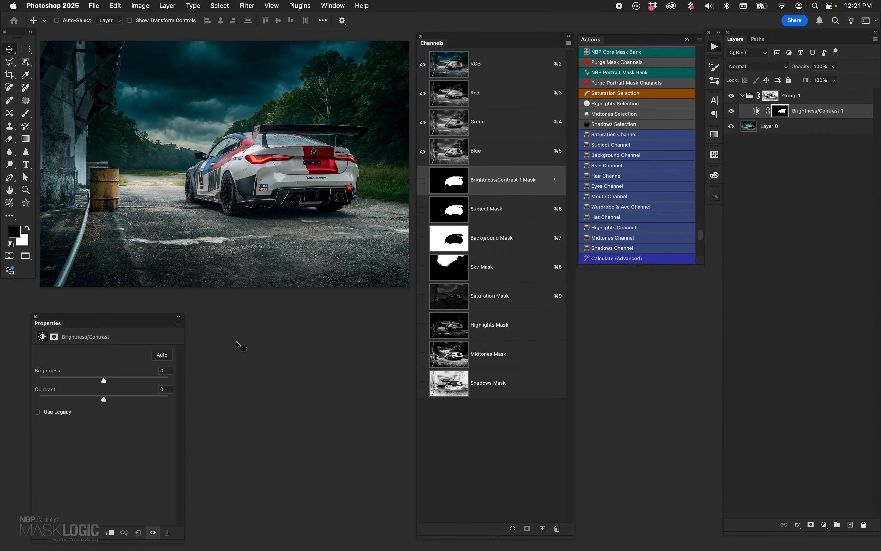
{"action": "mouse_move", "coordinate": [109, 396]}
{"action": "left_mouse_down"}
{"action": "mouse_move", "coordinate": [156, 397]}
{"action": "mouse_move", "coordinate": [55, 401]}
{"action": "mouse_move", "coordinate": [157, 395]}
{"action": "mouse_move", "coordinate": [43, 401]}
{"action": "mouse_move", "coordinate": [192, 391]}
{"action": "mouse_move", "coordinate": [28, 406]}
{"action": "mouse_move", "coordinate": [205, 390]}
{"action": "mouse_move", "coordinate": [25, 419]}
{"action": "mouse_move", "coordinate": [215, 387]}
{"action": "mouse_move", "coordinate": [33, 401]}
{"action": "mouse_move", "coordinate": [183, 396]}
{"action": "mouse_move", "coordinate": [18, 414]}
{"action": "mouse_move", "coordinate": [173, 393]}
{"action": "mouse_move", "coordinate": [117, 400]}
{"action": "left_mouse_up"}
{"action": "left_click_drag", "start_coordinate": [770, 113], "coordinate": [865, 524]}
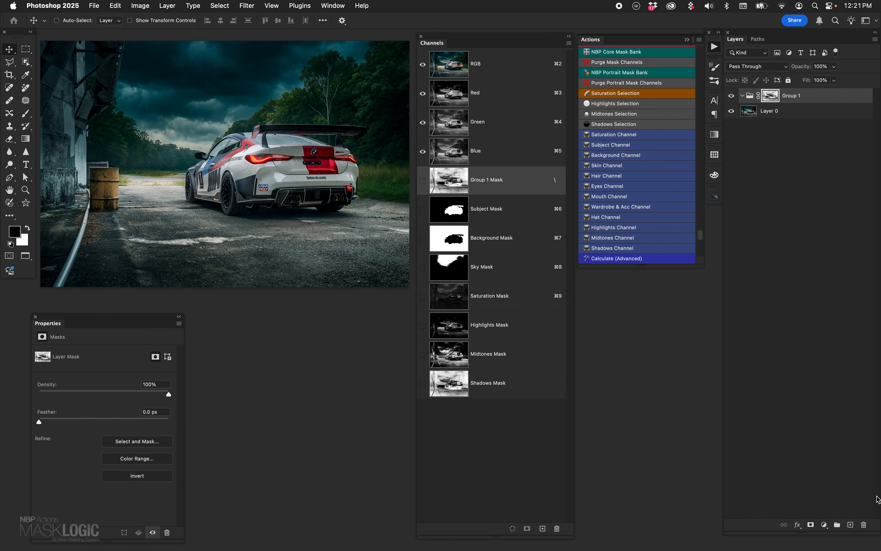
{"action": "key", "text": "Delete"}
{"action": "key", "text": "Delete"}
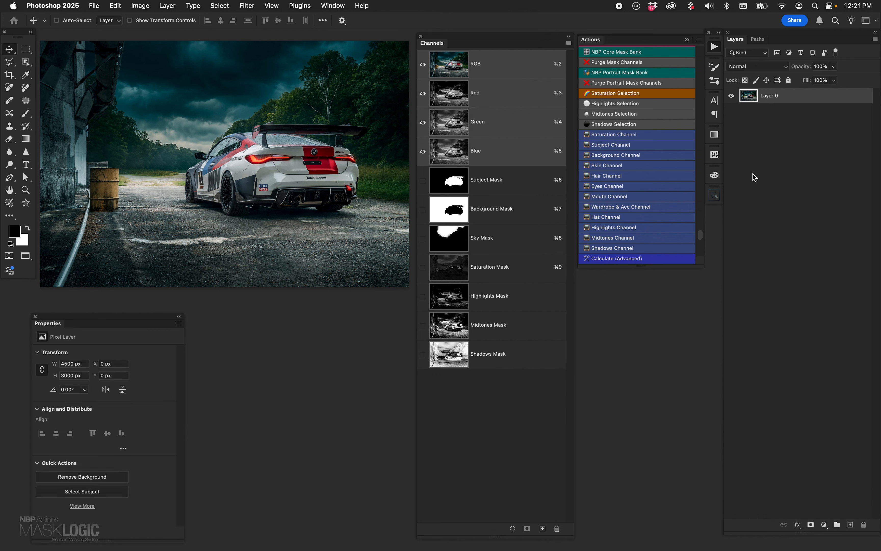
- Add a Curves layer masked by the Highlights Mask, and group it with the Subject Mask as the group's mask
{"action": "left_click", "coordinate": [451, 305], "text": "super"}
{"action": "left_click", "coordinate": [824, 525]}
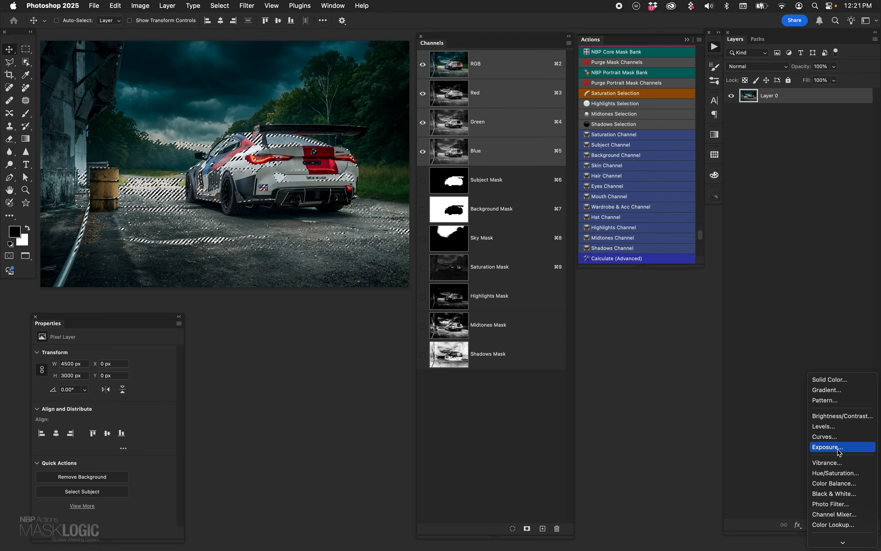
{"action": "left_click", "coordinate": [826, 436]}
{"action": "key", "text": "super+g"}
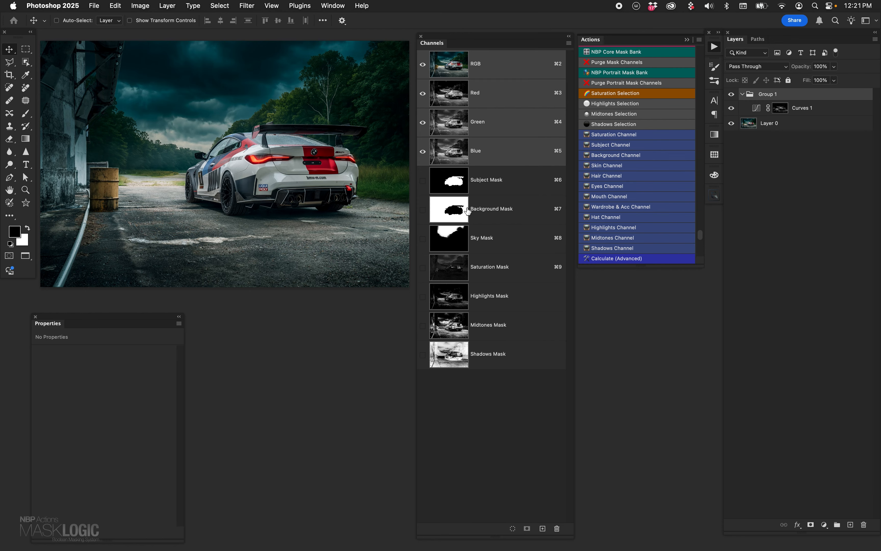
{"action": "left_click", "coordinate": [453, 191], "text": "super"}
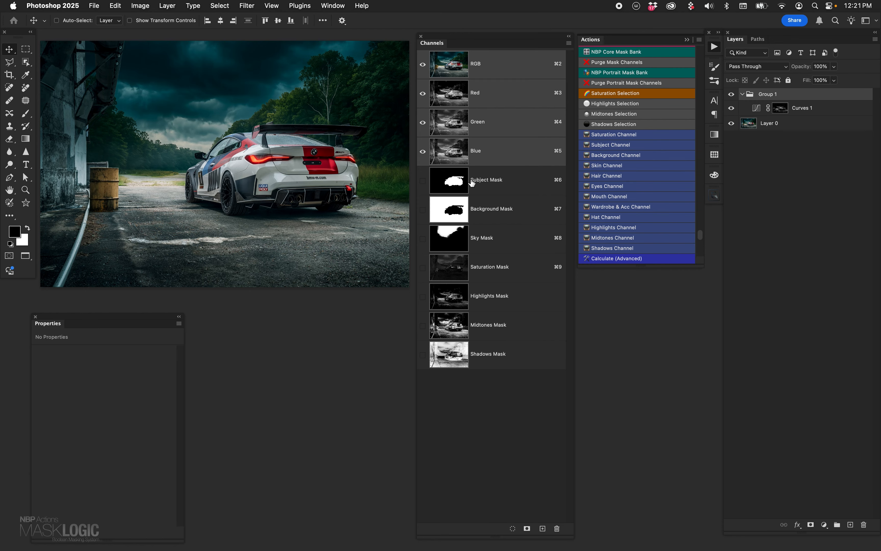
{"action": "left_click", "coordinate": [810, 525]}
- Try brightening the grouped Curves layer with a point at input 116, output 142, and delete the layer and its group
{"action": "left_click", "coordinate": [765, 111]}
{"action": "mouse_move", "coordinate": [119, 428]}
{"action": "left_mouse_down"}
{"action": "mouse_move", "coordinate": [101, 428]}
{"action": "mouse_move", "coordinate": [122, 443]}
{"action": "mouse_move", "coordinate": [106, 429]}
{"action": "left_mouse_up"}
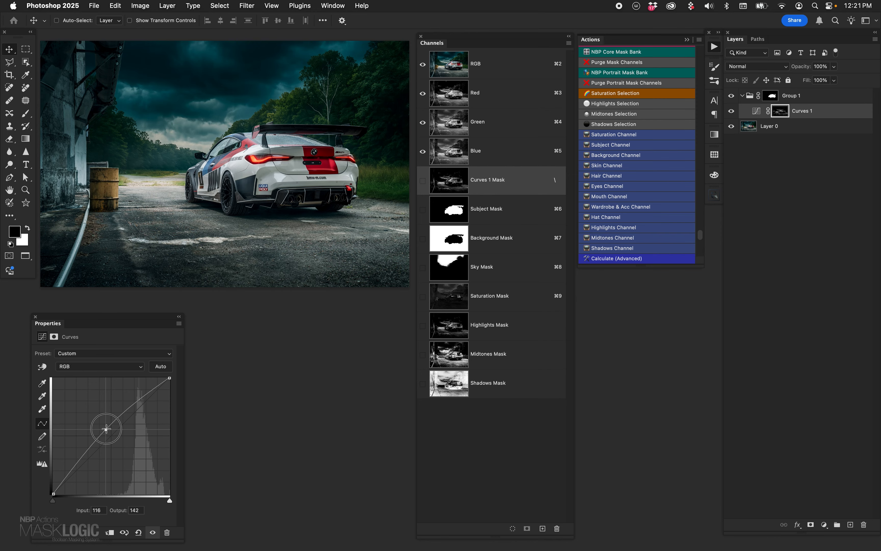
{"action": "left_click_drag", "start_coordinate": [106, 429], "coordinate": [285, 305]}
{"action": "left_click", "coordinate": [756, 112]}
{"action": "left_click_drag", "start_coordinate": [756, 111], "coordinate": [864, 524]}
{"action": "left_click_drag", "start_coordinate": [798, 102], "coordinate": [864, 524]}
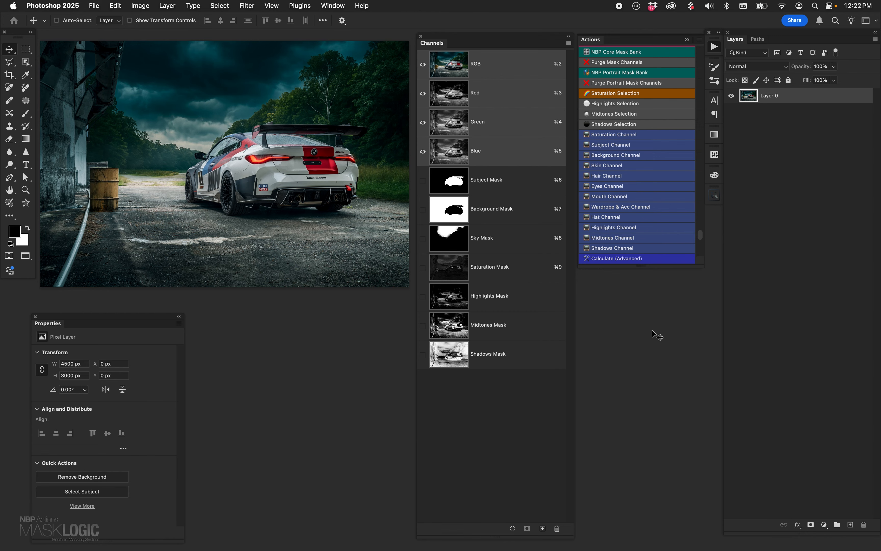
- Inspect the Saturation, Sky and Background Mask channels one by one, and return to the RGB composite
{"action": "left_click", "coordinate": [459, 265]}
{"action": "left_click", "coordinate": [466, 240]}
{"action": "left_click", "coordinate": [467, 210]}
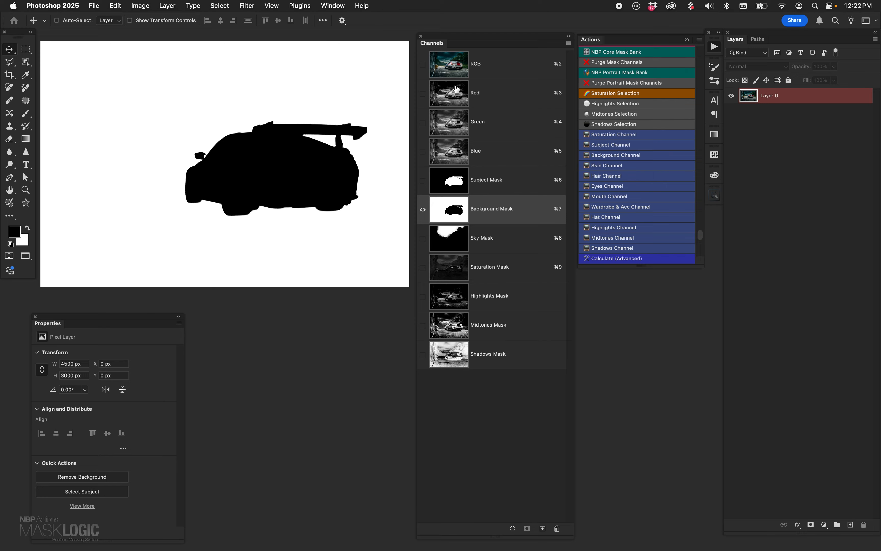
{"action": "left_click", "coordinate": [462, 70]}
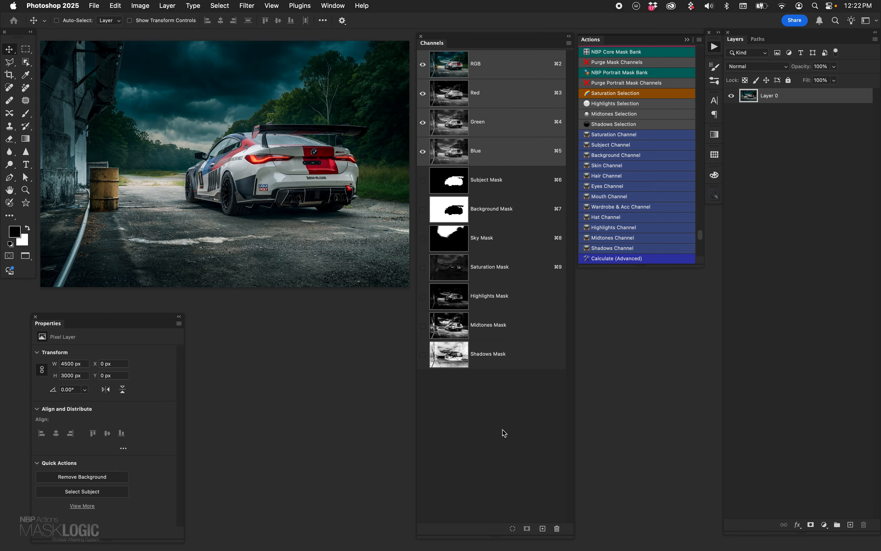
- Select all mask channels from Subject Mask through Shadows Mask together, and return to the RGB composite
{"action": "left_click", "coordinate": [524, 182]}
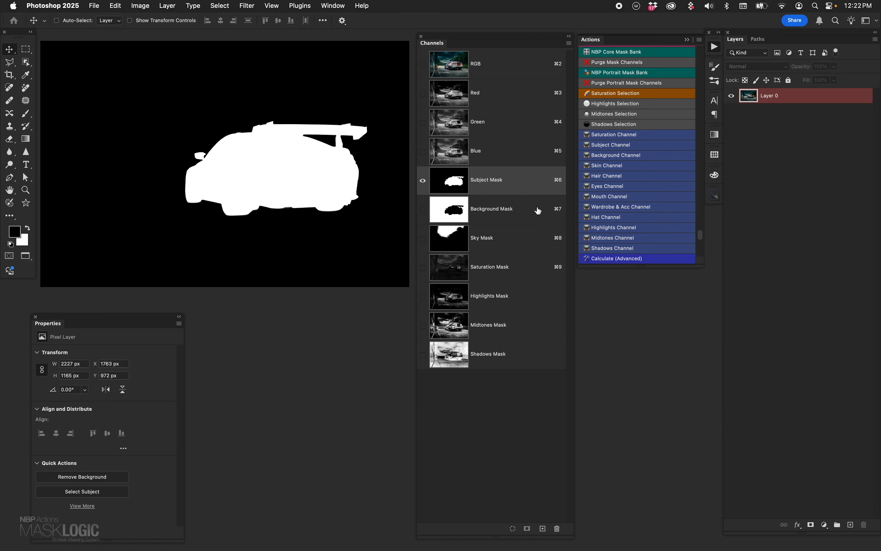
{"action": "left_click", "coordinate": [526, 210], "text": "shift"}
{"action": "left_click", "coordinate": [534, 242], "text": "shift"}
{"action": "left_click", "coordinate": [534, 270], "text": "shift"}
{"action": "left_click", "coordinate": [536, 302], "text": "shift"}
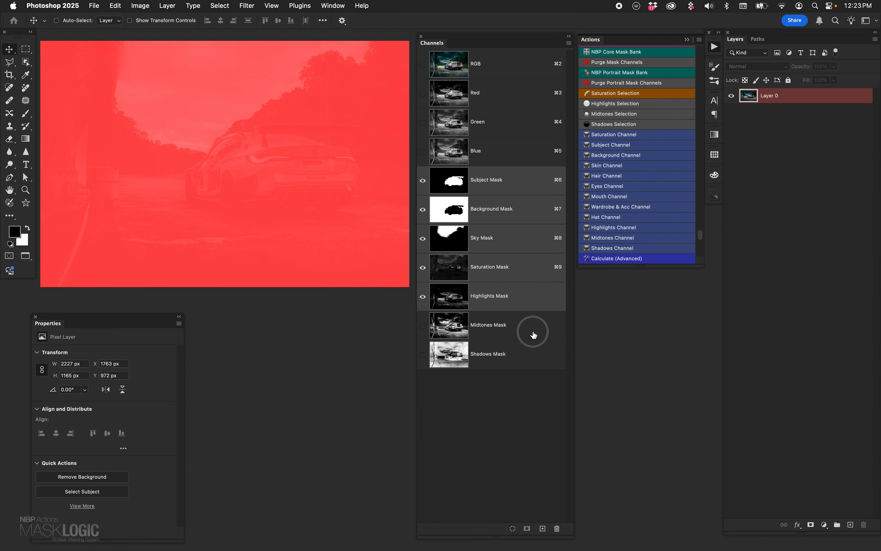
{"action": "left_click", "coordinate": [533, 331], "text": "shift"}
{"action": "left_click", "coordinate": [535, 357], "text": "shift"}
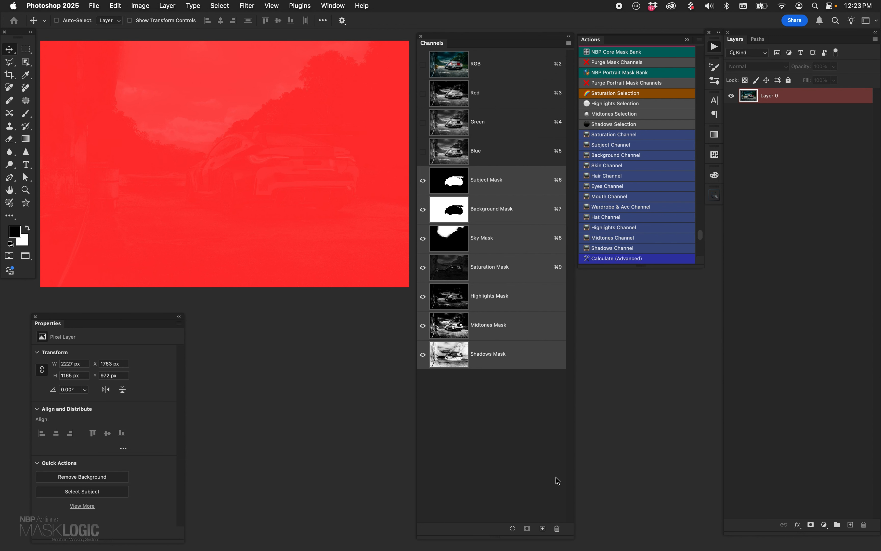
{"action": "left_click", "coordinate": [455, 74]}
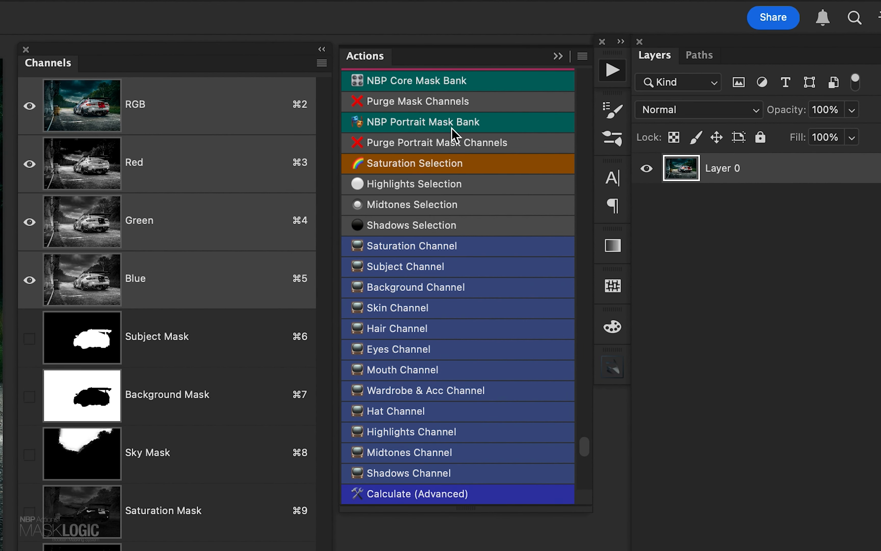
- Purge the mask channels with the Purge Mask Channels action, and rebuild them with the NBP Core Mask Bank action
{"action": "left_click", "coordinate": [430, 104]}
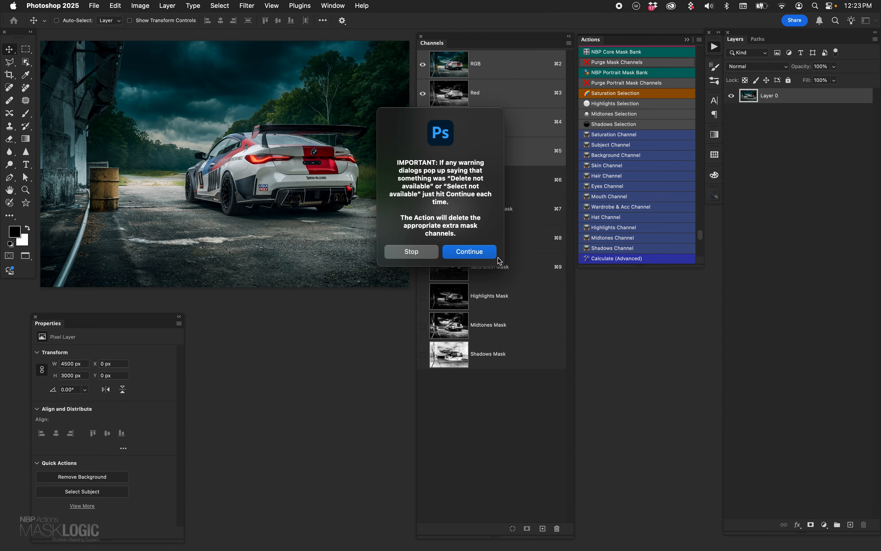
{"action": "left_click", "coordinate": [477, 254]}
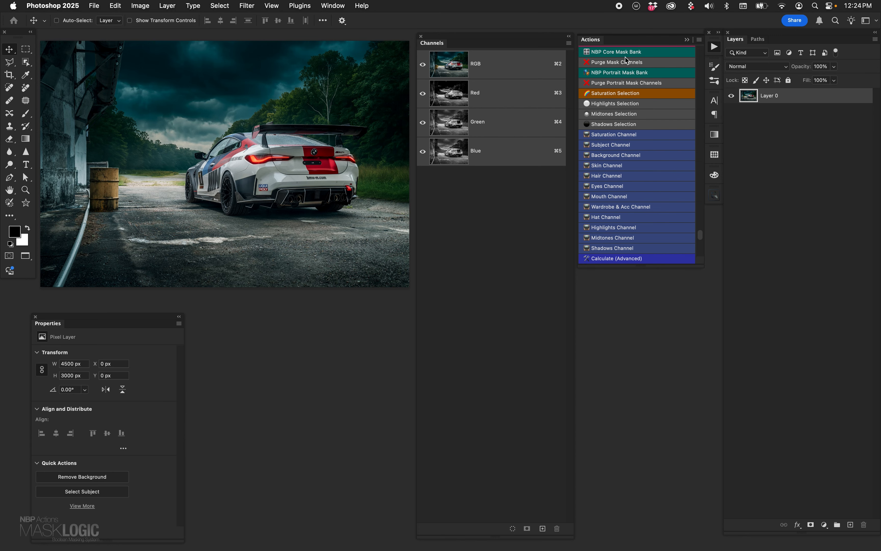
{"action": "left_click", "coordinate": [643, 54]}
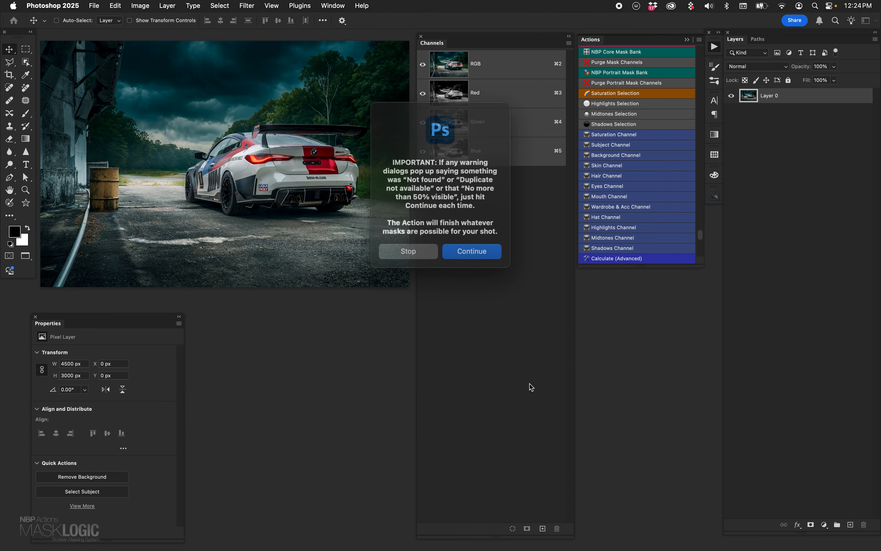
{"action": "left_click", "coordinate": [479, 250]}
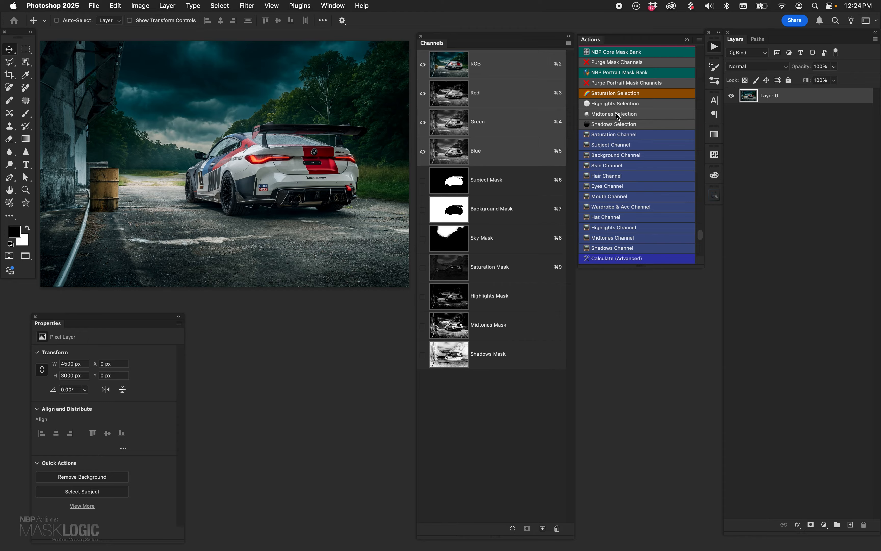
- Add a Color Lookup layer masked by the Shadows Selection, apply the NBP Cosmic Pop.CUBE LUT, and compare it with the mask disabled and enabled
{"action": "left_click", "coordinate": [645, 155]}
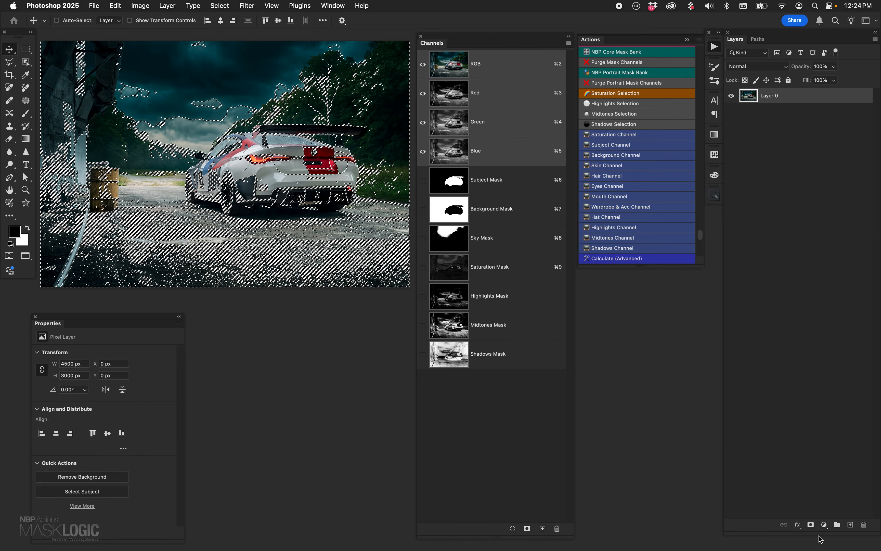
{"action": "left_click", "coordinate": [825, 524]}
{"action": "left_click", "coordinate": [845, 487]}
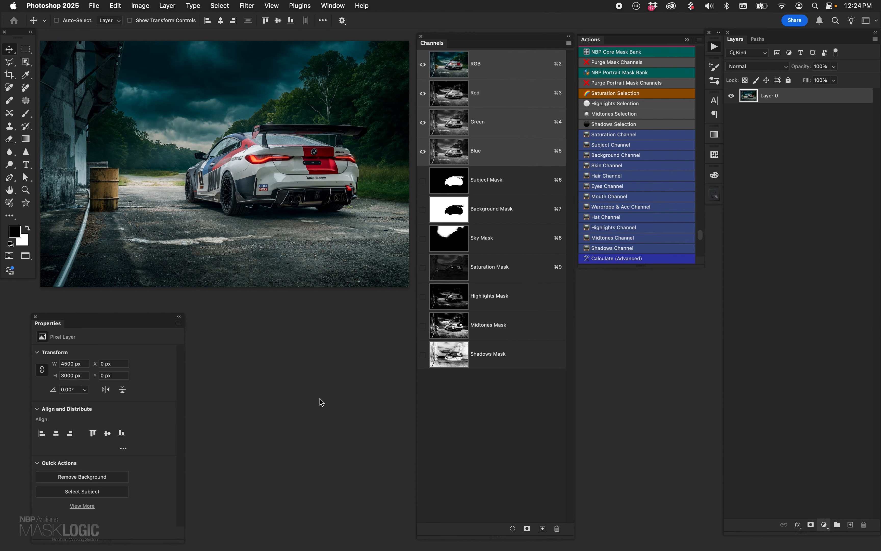
{"action": "left_click", "coordinate": [100, 354]}
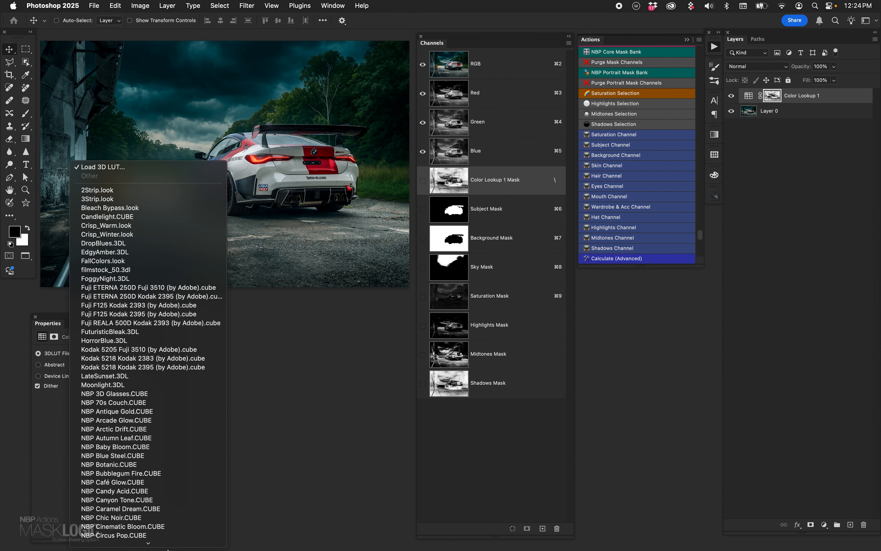
{"action": "left_click", "coordinate": [150, 352]}
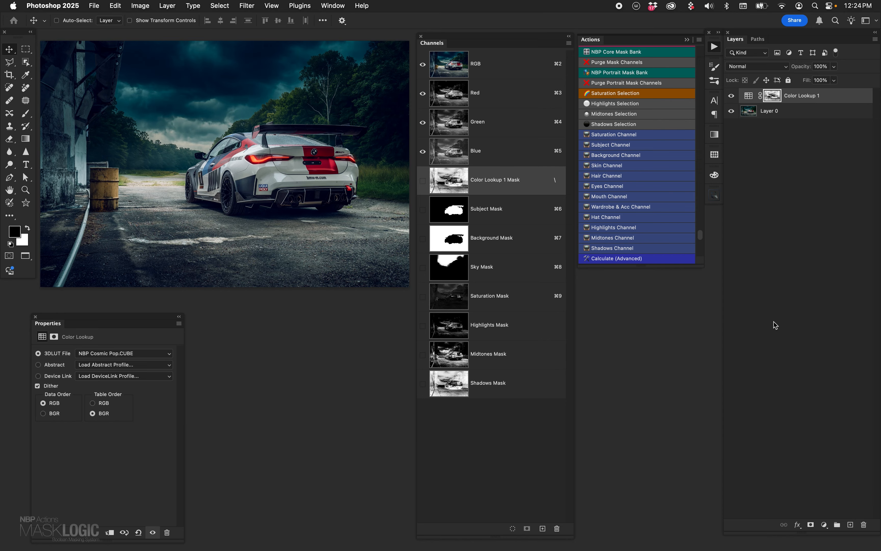
{"action": "left_click", "coordinate": [770, 98], "text": "shift"}
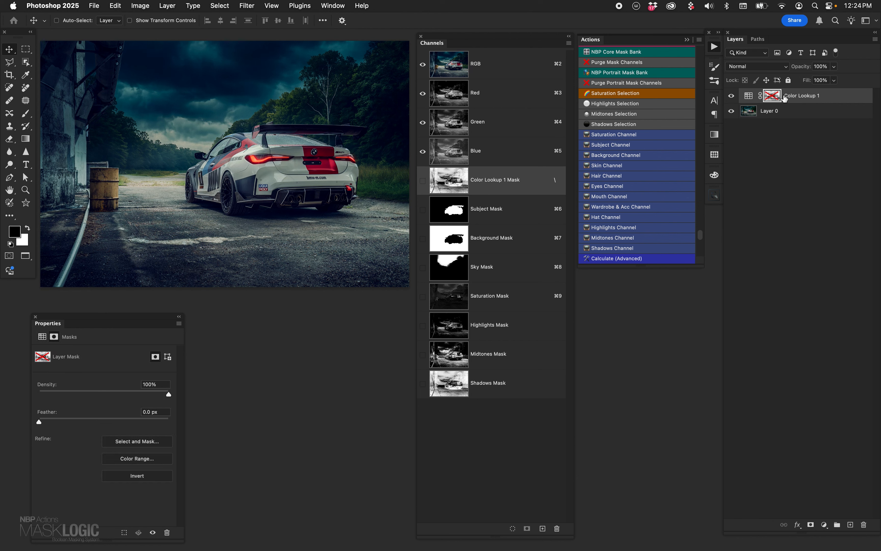
{"action": "left_click", "coordinate": [773, 96], "text": "shift"}
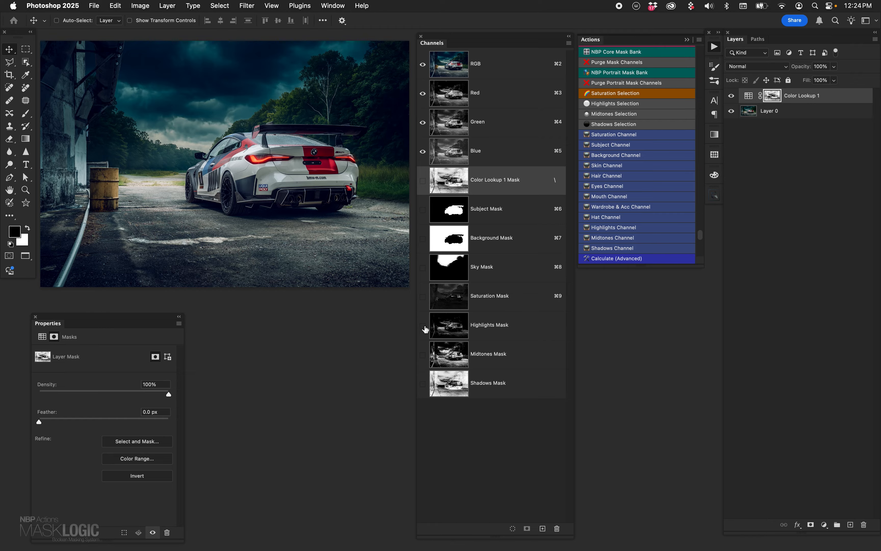
- Add a Levels layer masked by the Highlights Selection, and set its white input level to 232
{"action": "left_click", "coordinate": [627, 104]}
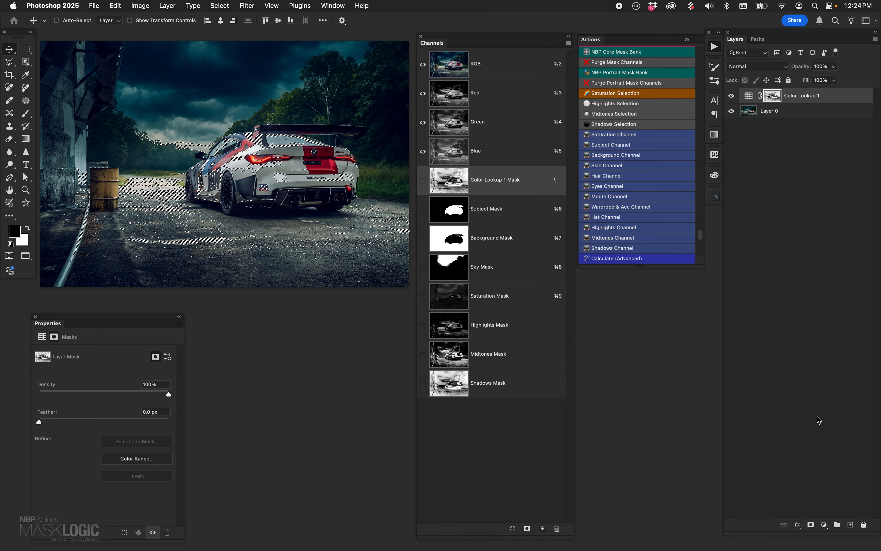
{"action": "left_click", "coordinate": [825, 526]}
{"action": "left_click", "coordinate": [843, 436]}
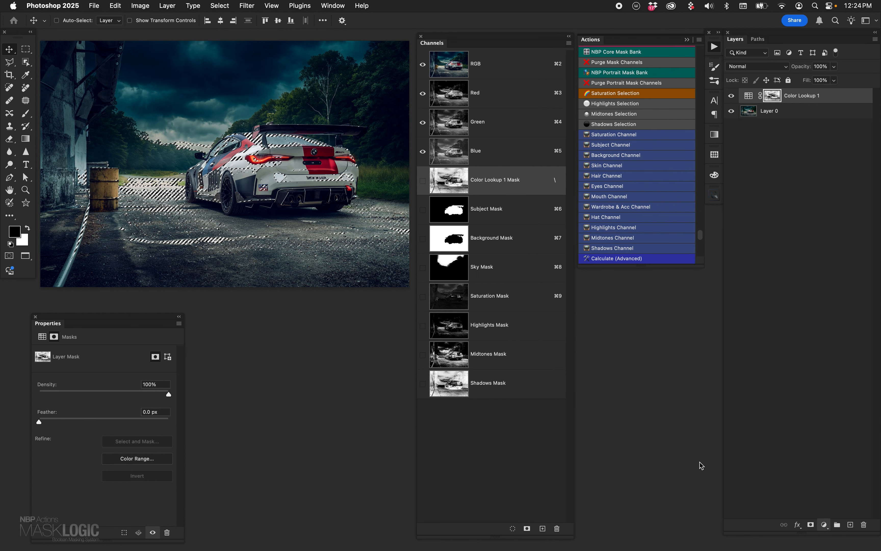
{"action": "mouse_move", "coordinate": [171, 425]}
{"action": "left_mouse_down"}
{"action": "mouse_move", "coordinate": [144, 427]}
{"action": "mouse_move", "coordinate": [160, 426]}
{"action": "left_mouse_up"}
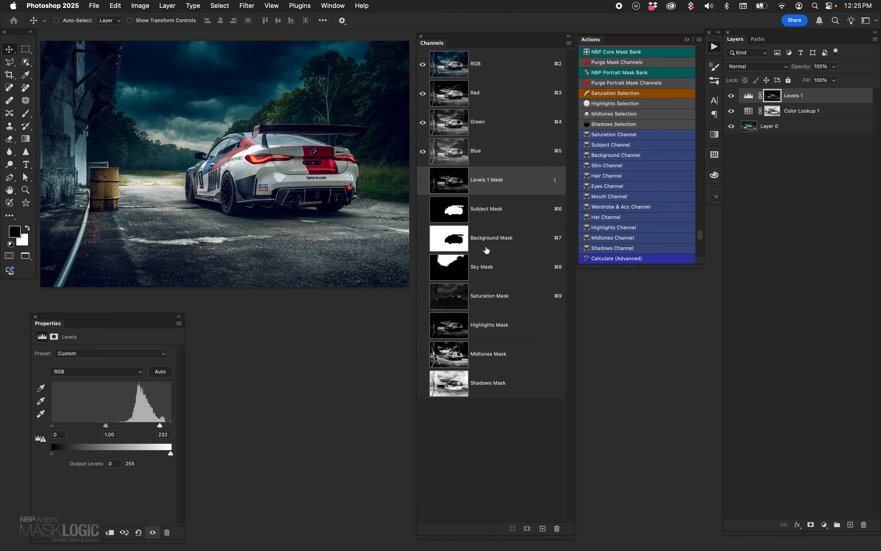
- Group the Levels layer with the Background Mask as the group's mask, and set the Levels white input to 200
{"action": "left_click", "coordinate": [457, 239], "text": "super"}
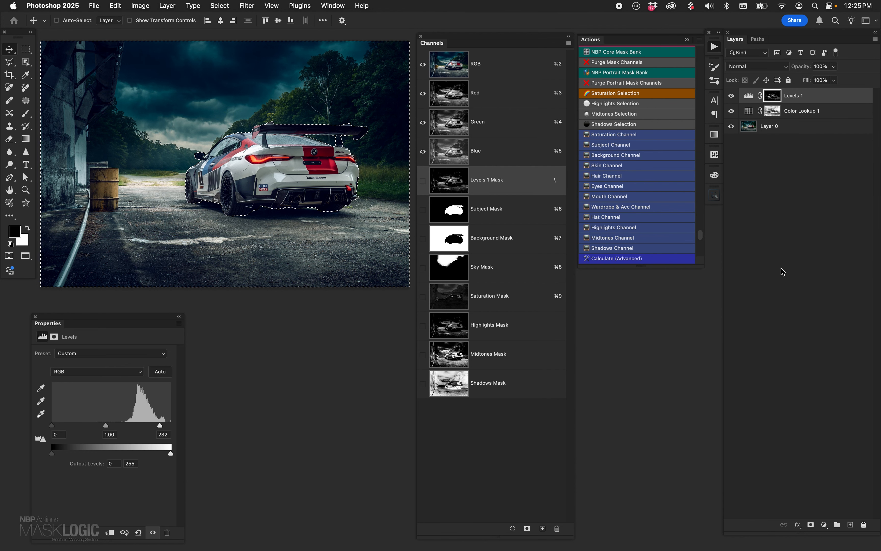
{"action": "key", "text": "super+g"}
{"action": "left_click", "coordinate": [810, 525]}
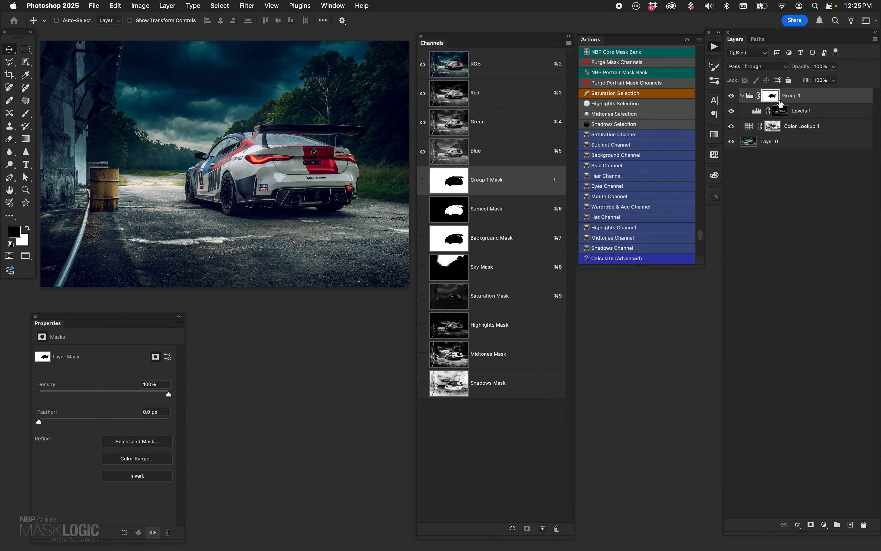
{"action": "left_click", "coordinate": [757, 110]}
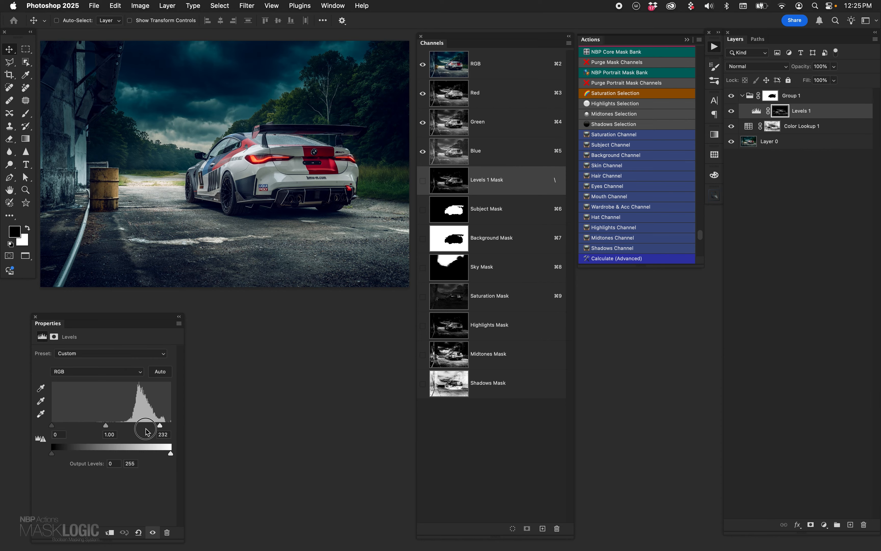
{"action": "left_click_drag", "start_coordinate": [159, 425], "coordinate": [146, 426]}
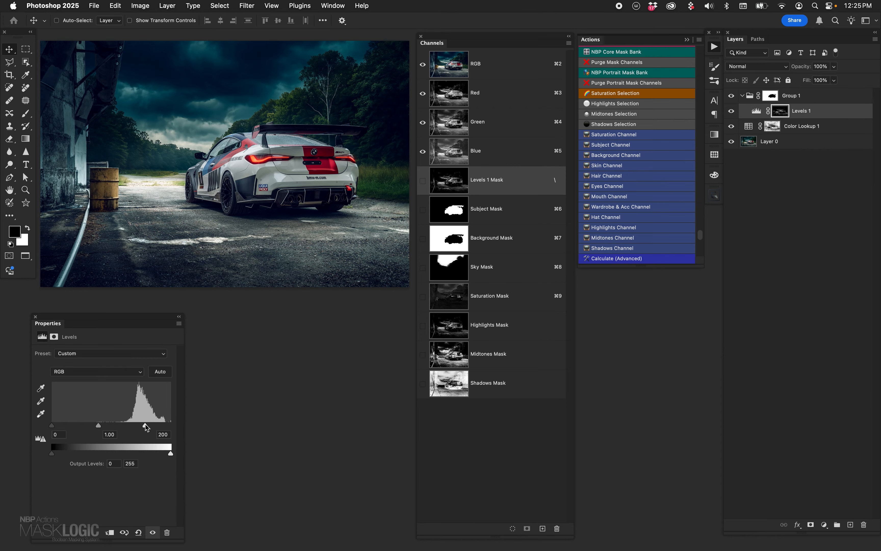
- Compare the photo with and without the adjustments, and delete the Levels group and the Color Lookup layer
{"action": "left_click", "coordinate": [732, 110]}
{"action": "left_click", "coordinate": [731, 110]}
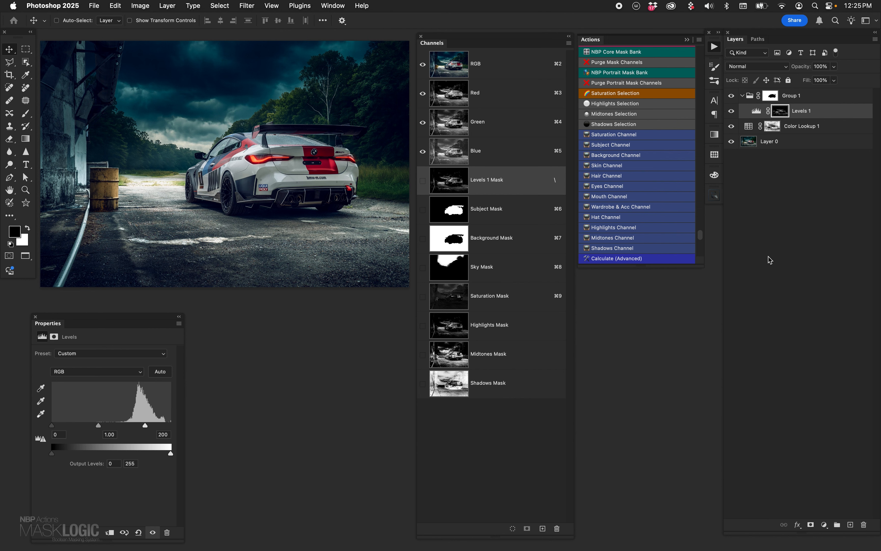
{"action": "left_click", "coordinate": [732, 143], "text": "alt"}
{"action": "left_click", "coordinate": [731, 142], "text": "alt"}
{"action": "left_click", "coordinate": [788, 99]}
{"action": "key", "text": "BackSpace"}
{"action": "key", "text": "BackSpace"}
{"action": "key", "text": "BackSpace"}
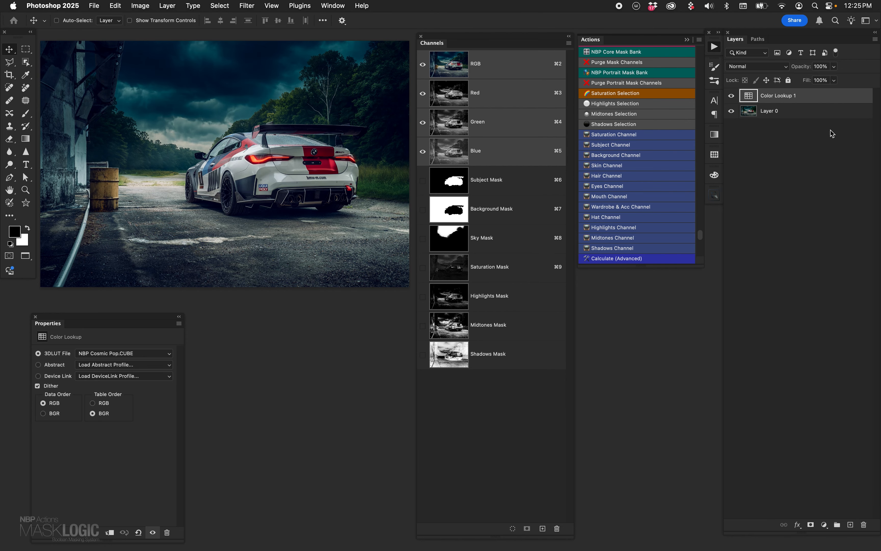
{"action": "key", "text": "BackSpace"}
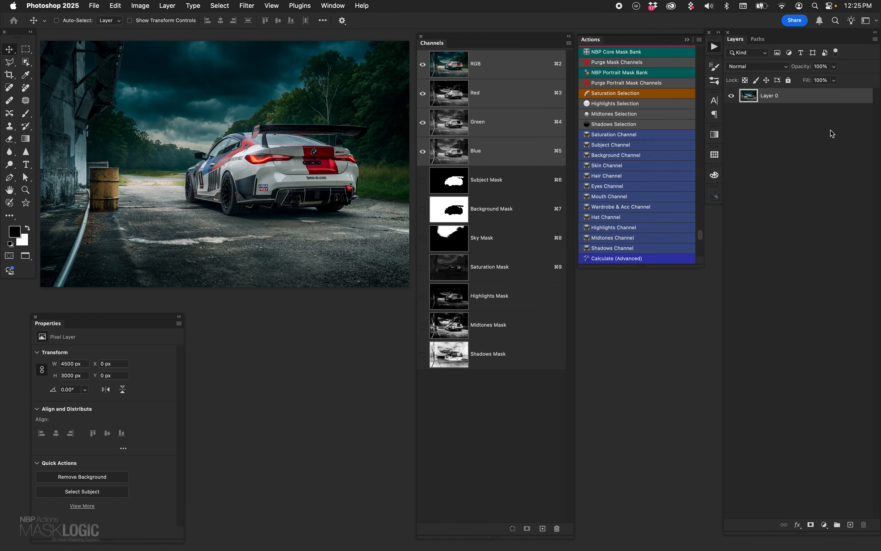
- Load the Sky Mask as a selection on the Subject Mask channel, fill it with white, and deselect
{"action": "left_click", "coordinate": [452, 187]}
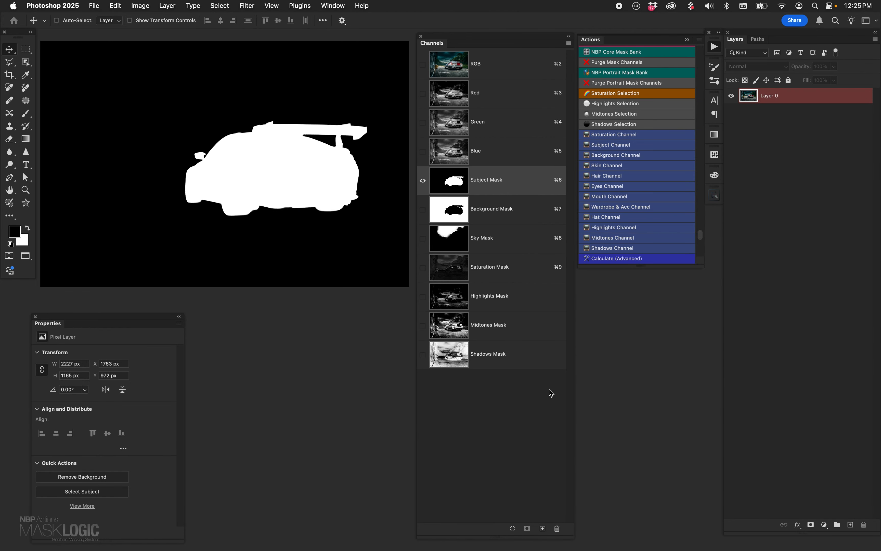
{"action": "left_click", "coordinate": [459, 242], "text": "super"}
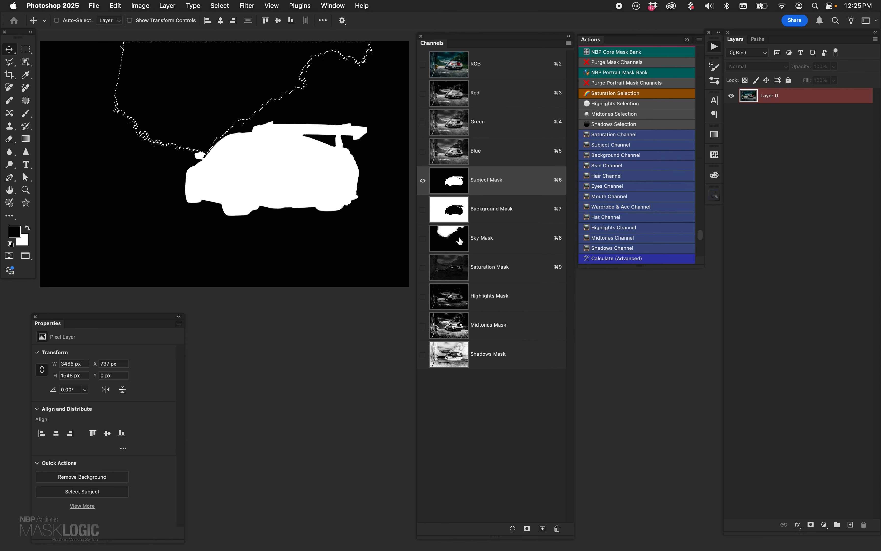
{"action": "key", "text": "x"}
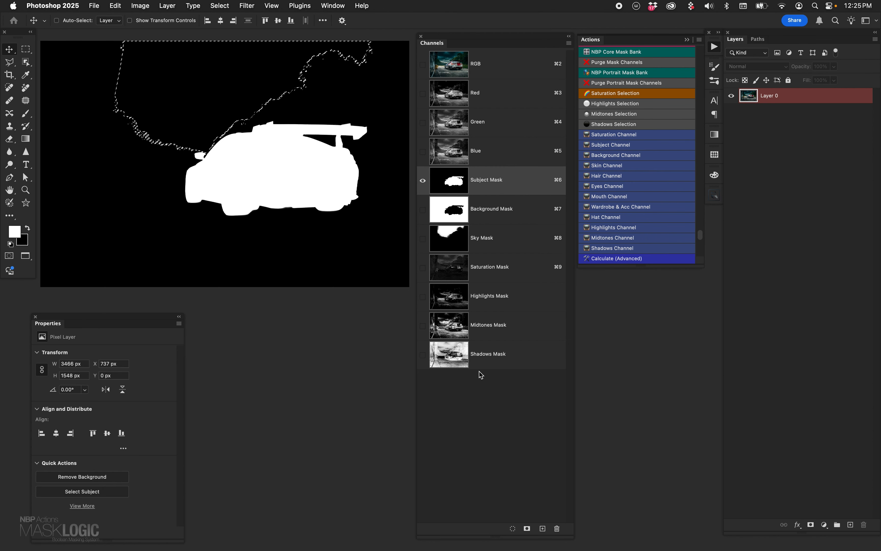
{"action": "key", "text": "alt+BackSpace"}
{"action": "key", "text": "super+d"}
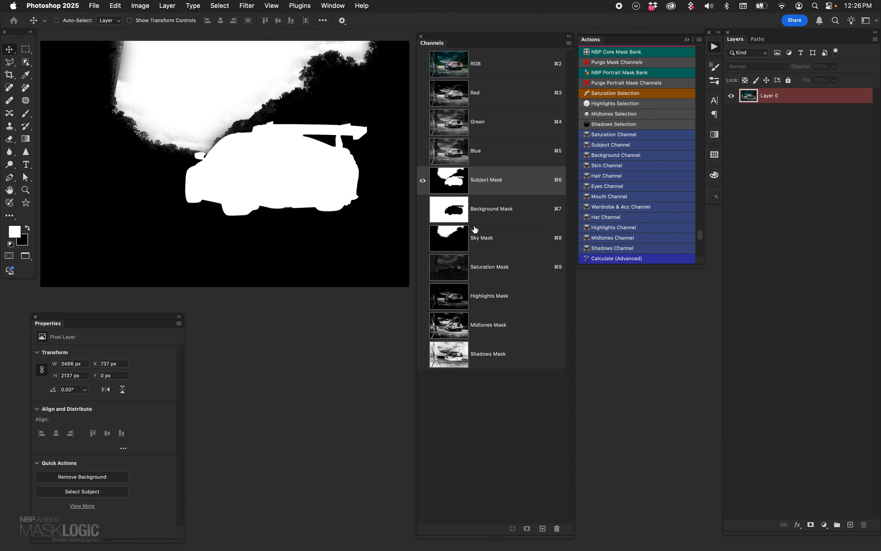
- Undo the white sky fill on the Subject Mask channel, and clear the selection
{"action": "key", "text": "super"}
{"action": "left_click", "coordinate": [475, 229], "text": "super"}
{"action": "key", "text": "super+BackSpace"}
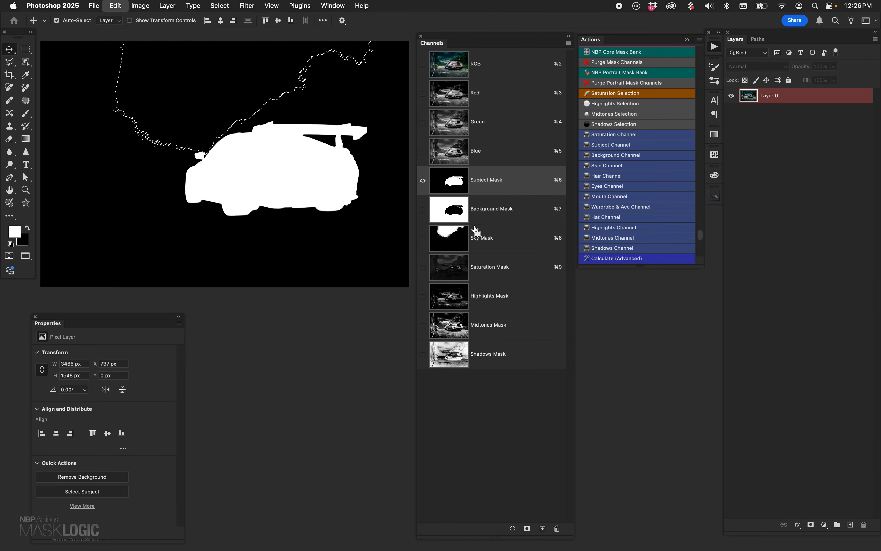
{"action": "key", "text": "super+d"}
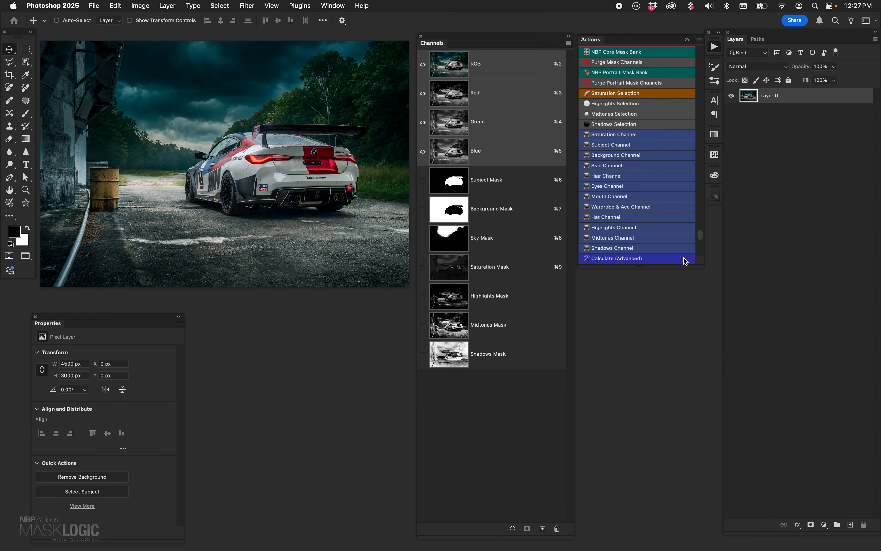
- Run the Calculate (Advanced) action and set the Source 1 channel to Subject Mask, with both source layers on Merged
{"action": "left_click", "coordinate": [140, 6]}
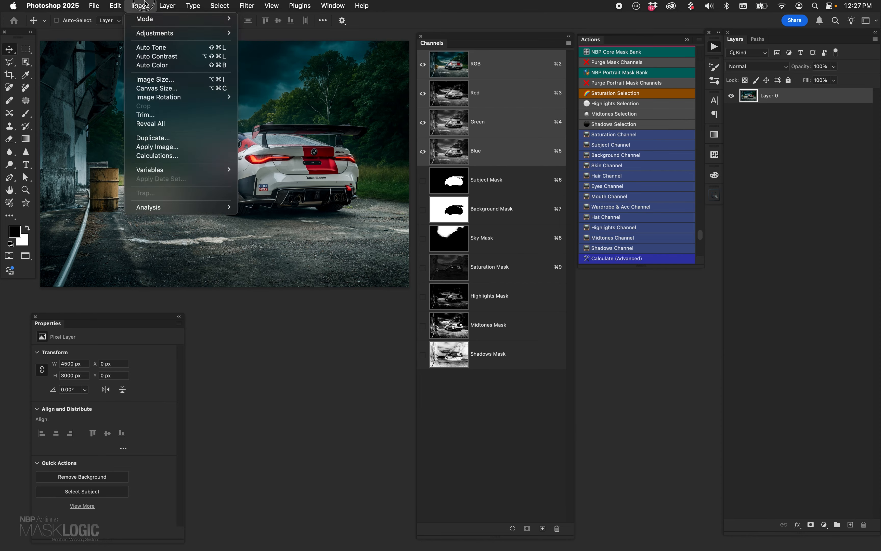
{"action": "left_click", "coordinate": [267, 381]}
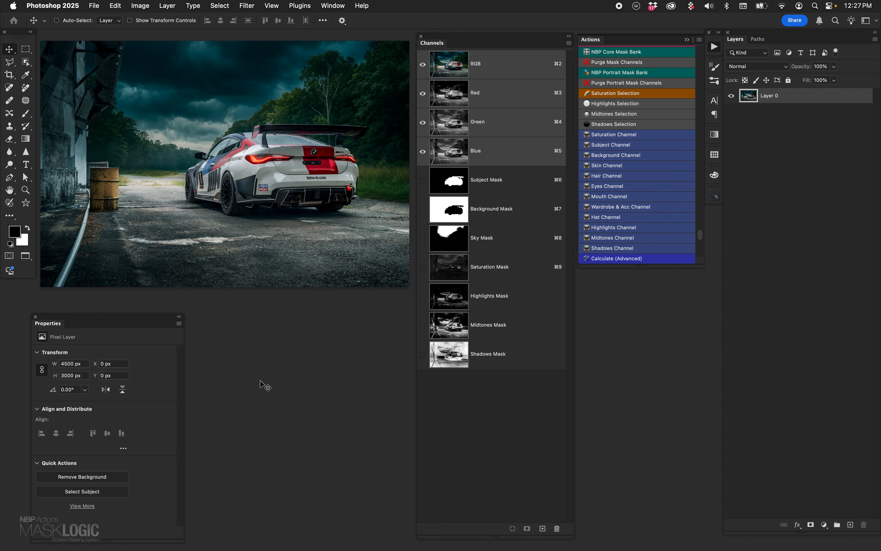
{"action": "left_click", "coordinate": [619, 258]}
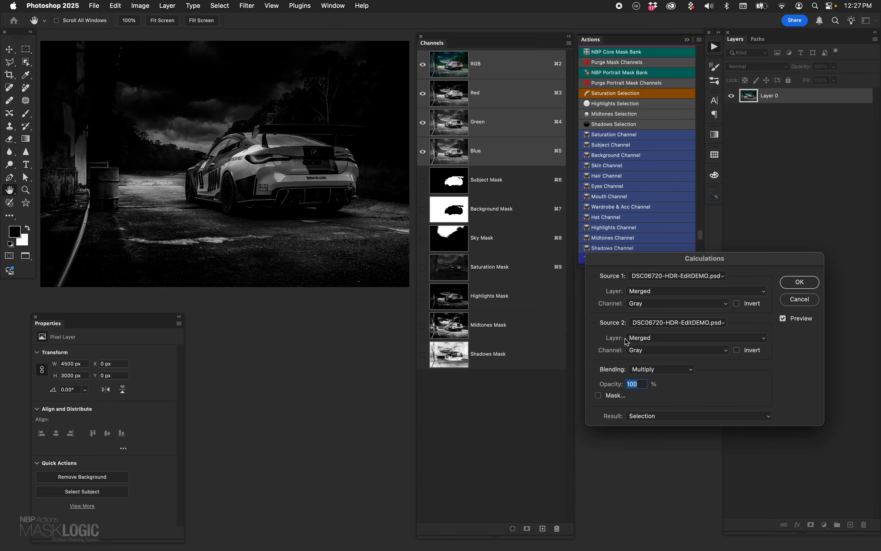
{"action": "left_click", "coordinate": [641, 291]}
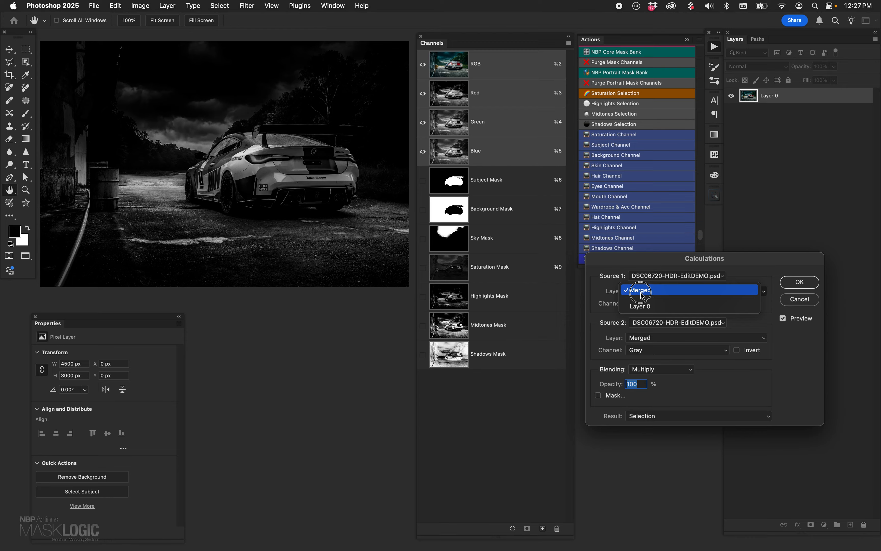
{"action": "left_click", "coordinate": [604, 290]}
{"action": "left_click", "coordinate": [643, 339]}
{"action": "left_click", "coordinate": [605, 331]}
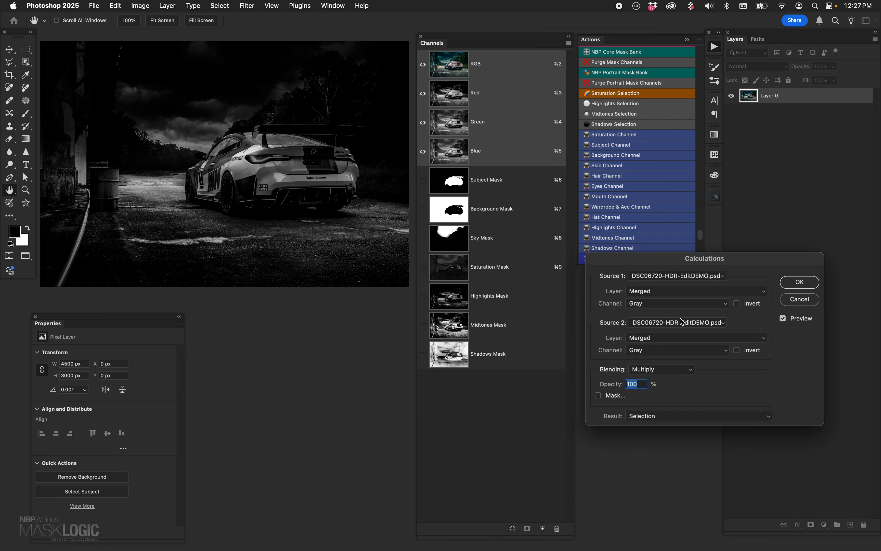
{"action": "left_click", "coordinate": [653, 305]}
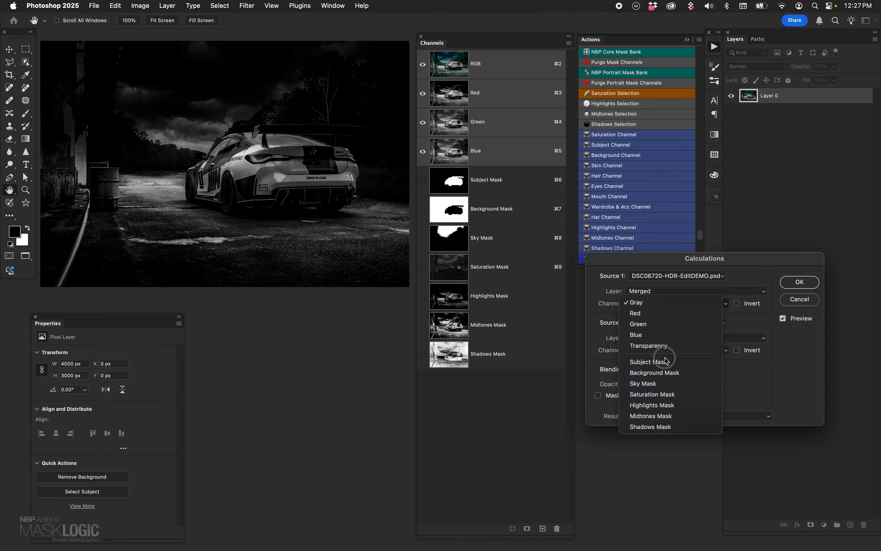
{"action": "left_click", "coordinate": [656, 362]}
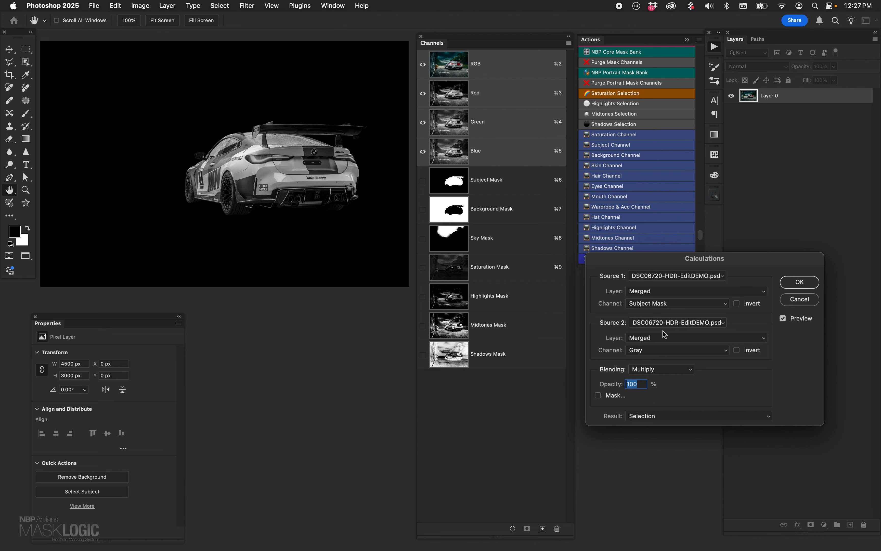
- Review the blending and Source 2 layer options, and set the Source 2 channel to Saturation Mask with Multiply blending
{"action": "left_click", "coordinate": [648, 351]}
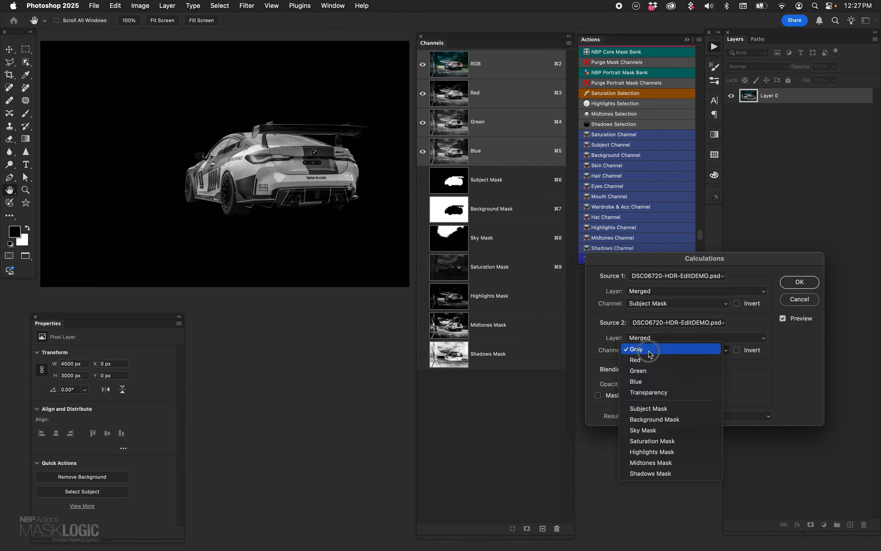
{"action": "left_click", "coordinate": [596, 334]}
{"action": "left_click", "coordinate": [653, 370]}
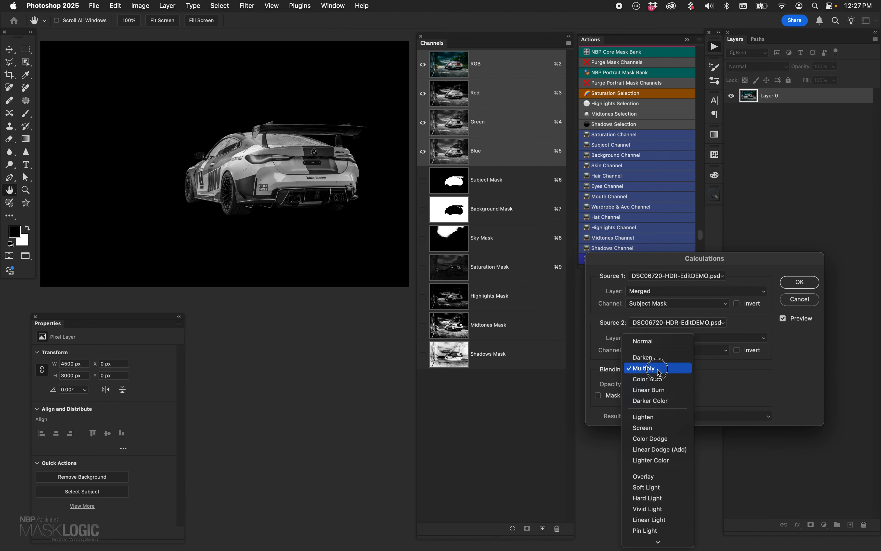
{"action": "left_click", "coordinate": [735, 396]}
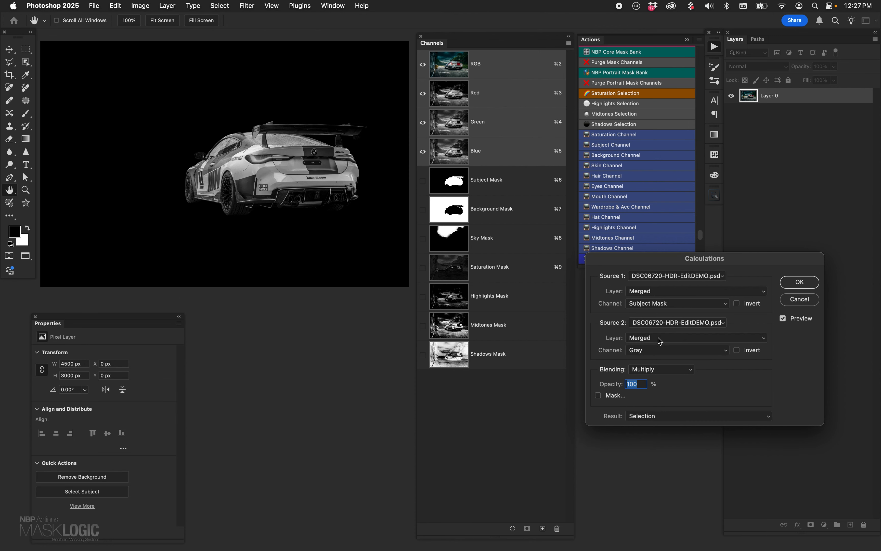
{"action": "left_click", "coordinate": [652, 338]}
{"action": "left_click", "coordinate": [658, 339]}
{"action": "left_click", "coordinate": [656, 351]}
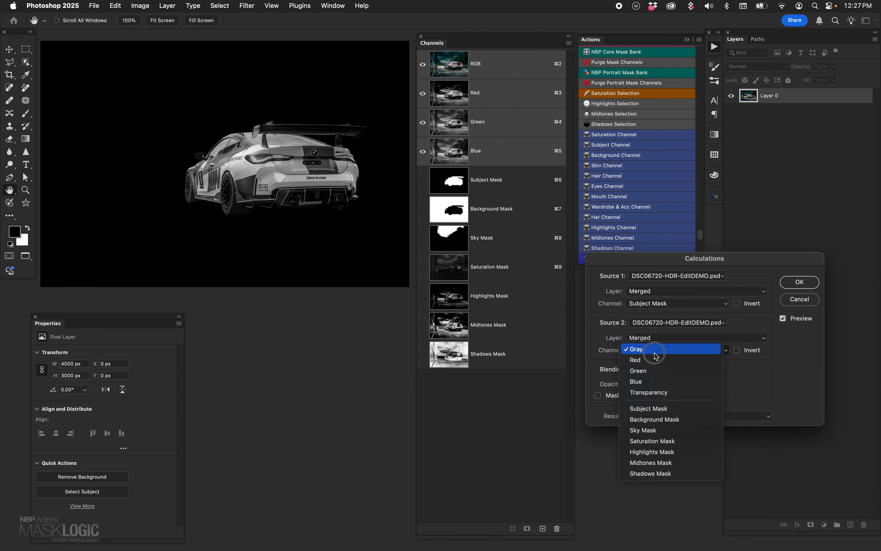
{"action": "left_click", "coordinate": [692, 440]}
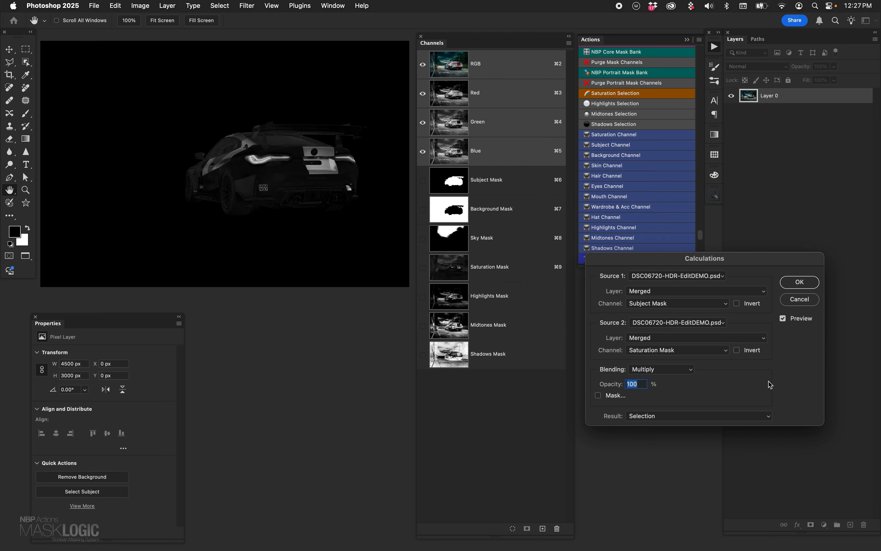
- Preview the Subject Mask multiplied with the Highlights Mask, Midtones Mask and Shadows Mask in turn as the Source 2 channel
{"action": "left_click", "coordinate": [701, 350]}
{"action": "left_click", "coordinate": [702, 360]}
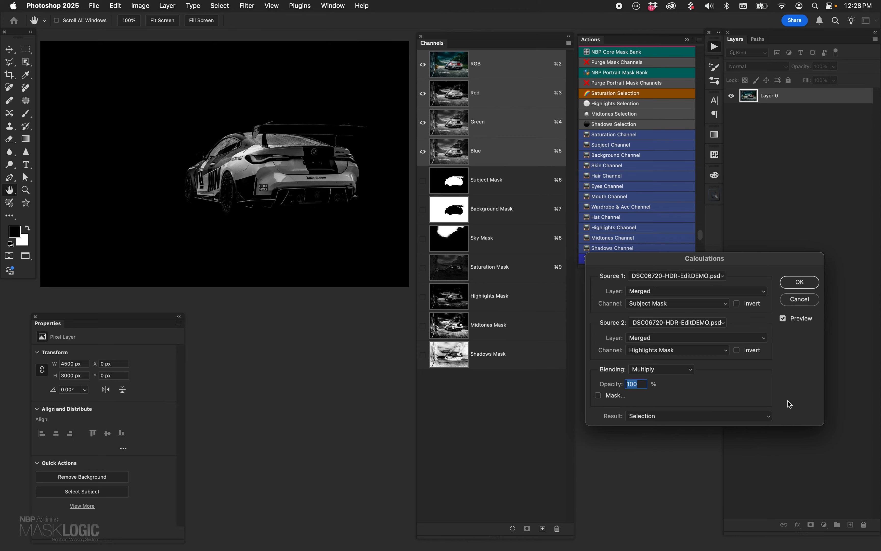
{"action": "left_click", "coordinate": [682, 350]}
{"action": "left_click", "coordinate": [691, 361]}
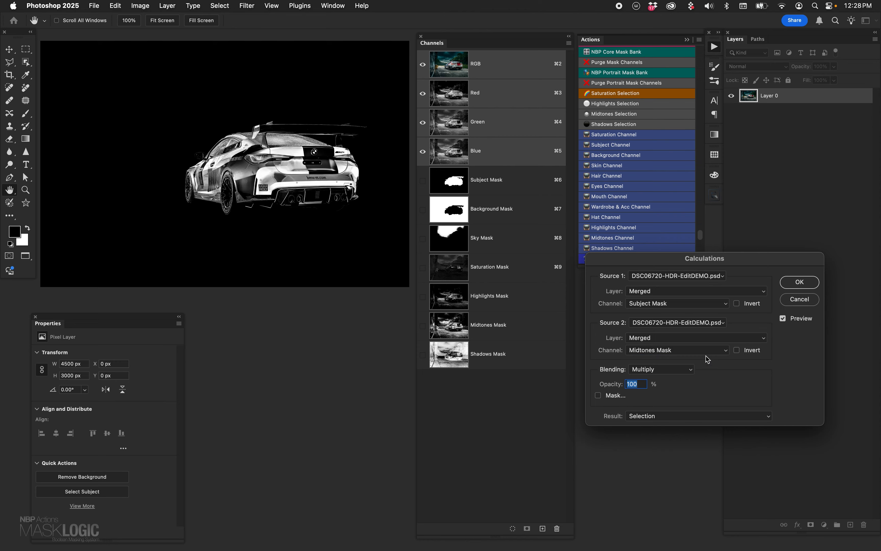
{"action": "left_click", "coordinate": [692, 350]}
{"action": "left_click", "coordinate": [691, 360]}
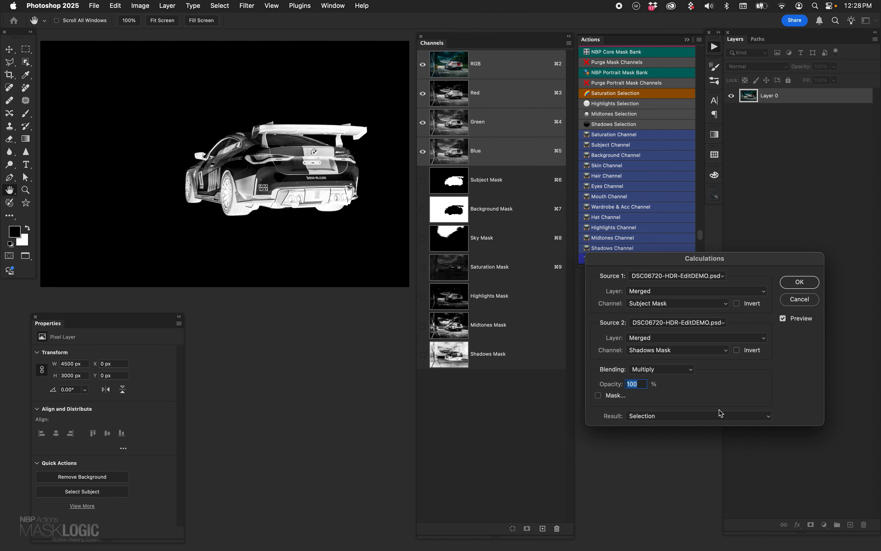
- Set the Source 1 channel to Background Mask and preview it against the Midtones, Highlights, Saturation and Sky Masks as Source 2
{"action": "left_click", "coordinate": [664, 307]}
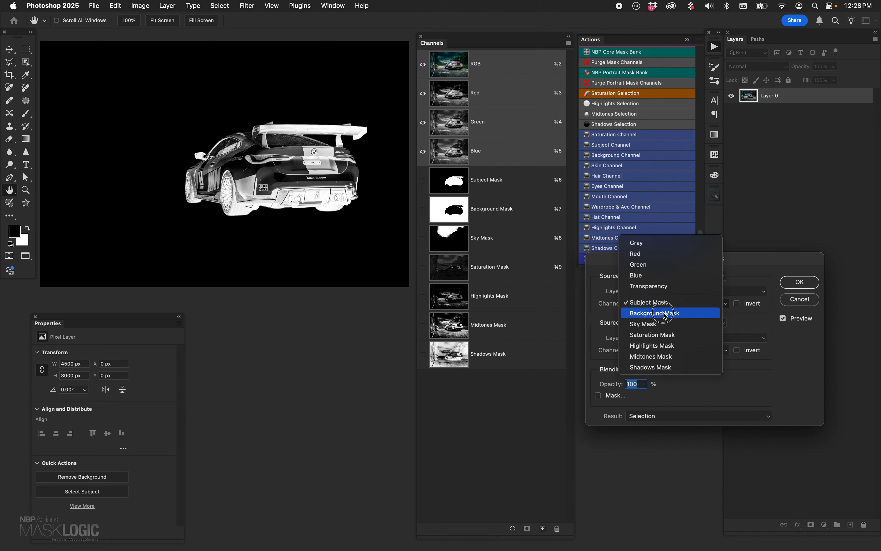
{"action": "left_click", "coordinate": [667, 312]}
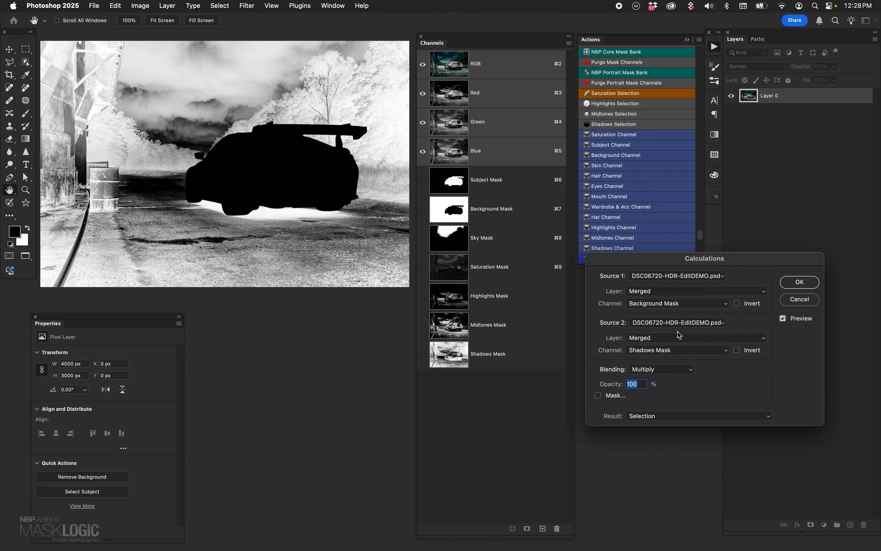
{"action": "left_click", "coordinate": [677, 350]}
{"action": "left_click", "coordinate": [677, 340]}
{"action": "left_click", "coordinate": [684, 350]}
{"action": "left_click", "coordinate": [670, 339]}
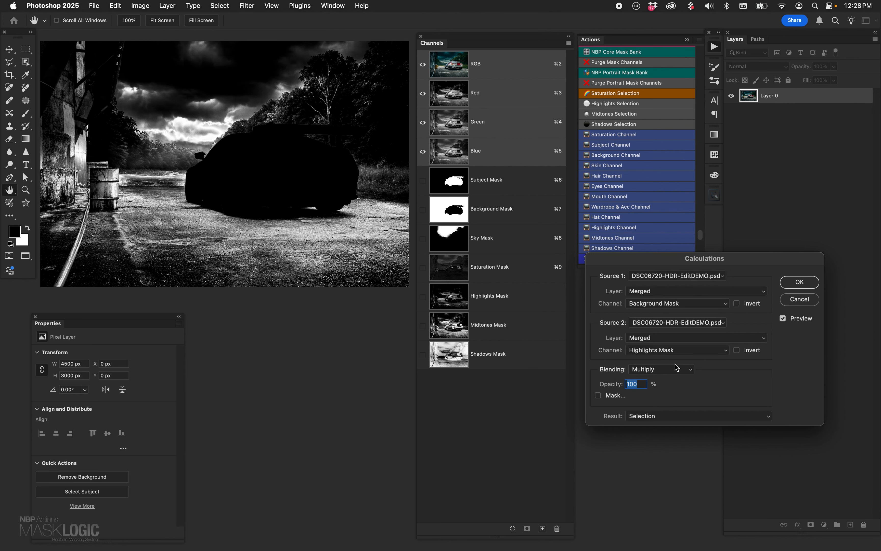
{"action": "left_click", "coordinate": [677, 350]}
{"action": "left_click", "coordinate": [677, 339]}
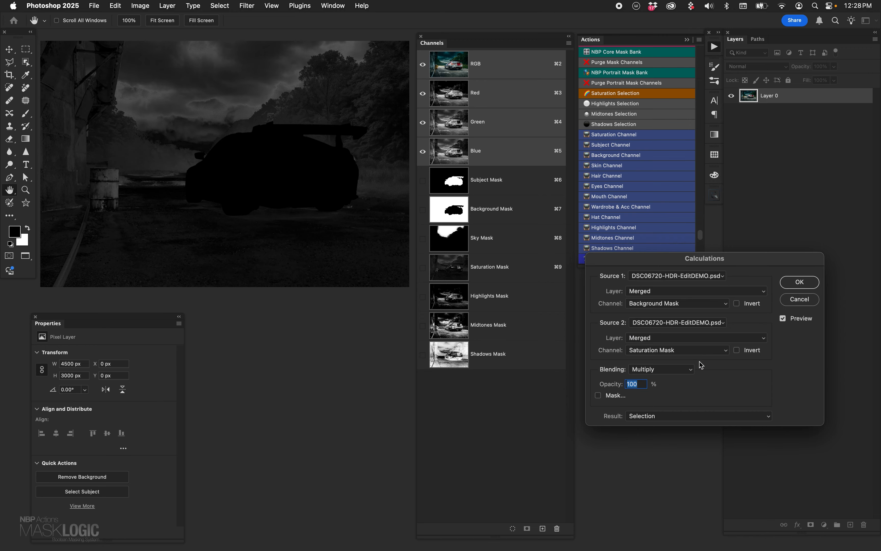
{"action": "left_click", "coordinate": [666, 350]}
{"action": "left_click", "coordinate": [670, 339]}
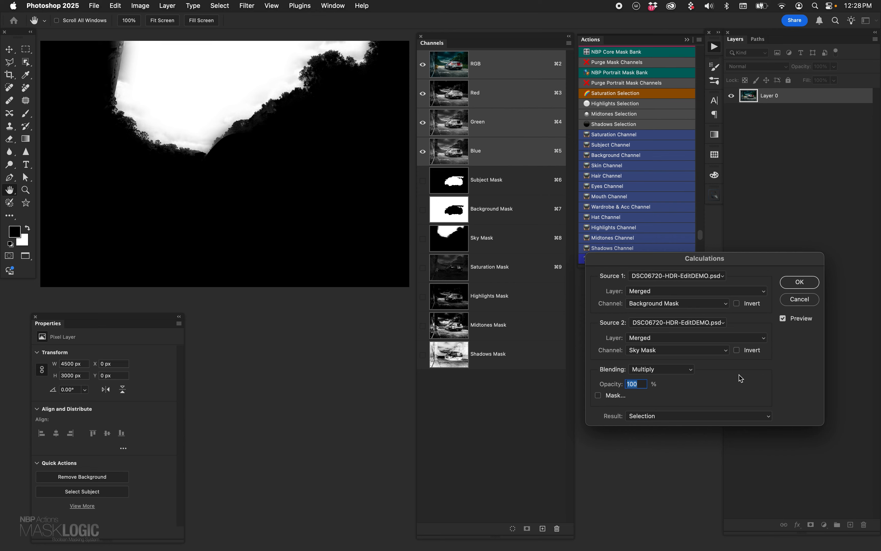
- Set the Source 1 channel to Sky Mask and the Source 2 channel to Saturation Mask in the calculation
{"action": "left_click", "coordinate": [674, 305]}
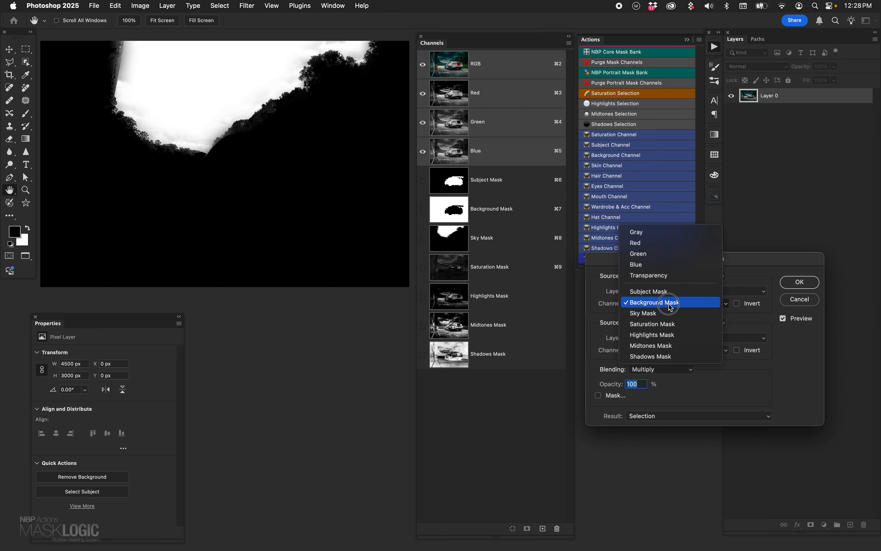
{"action": "left_click", "coordinate": [670, 313]}
{"action": "left_click", "coordinate": [671, 350]}
{"action": "left_click", "coordinate": [674, 360]}
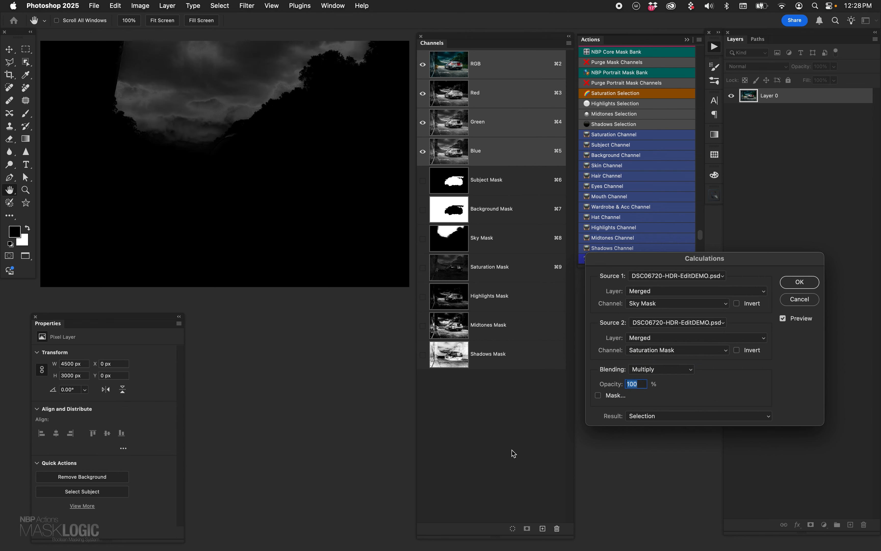
- Keep the calculation's result as Selection, recheck both source channels, and apply it to load the combined sky and saturation selection
{"action": "left_click", "coordinate": [656, 415]}
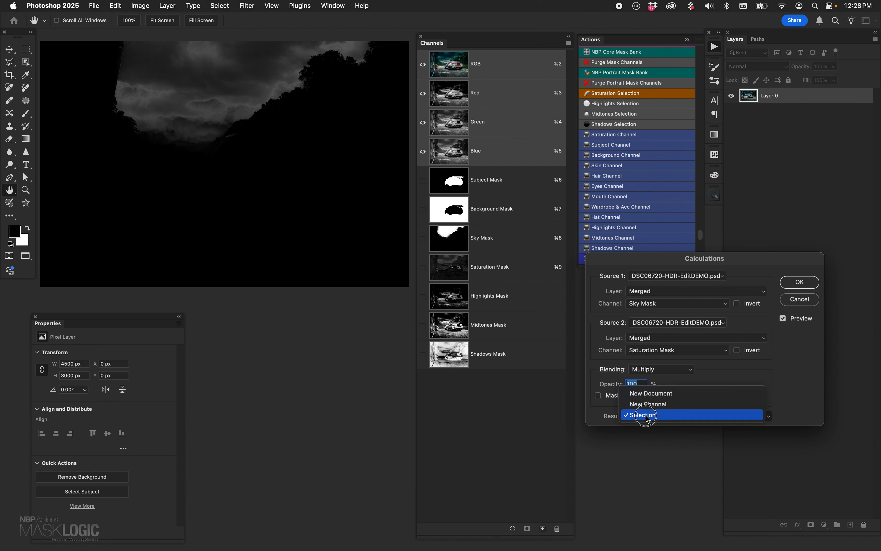
{"action": "left_click", "coordinate": [660, 420]}
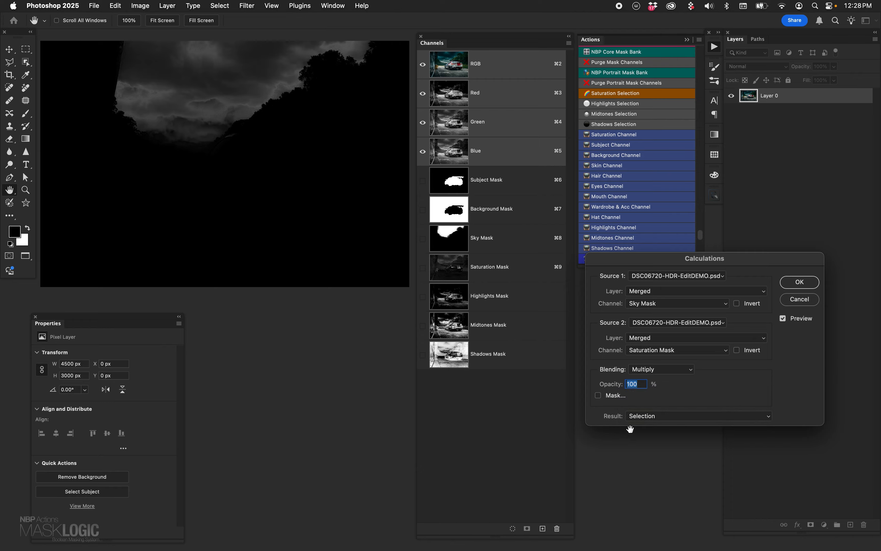
{"action": "left_click", "coordinate": [651, 307]}
{"action": "left_click", "coordinate": [652, 303]}
{"action": "left_click", "coordinate": [655, 351]}
{"action": "left_click", "coordinate": [654, 353]}
{"action": "left_click", "coordinate": [800, 282]}
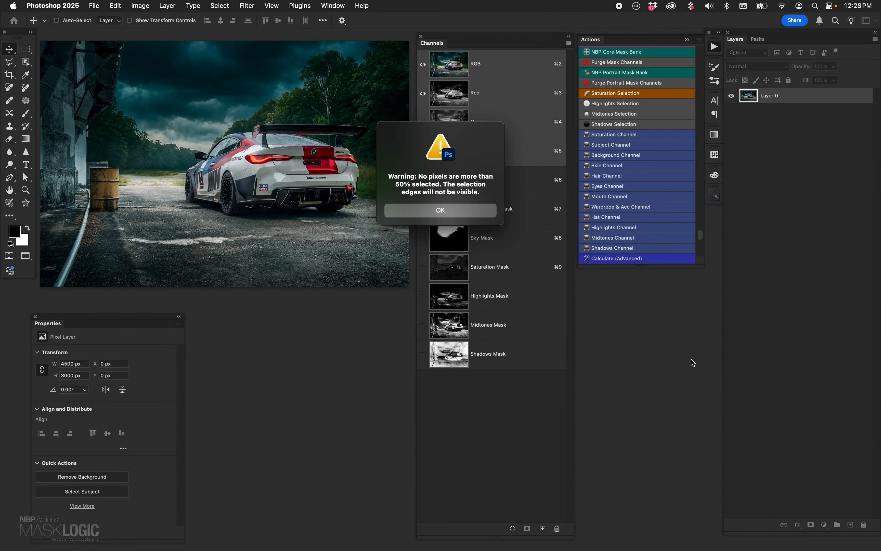
{"action": "left_click", "coordinate": [462, 207]}
- Add a Vibrance adjustment layer from the selection, check its mask, and set both Vibrance and Saturation to +100
{"action": "left_click", "coordinate": [824, 525]}
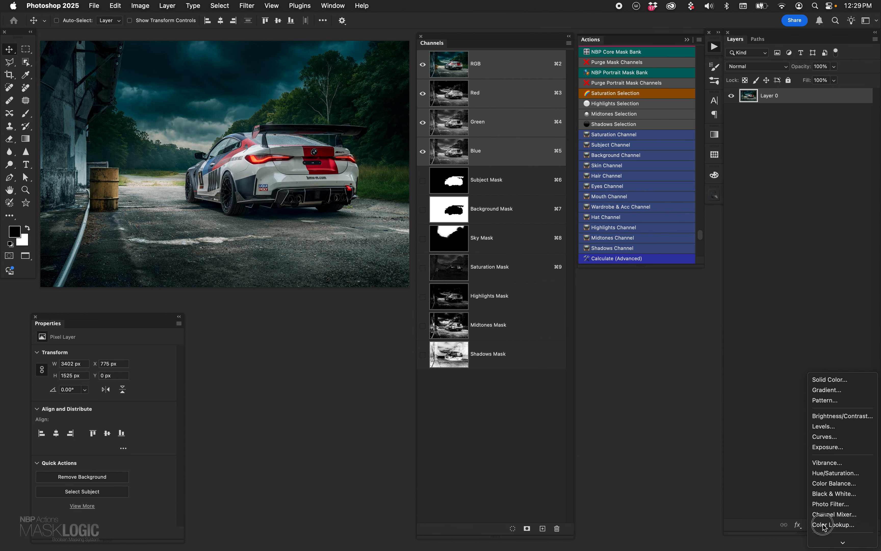
{"action": "left_click", "coordinate": [831, 463]}
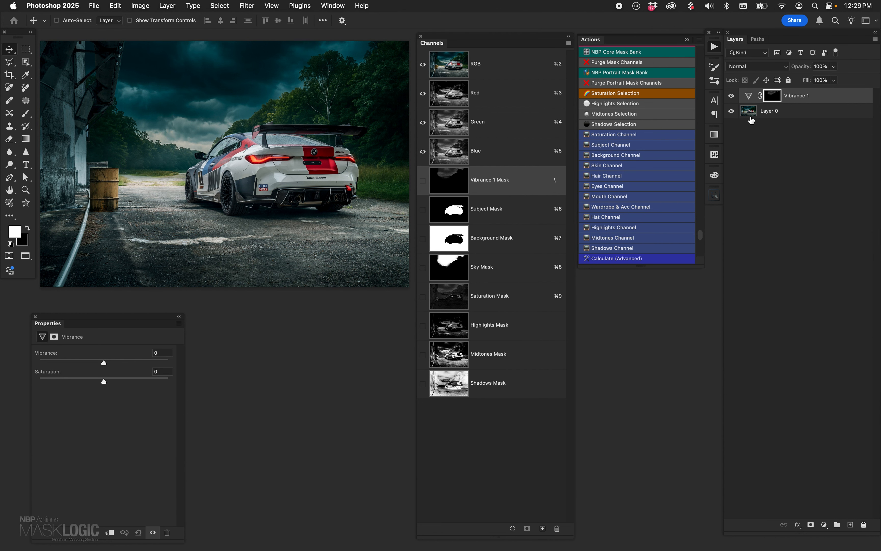
{"action": "left_click", "coordinate": [773, 96]}
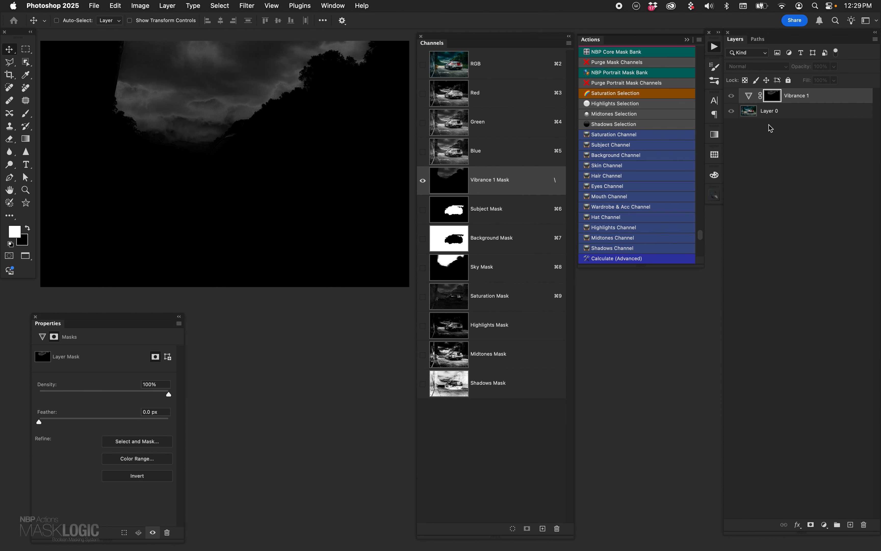
{"action": "left_click", "coordinate": [749, 96]}
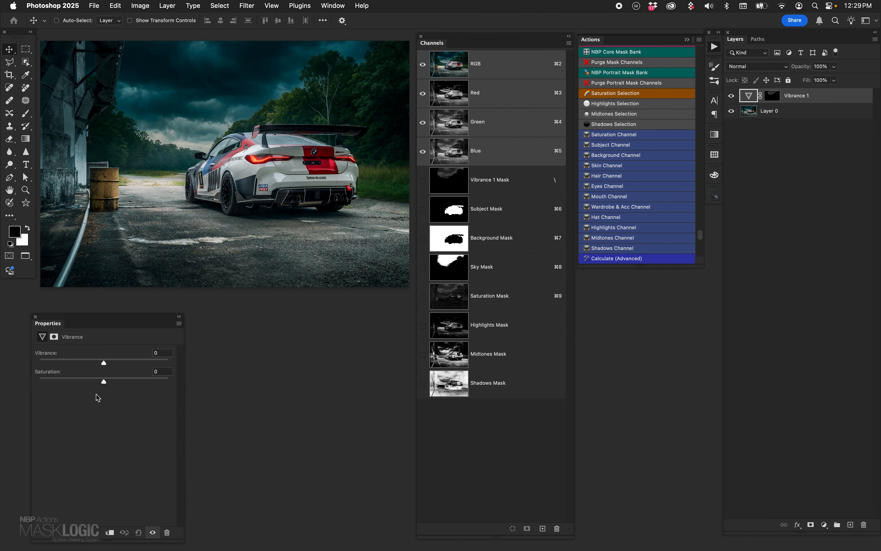
{"action": "left_click_drag", "start_coordinate": [104, 382], "coordinate": [171, 377]}
{"action": "left_click_drag", "start_coordinate": [104, 363], "coordinate": [174, 361]}
- Compare the photo with and without the Vibrance adjustment, and delete the Vibrance layer
{"action": "left_click", "coordinate": [732, 96]}
{"action": "left_click", "coordinate": [732, 98]}
{"action": "left_click", "coordinate": [731, 97]}
{"action": "left_click", "coordinate": [732, 97]}
{"action": "left_click", "coordinate": [732, 97]}
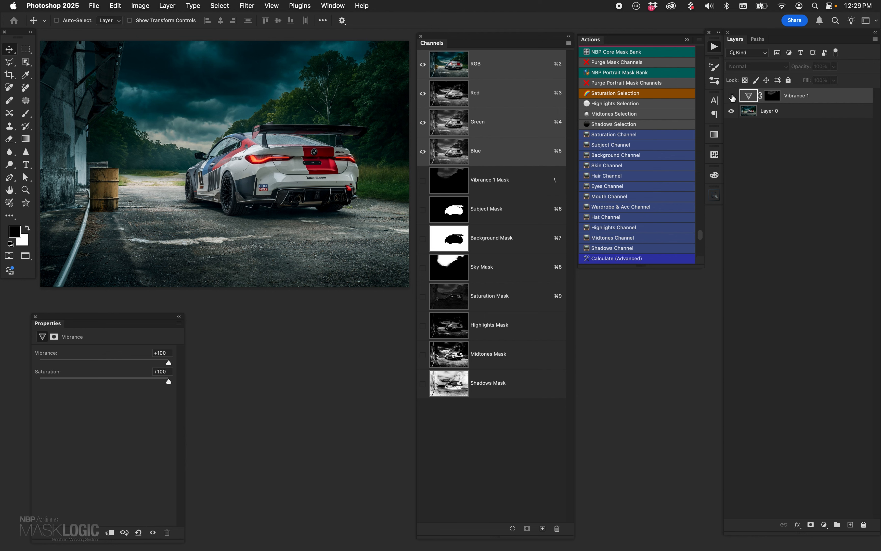
{"action": "left_click", "coordinate": [731, 97]}
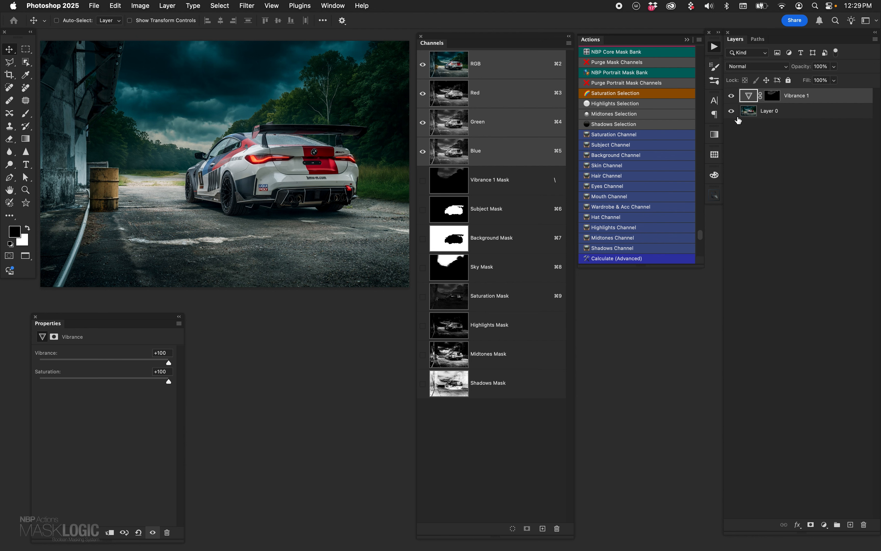
{"action": "left_click_drag", "start_coordinate": [747, 96], "coordinate": [863, 524]}
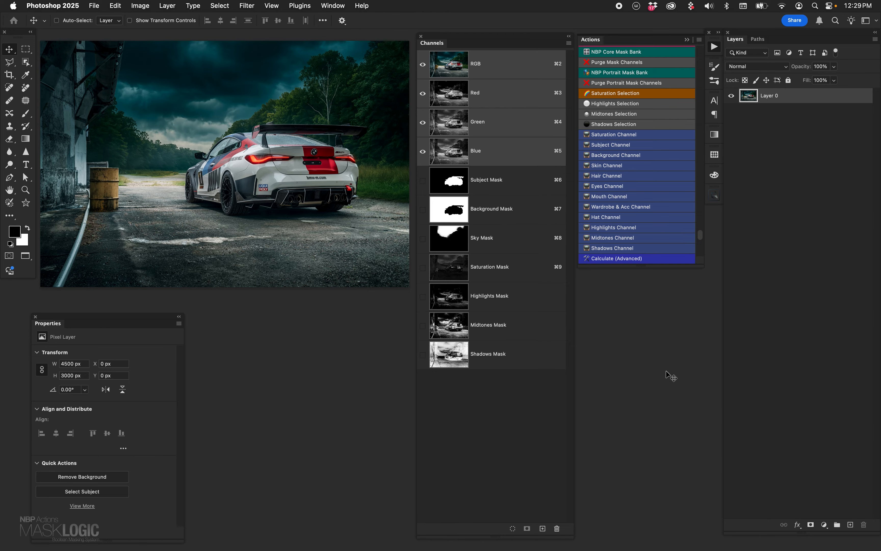
- Calculate the Subject Mask channel multiplied with the Shadows Mask channel and apply the result as a selection
{"action": "left_click", "coordinate": [659, 258]}
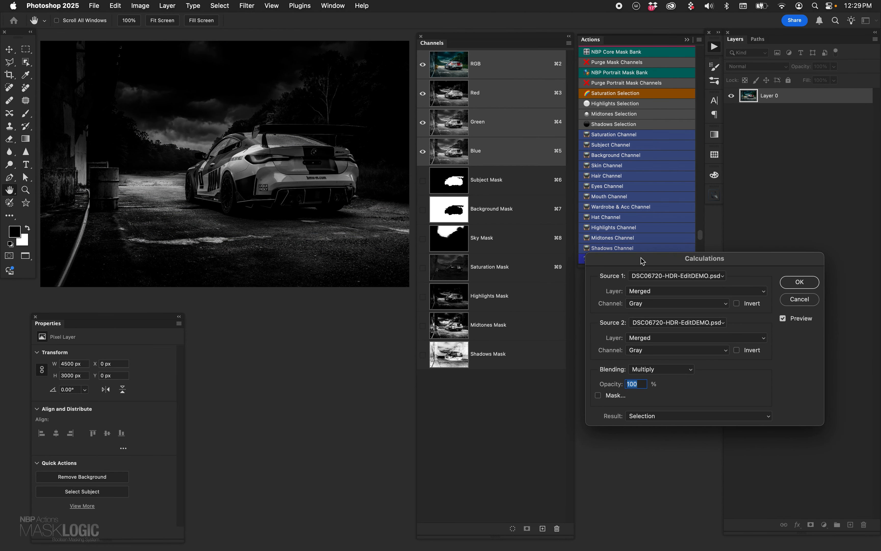
{"action": "left_click", "coordinate": [662, 303]}
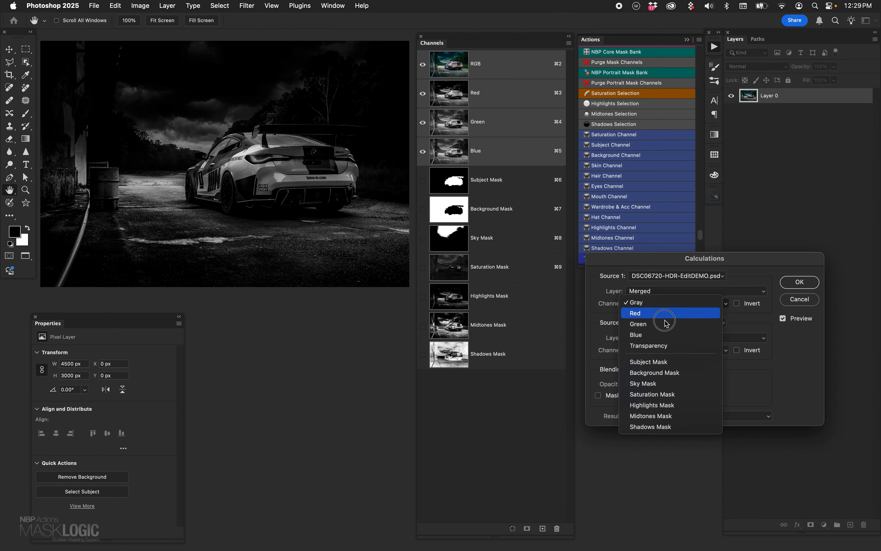
{"action": "left_click", "coordinate": [676, 362]}
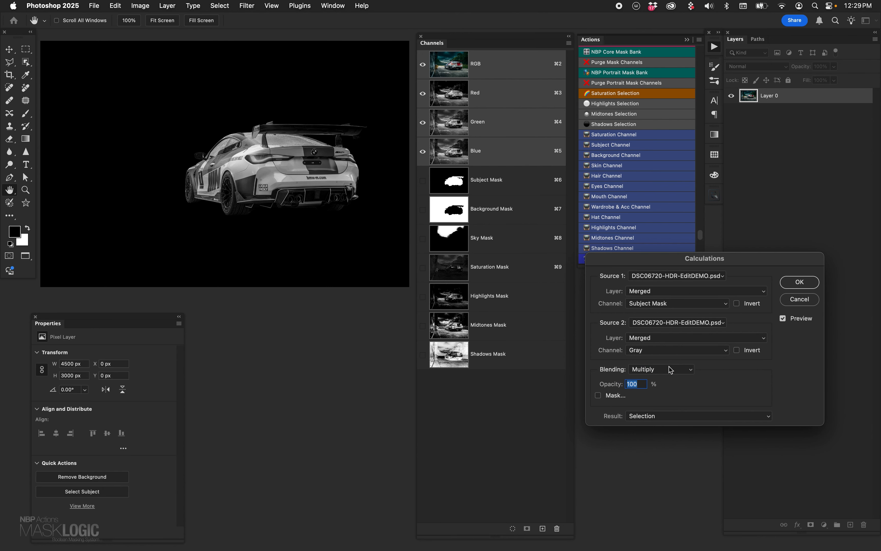
{"action": "left_click", "coordinate": [670, 351]}
{"action": "left_click", "coordinate": [680, 473]}
{"action": "left_click", "coordinate": [800, 282]}
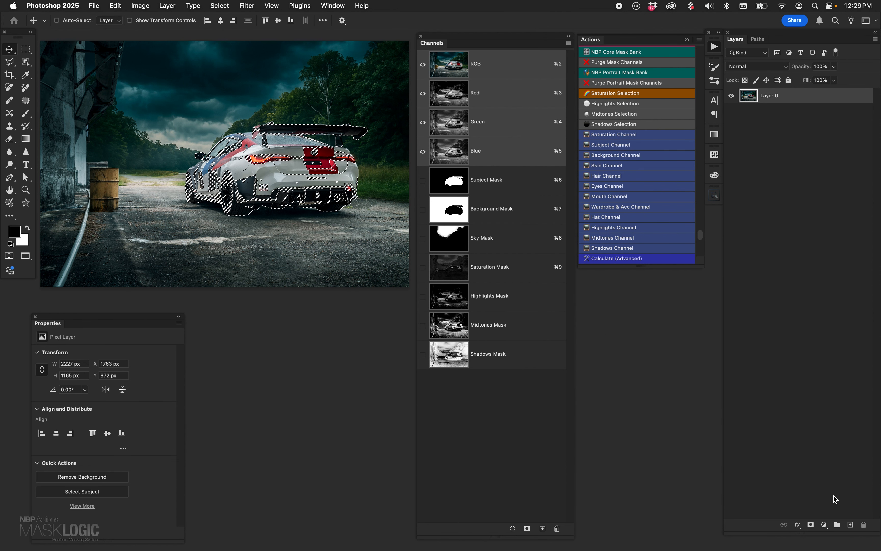
- Add a Curves adjustment layer from the subject-shadows selection, bend its curve, and delete the layer
{"action": "left_click", "coordinate": [824, 525]}
{"action": "left_click", "coordinate": [838, 442]}
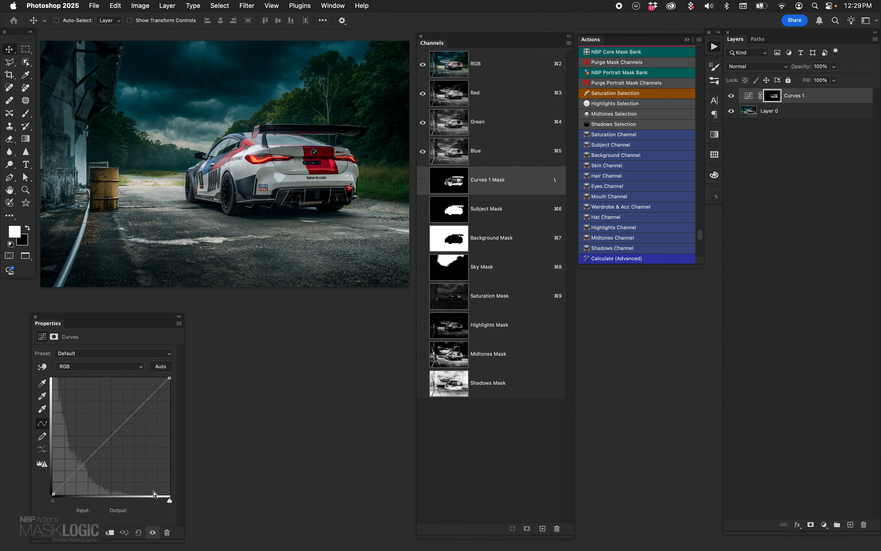
{"action": "mouse_move", "coordinate": [105, 430]}
{"action": "left_mouse_down"}
{"action": "mouse_move", "coordinate": [123, 449]}
{"action": "mouse_move", "coordinate": [93, 424]}
{"action": "left_mouse_up"}
{"action": "left_click_drag", "start_coordinate": [751, 98], "coordinate": [866, 524]}
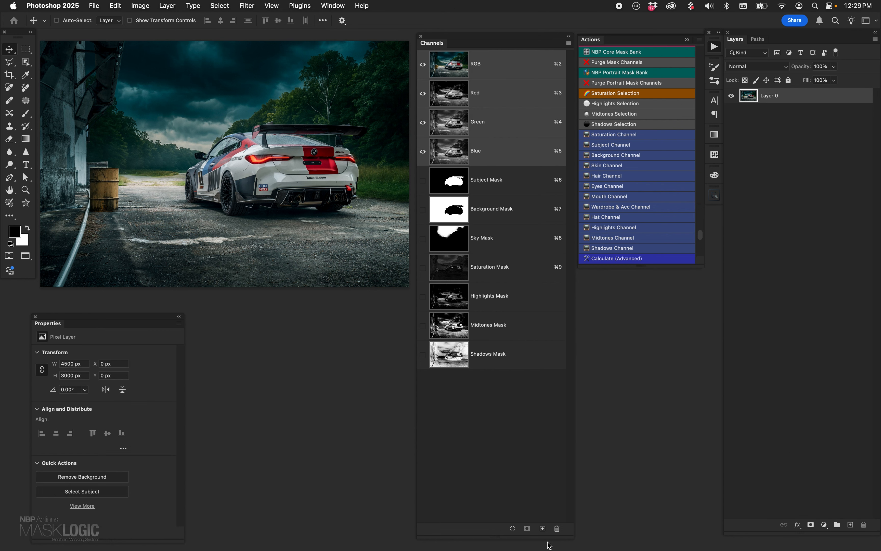
{"action": "left_click", "coordinate": [615, 259]}
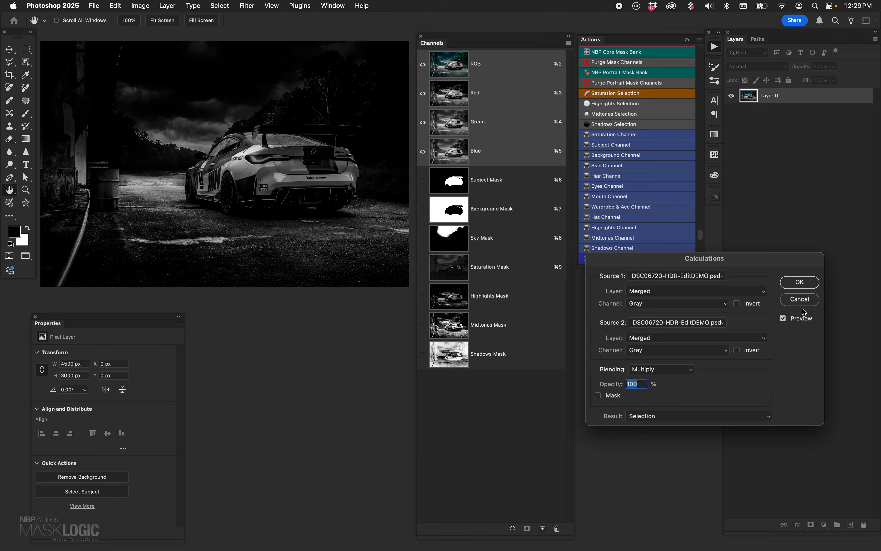
{"action": "left_click", "coordinate": [799, 299]}
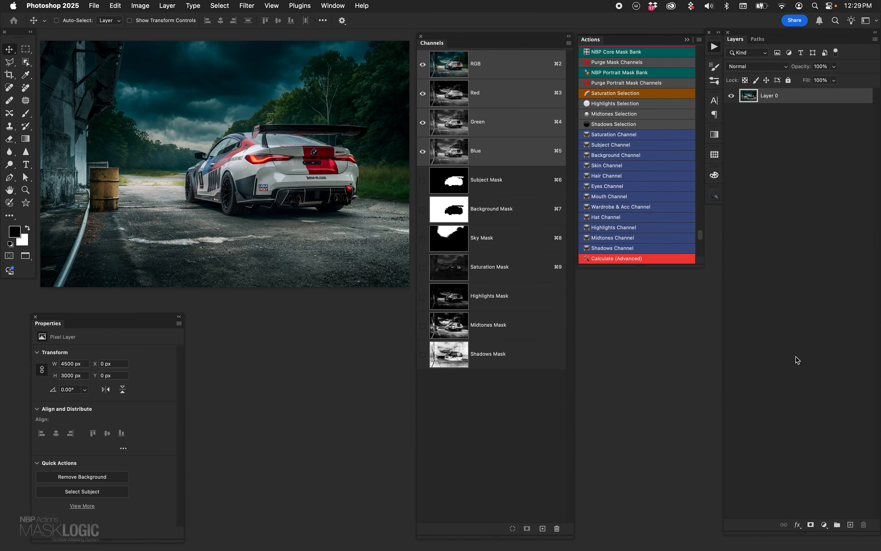
- Load the Sky Mask plus the Saturation Mask as a selection, inspect it as a Vibrance layer's mask, and delete that layer
{"action": "left_click", "coordinate": [451, 241], "text": "super"}
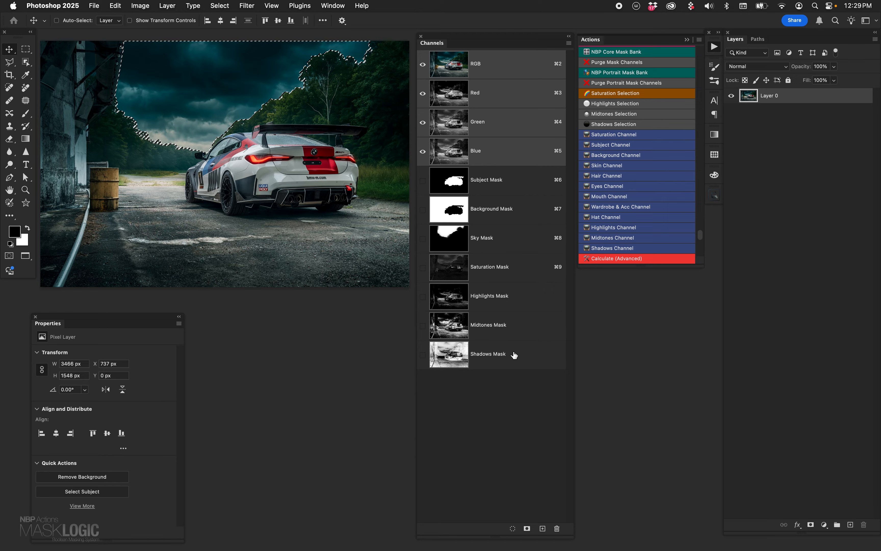
{"action": "left_click", "coordinate": [520, 327], "text": "shift+super"}
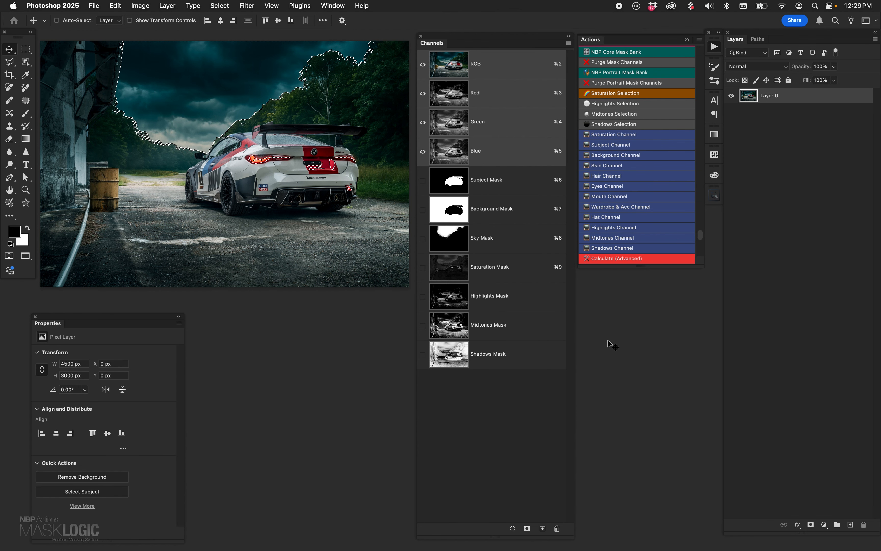
{"action": "left_click", "coordinate": [825, 525]}
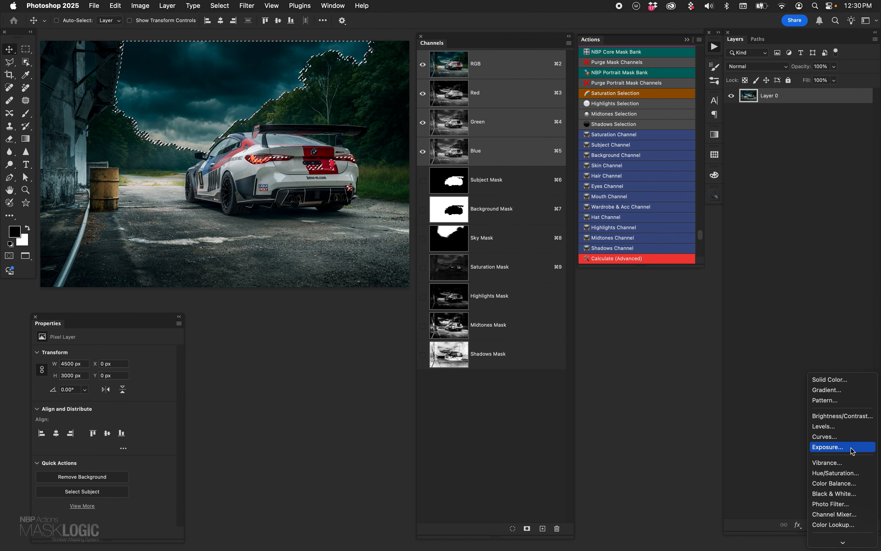
{"action": "left_click", "coordinate": [843, 465]}
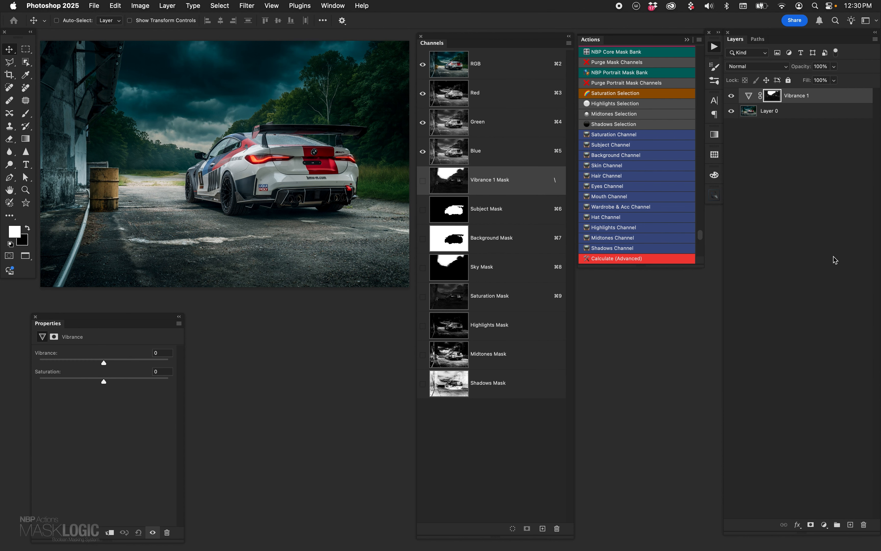
{"action": "left_click", "coordinate": [778, 99], "text": "alt"}
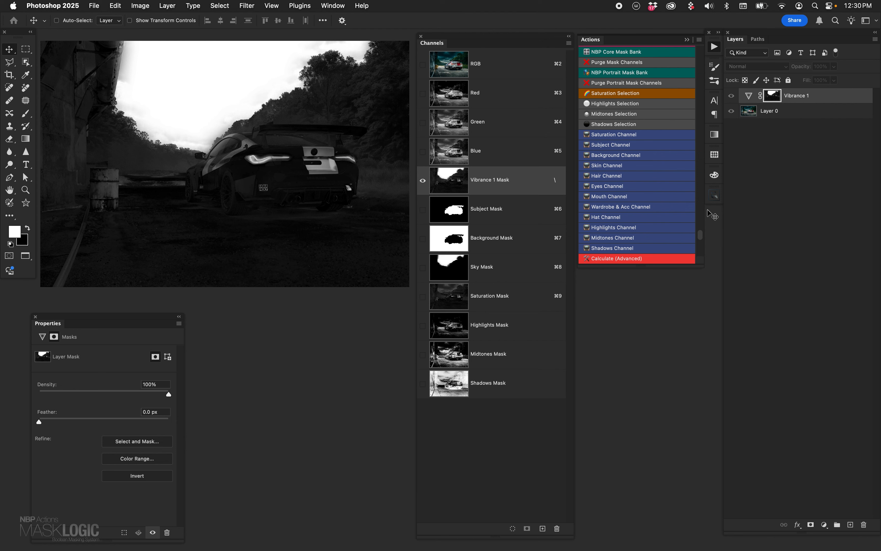
{"action": "left_click_drag", "start_coordinate": [747, 95], "coordinate": [864, 524]}
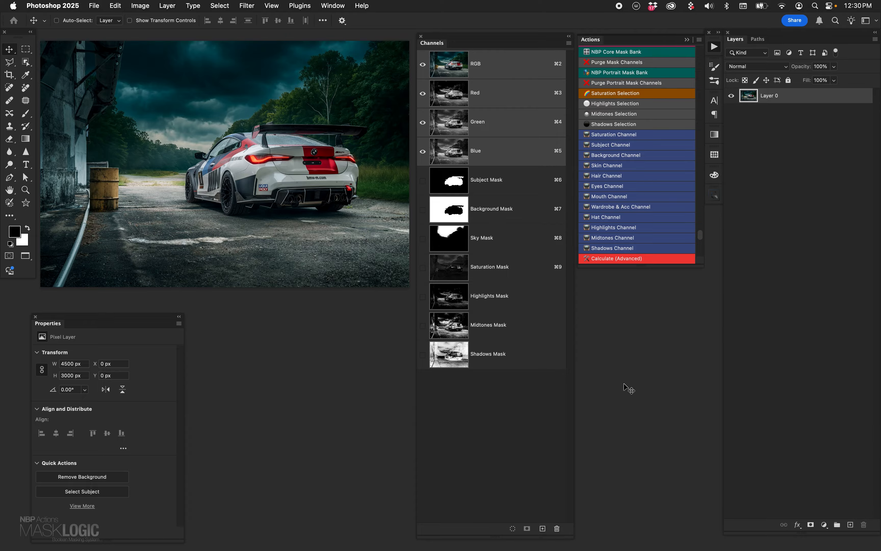
- Load the Background Mask as a selection, subtract the Sky Mask from it, and deselect
{"action": "left_click", "coordinate": [452, 216], "text": "super"}
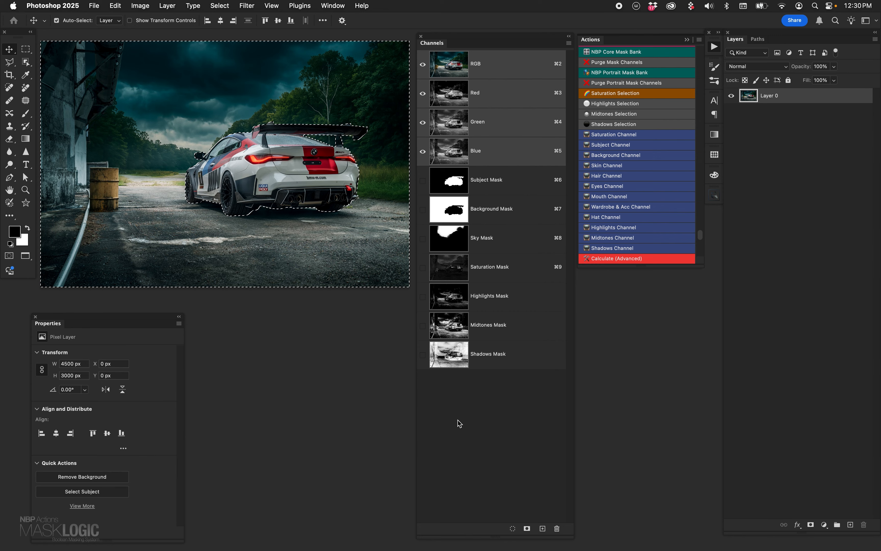
{"action": "left_click", "coordinate": [449, 239], "text": "shift+super"}
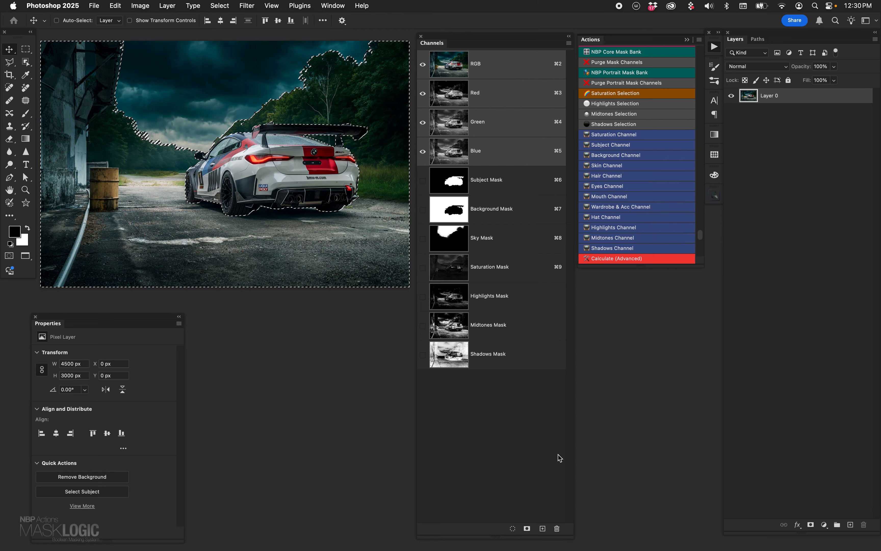
{"action": "key", "text": "super+d"}
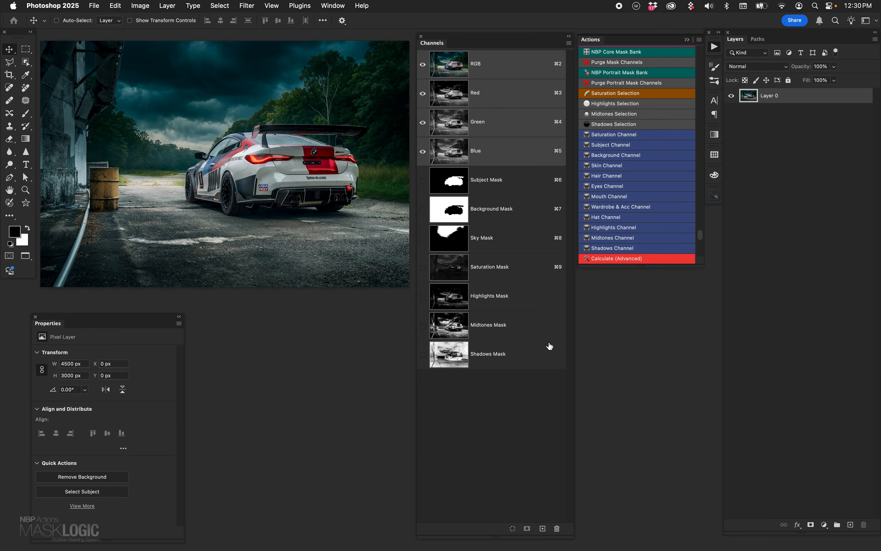
- Load the Subject Mask minus the Shadows Mask as a selection, and add a Curves adjustment layer from it, viewing its mask
{"action": "left_click", "coordinate": [453, 185], "text": "super"}
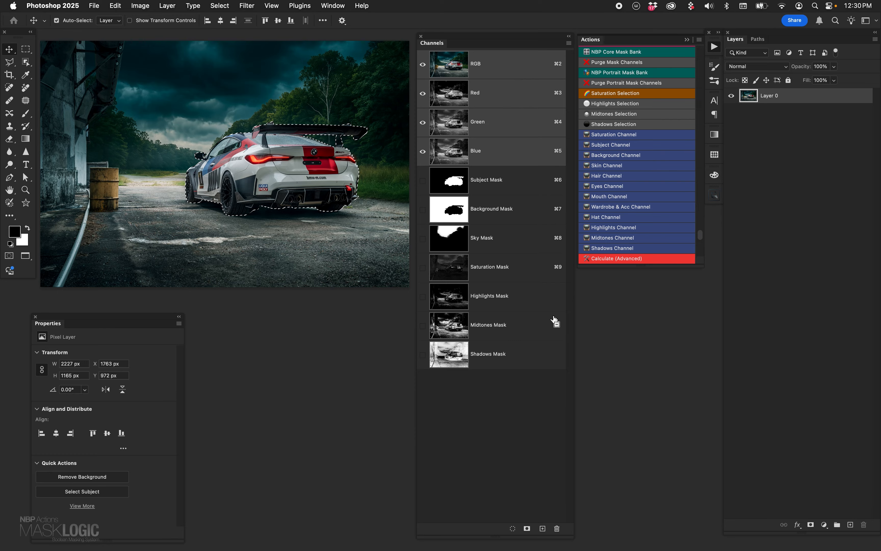
{"action": "left_click", "coordinate": [451, 360], "text": "super"}
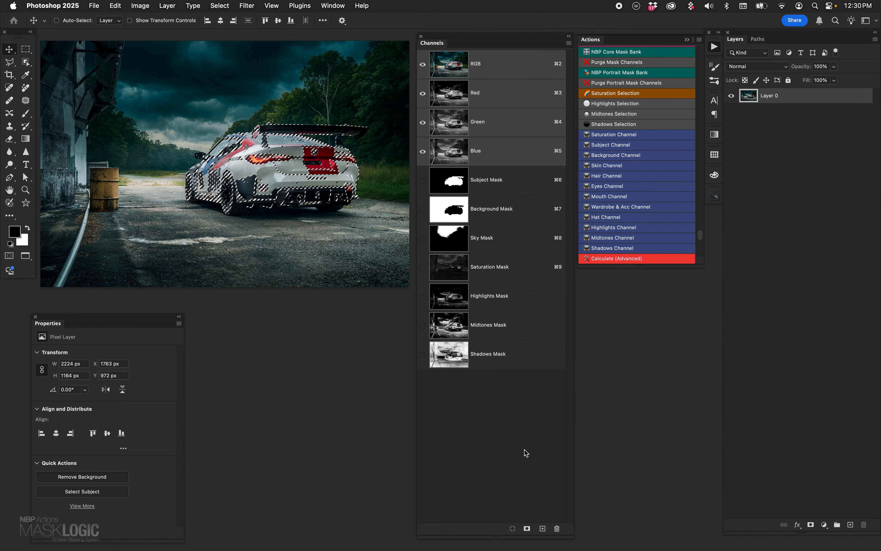
{"action": "left_click", "coordinate": [825, 524]}
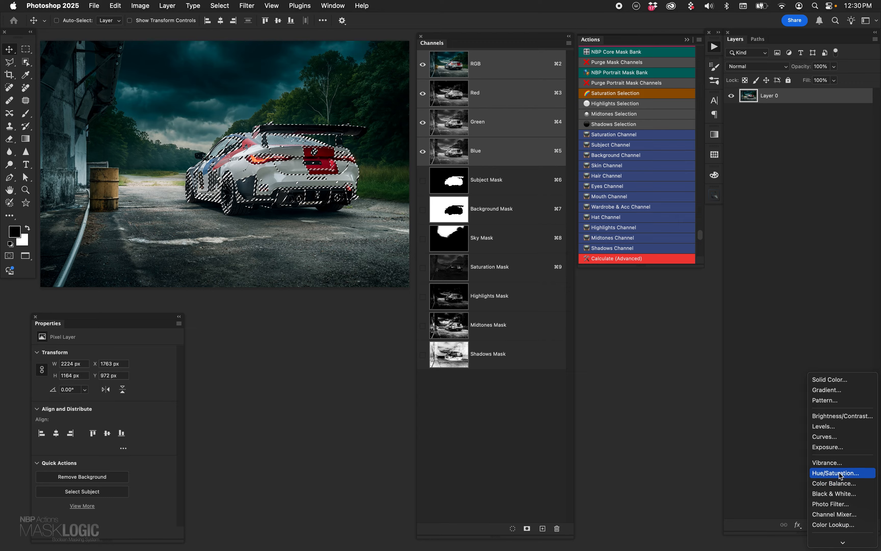
{"action": "left_click", "coordinate": [833, 437]}
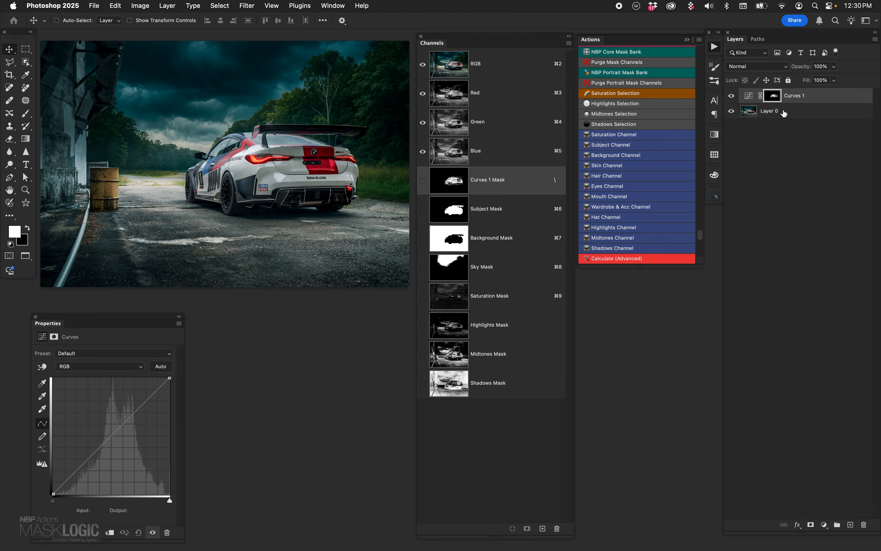
{"action": "left_click", "coordinate": [772, 95], "text": "alt"}
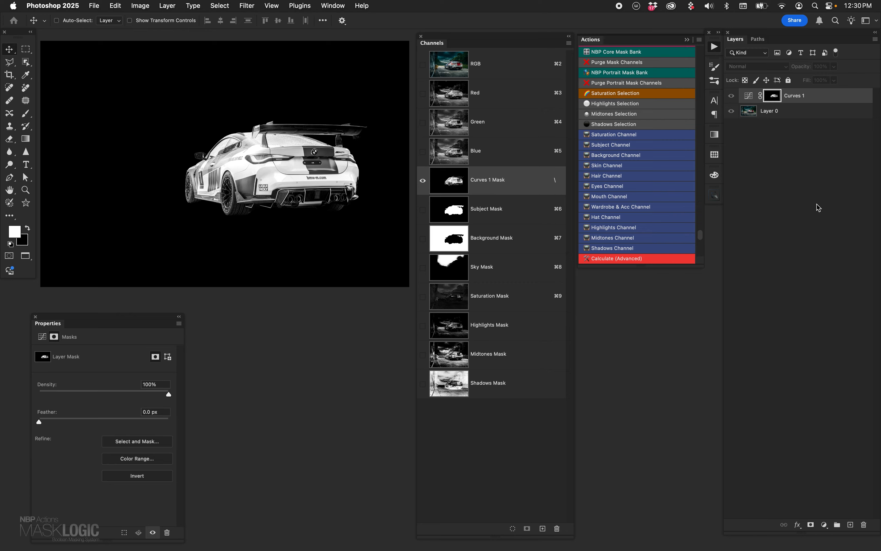
- Darken the car's lighter tones with a curve point at input 147, output 120, and delete the Curves layer
{"action": "left_click", "coordinate": [748, 97]}
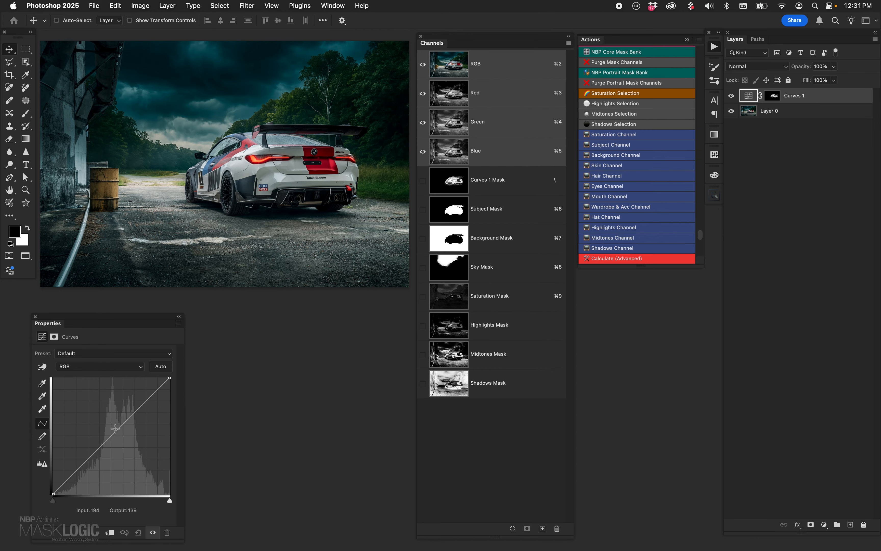
{"action": "left_click", "coordinate": [111, 440]}
{"action": "mouse_move", "coordinate": [120, 447]}
{"action": "left_mouse_down"}
{"action": "mouse_move", "coordinate": [114, 423]}
{"action": "mouse_move", "coordinate": [120, 439]}
{"action": "left_mouse_up"}
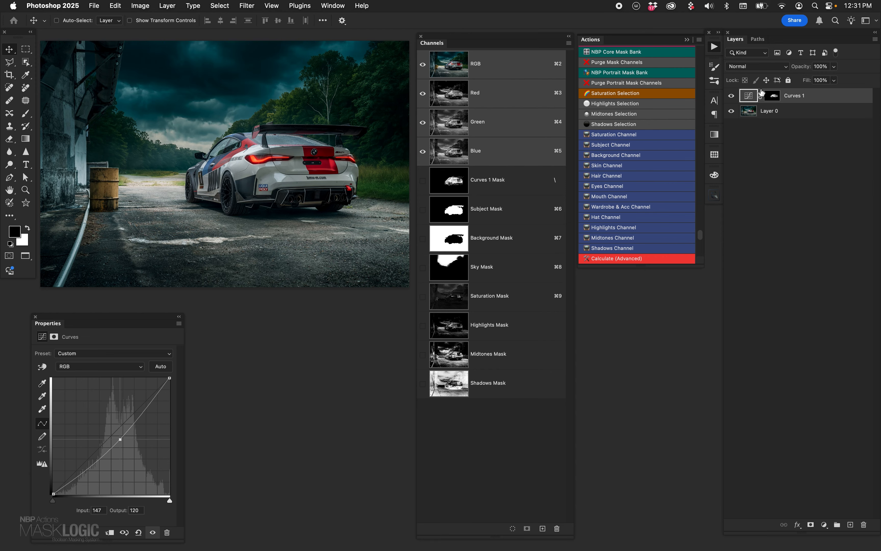
{"action": "left_click_drag", "start_coordinate": [752, 98], "coordinate": [863, 524]}
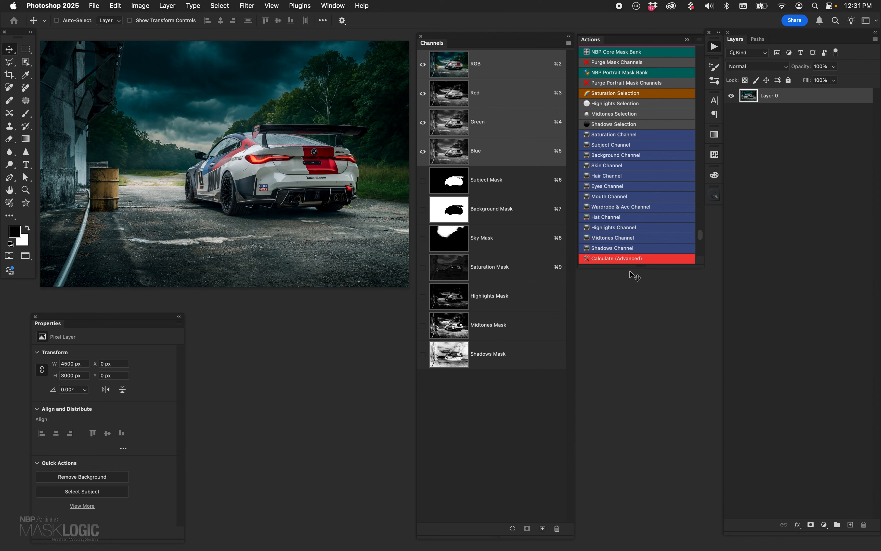
- Calculate the Background Mask channel multiplied with the Midtones Mask channel and apply the result as a selection
{"action": "left_click", "coordinate": [634, 258]}
{"action": "left_click", "coordinate": [657, 304]}
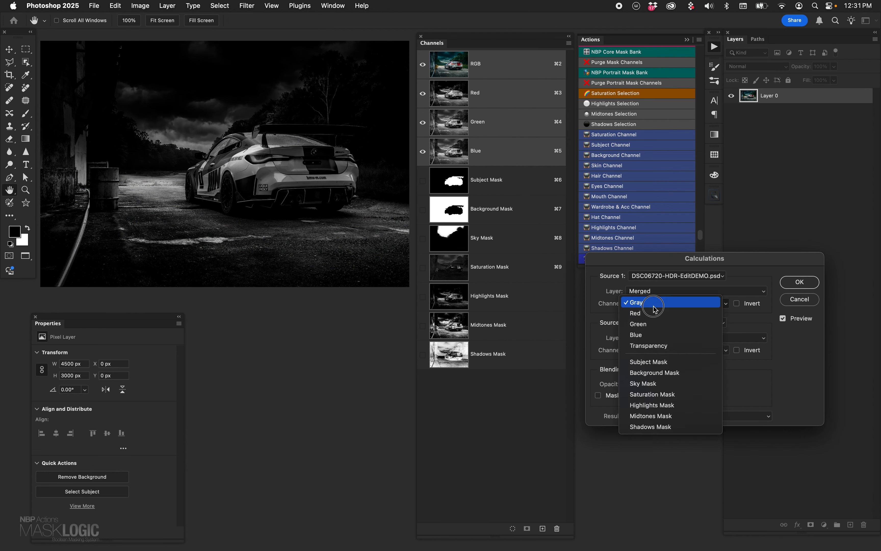
{"action": "left_click", "coordinate": [664, 372]}
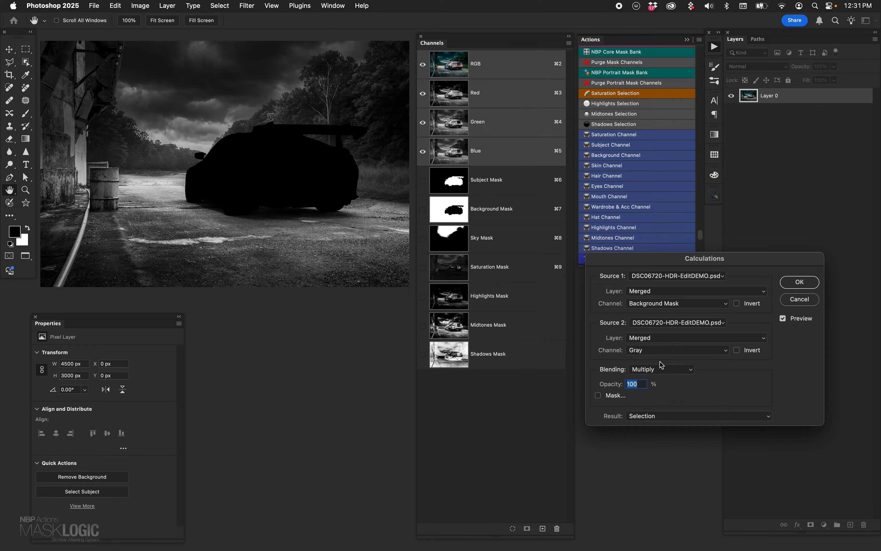
{"action": "left_click", "coordinate": [664, 350]}
{"action": "left_click", "coordinate": [674, 468]}
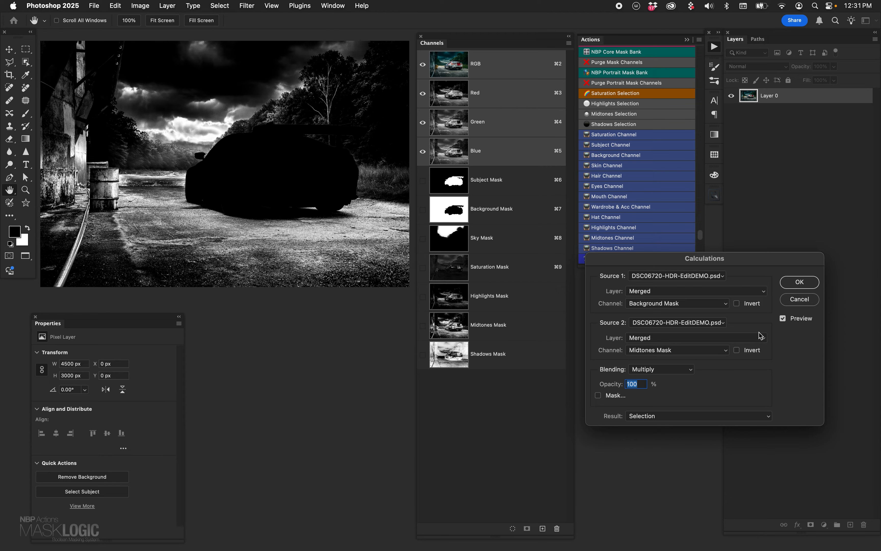
{"action": "left_click", "coordinate": [799, 283]}
- Add a Photo Filter adjustment layer with Warming Filter (85) from the selection and set its Density to 46%
{"action": "left_click", "coordinate": [824, 525]}
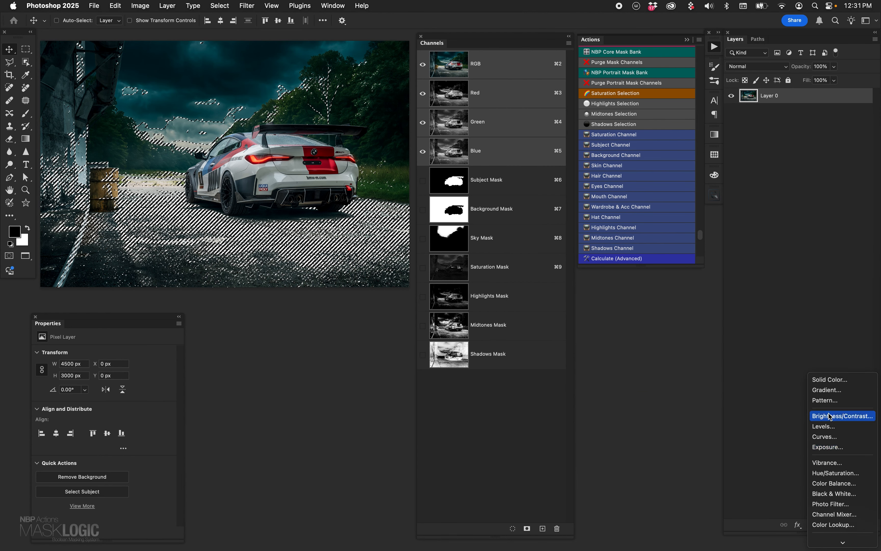
{"action": "left_click", "coordinate": [832, 473]}
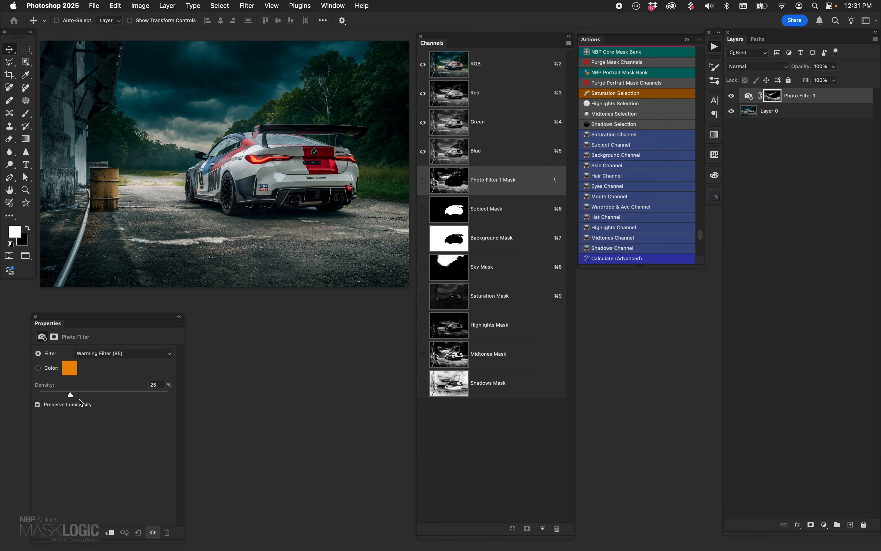
{"action": "left_click", "coordinate": [93, 394]}
{"action": "left_click_drag", "start_coordinate": [93, 395], "coordinate": [98, 395]}
- Compare the photo with and without the Photo Filter, inspect the layer's mask, and delete the layer
{"action": "left_click", "coordinate": [731, 96]}
{"action": "left_click", "coordinate": [731, 96]}
{"action": "left_click", "coordinate": [773, 96], "text": "alt"}
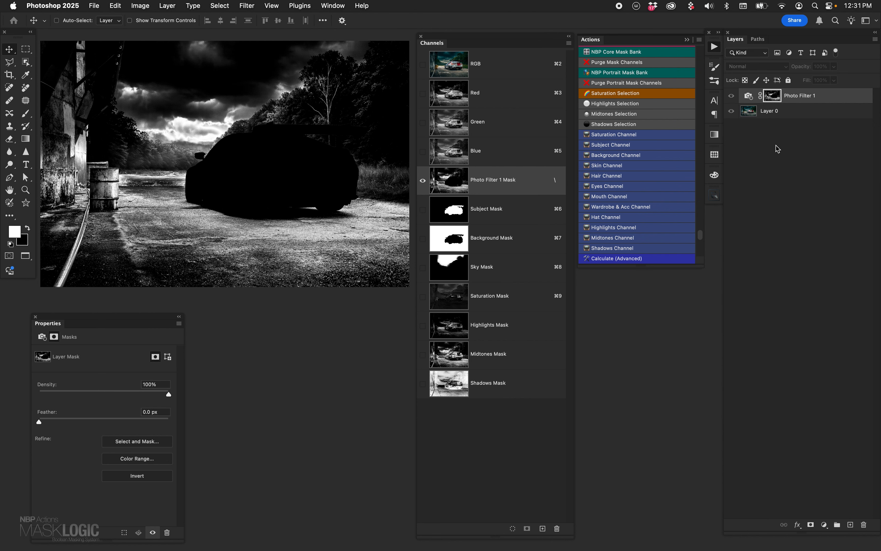
{"action": "left_click", "coordinate": [748, 97]}
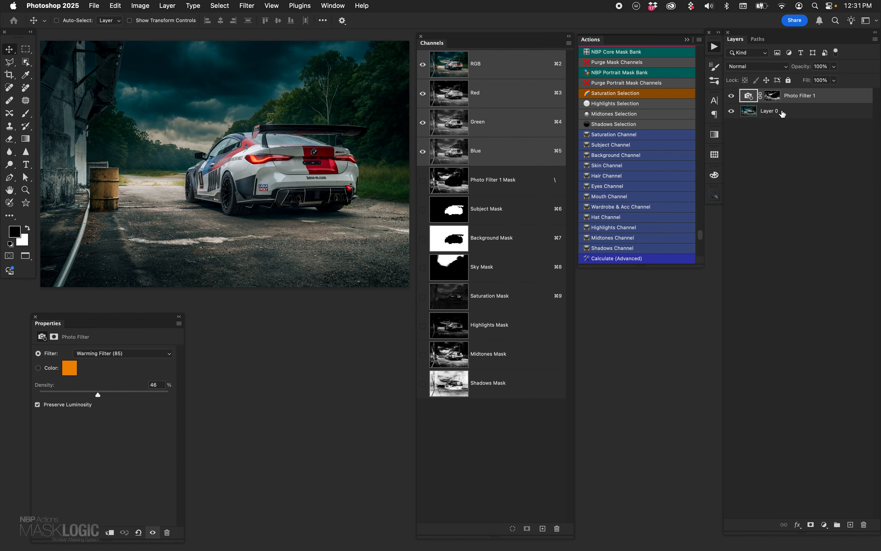
{"action": "left_click_drag", "start_coordinate": [750, 96], "coordinate": [864, 524]}
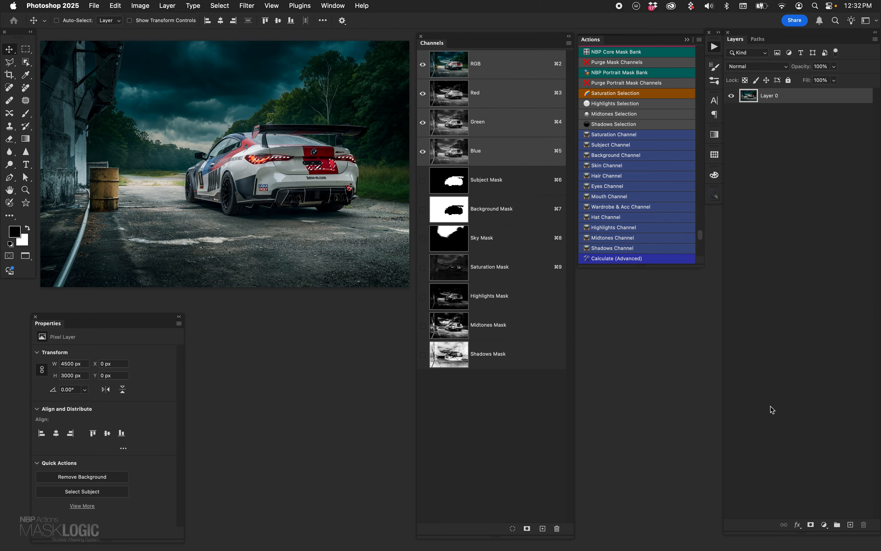
- Add a Vibrance adjustment layer from the saturation selection, set Vibrance and Saturation to +100, and compare with and without it
{"action": "left_click", "coordinate": [825, 525]}
{"action": "left_click", "coordinate": [839, 463]}
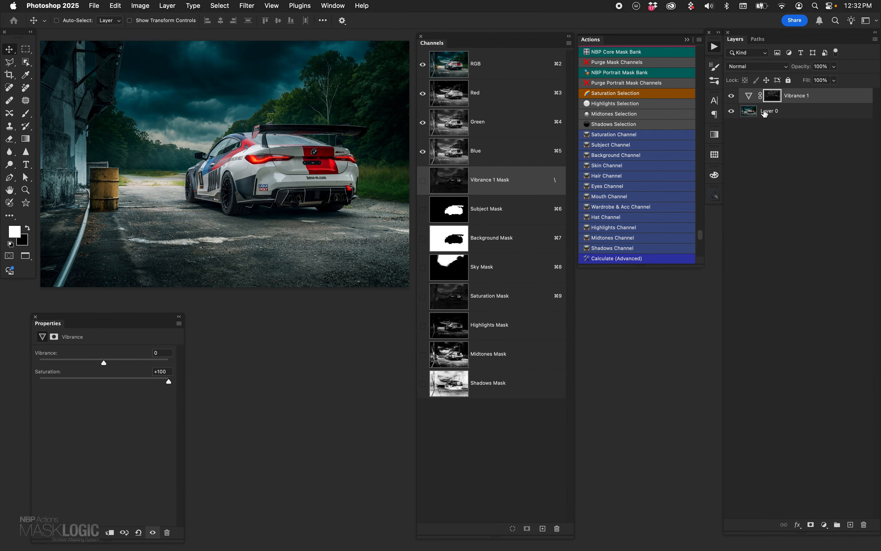
{"action": "left_click_drag", "start_coordinate": [103, 362], "coordinate": [211, 361]}
{"action": "left_click", "coordinate": [732, 96]}
{"action": "left_click", "coordinate": [732, 96]}
- Strengthen the Vibrance layer's mask using Levels with black input 7 and white input 86, and compare the photo with and without the adjustment
{"action": "left_click", "coordinate": [769, 100], "text": "alt"}
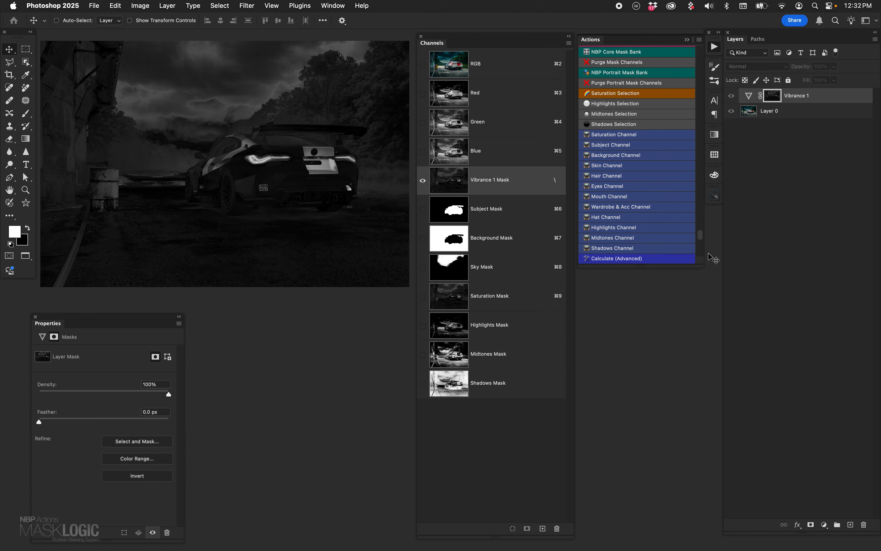
{"action": "key", "text": "super+l"}
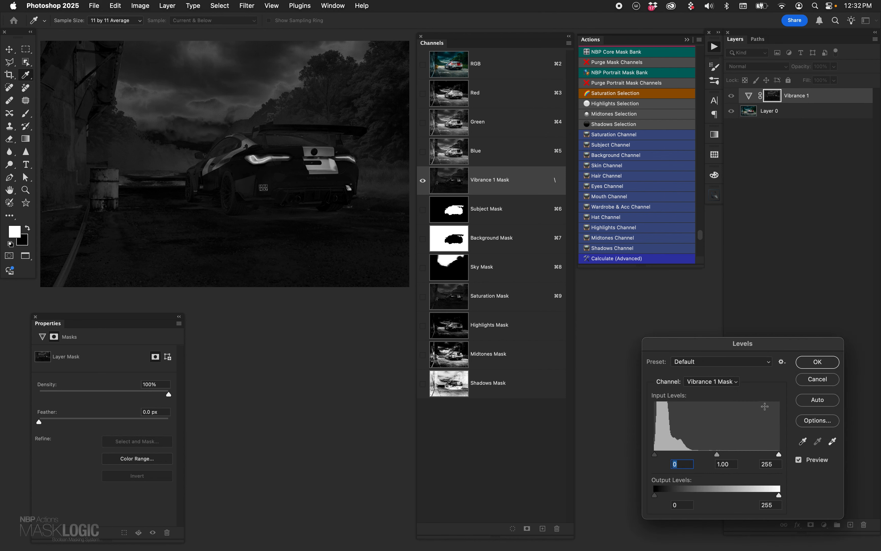
{"action": "left_click_drag", "start_coordinate": [779, 455], "coordinate": [696, 456]}
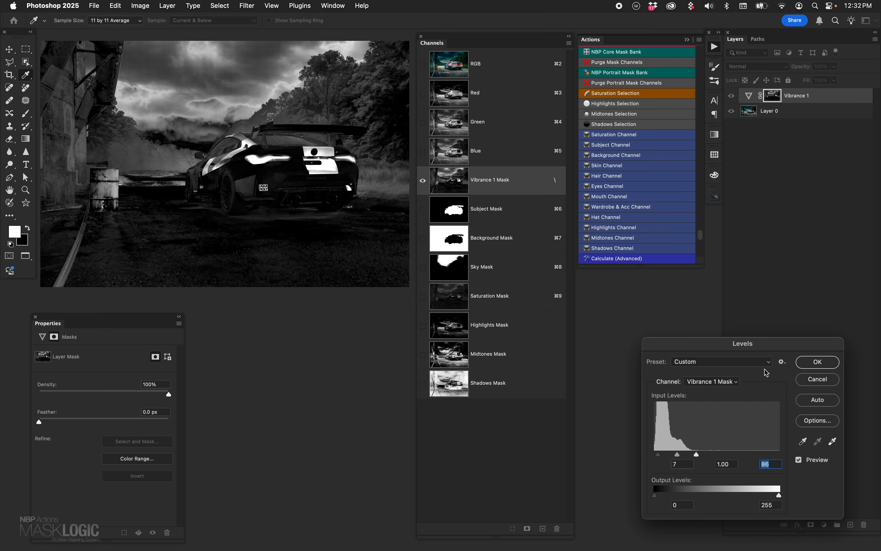
{"action": "left_click", "coordinate": [817, 362]}
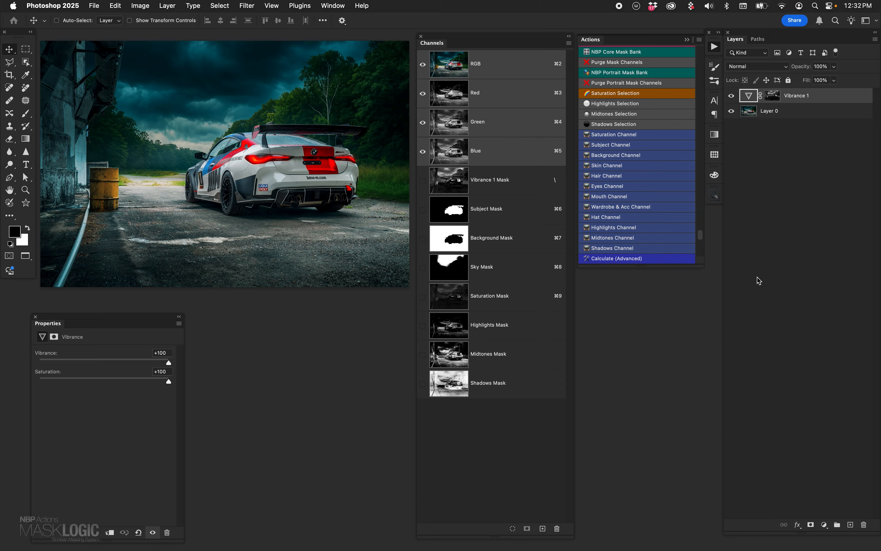
{"action": "left_click", "coordinate": [731, 95]}
{"action": "left_click", "coordinate": [732, 96]}
- Delete the Vibrance layer and purge all the mask channels from the document
{"action": "left_click_drag", "start_coordinate": [748, 97], "coordinate": [866, 524]}
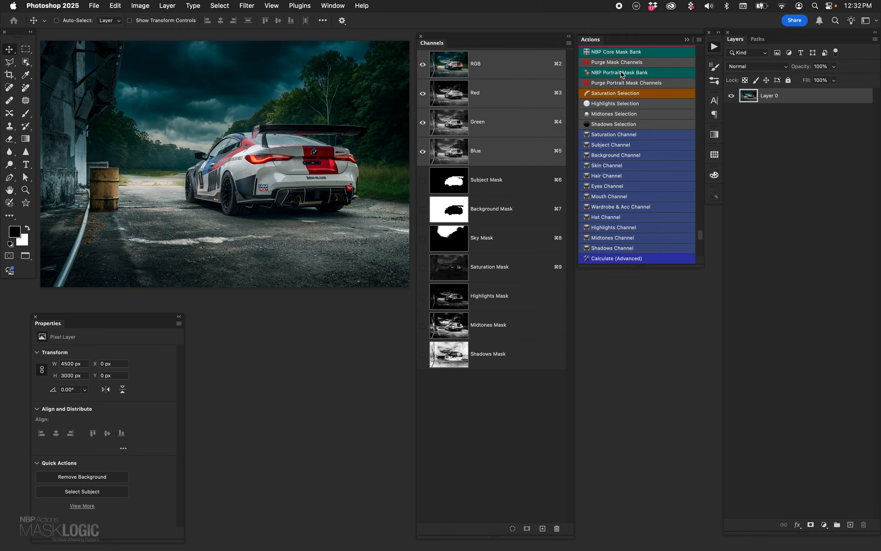
{"action": "left_click", "coordinate": [619, 62]}
{"action": "key", "text": "Return"}
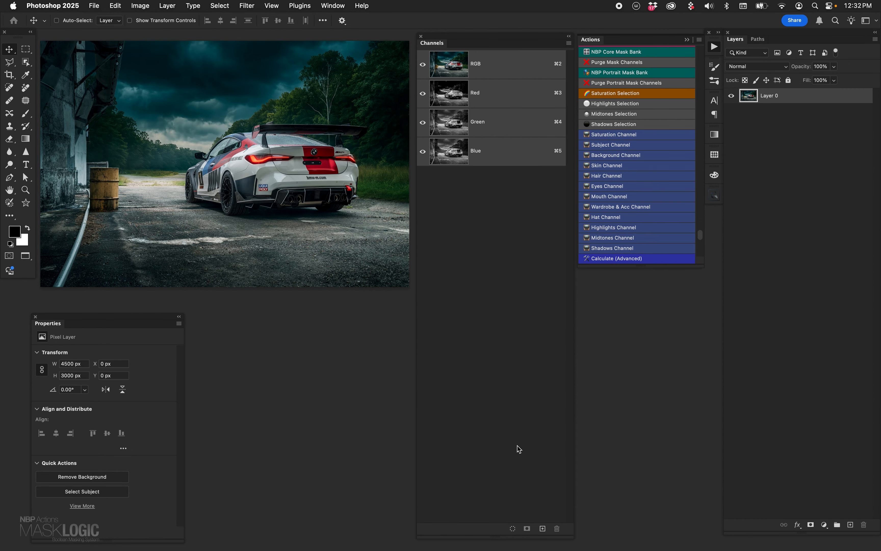
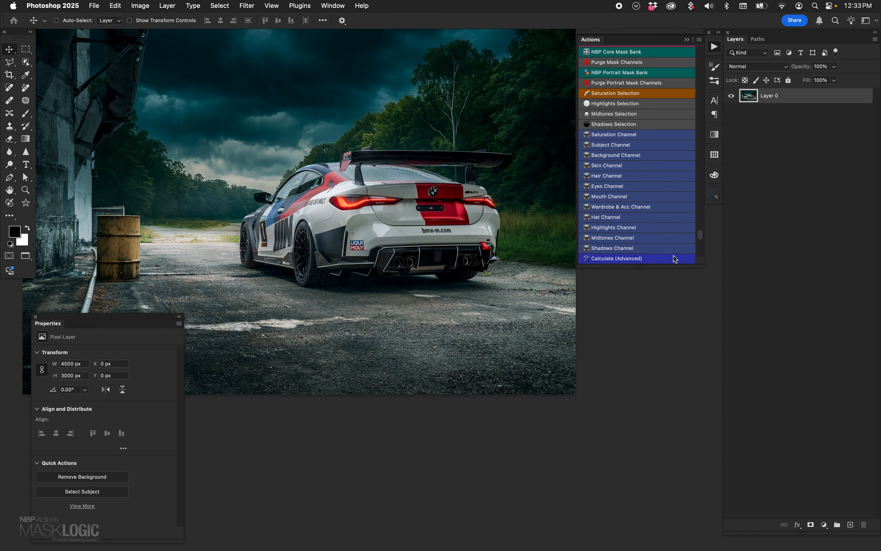
- Generate the mask channels with the NBP Core Mask Bank action and extend the actions list to show the combined-mask selections
{"action": "left_click", "coordinate": [621, 54]}
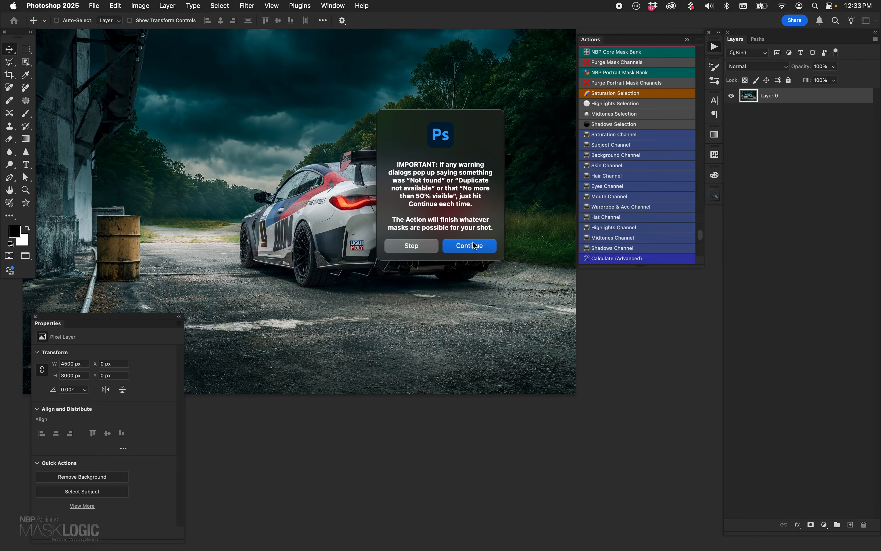
{"action": "key", "text": "Return"}
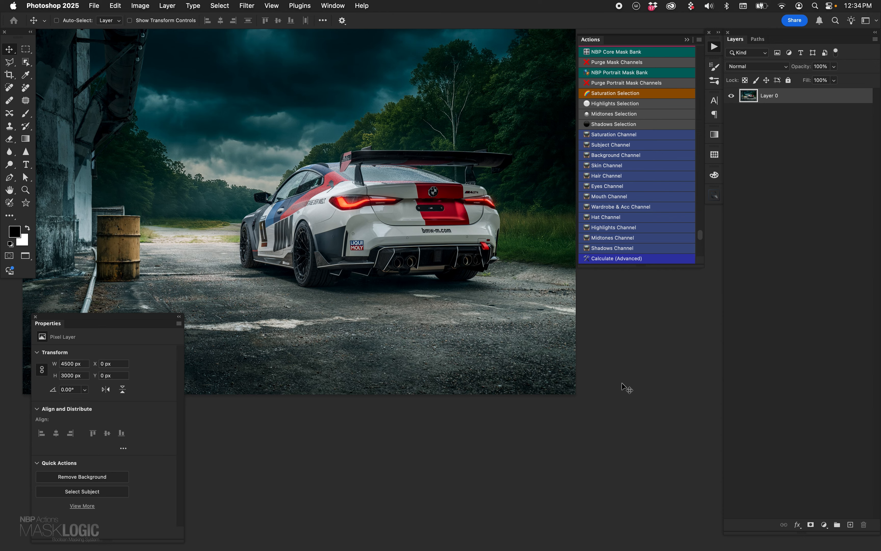
{"action": "left_click_drag", "start_coordinate": [669, 268], "coordinate": [686, 538]}
{"action": "scroll", "coordinate": [699, 498], "scroll_direction": "down", "scroll_amount": 5}
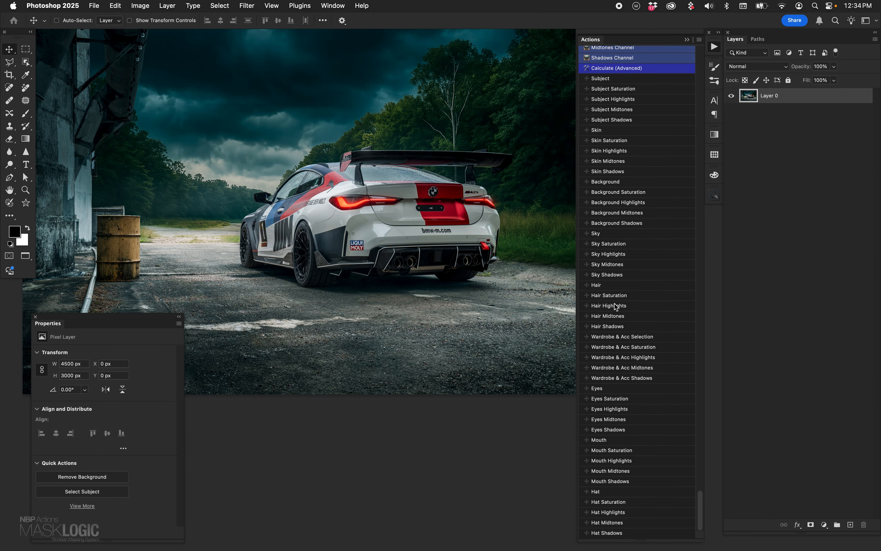
- Inspect the generated subject, background, sky, saturation and luminosity mask channels, and close the channel list
{"action": "left_click", "coordinate": [333, 6]}
{"action": "left_click", "coordinate": [349, 102]}
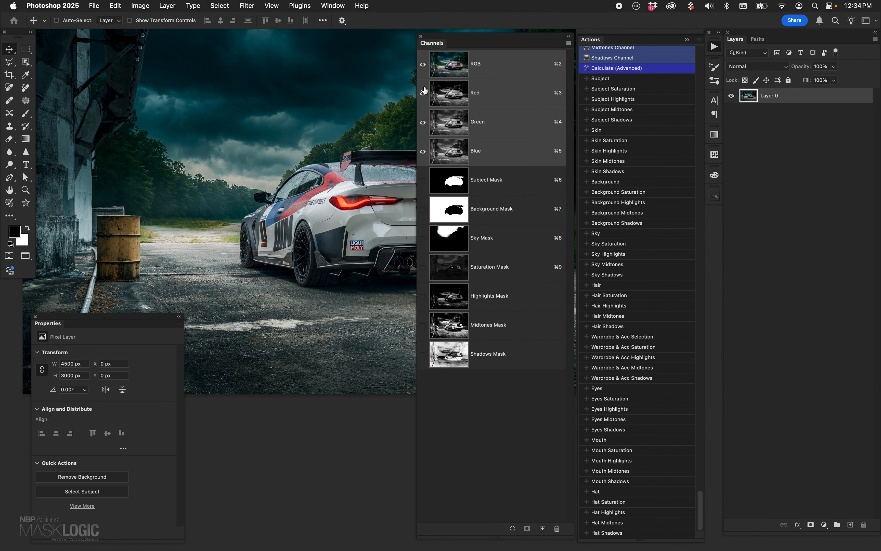
{"action": "left_click", "coordinate": [421, 37]}
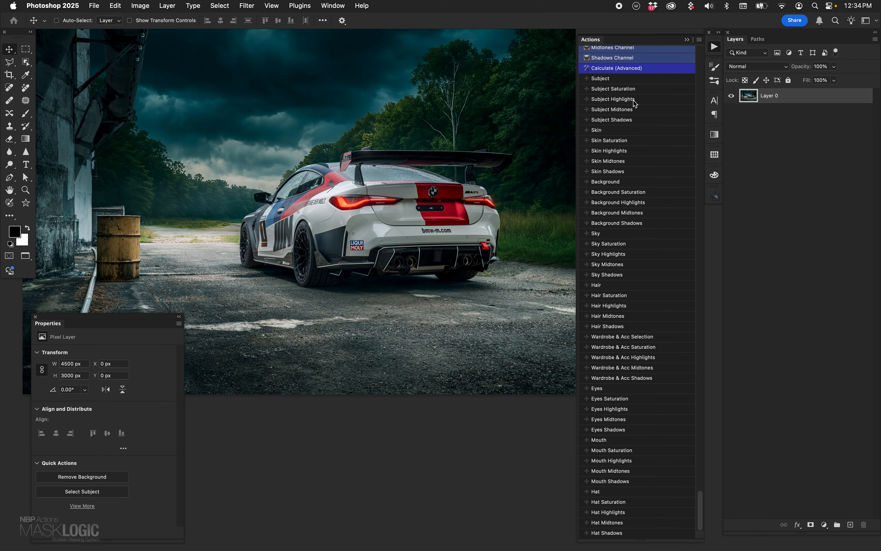
- Add a Curves adjustment layer from the Subject Highlights selection, raise its curve to brighten the car's highlights, and delete the layer
{"action": "left_click", "coordinate": [618, 101]}
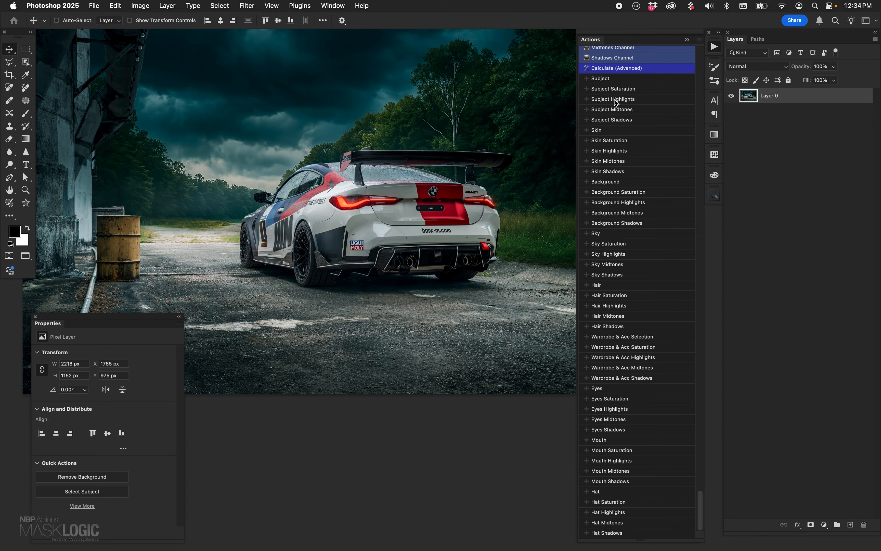
{"action": "left_click", "coordinate": [825, 524]}
{"action": "left_click", "coordinate": [830, 438]}
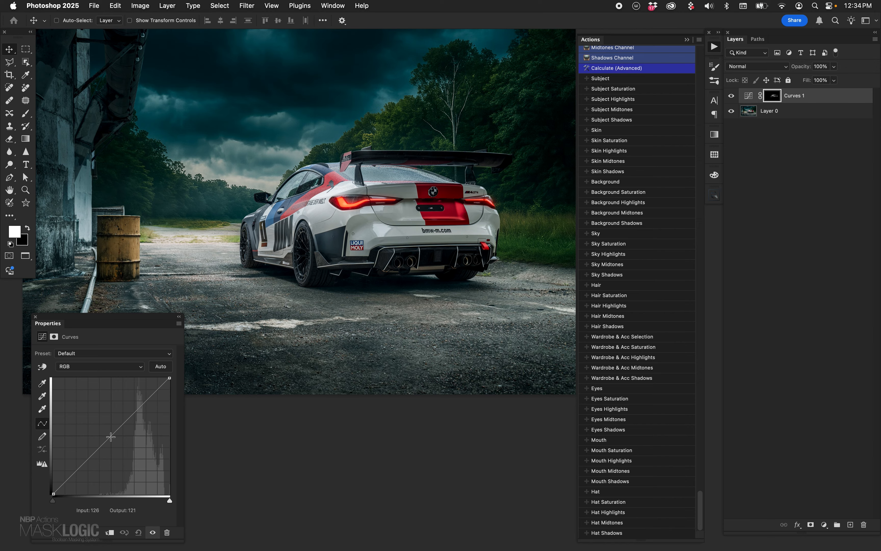
{"action": "left_click_drag", "start_coordinate": [111, 436], "coordinate": [95, 378]}
{"action": "left_click_drag", "start_coordinate": [794, 95], "coordinate": [864, 523]}
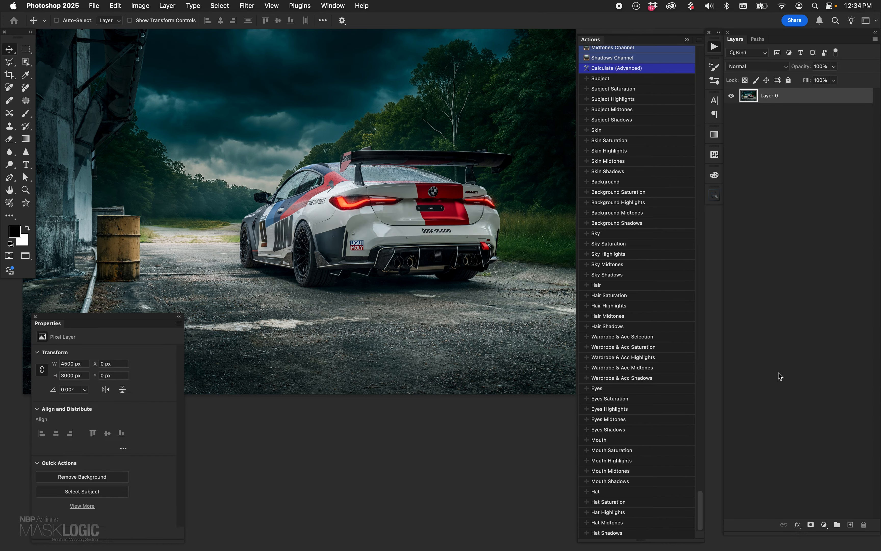
- Try the Subject Saturation and Sky Saturation selections on the photo
{"action": "left_click", "coordinate": [635, 89]}
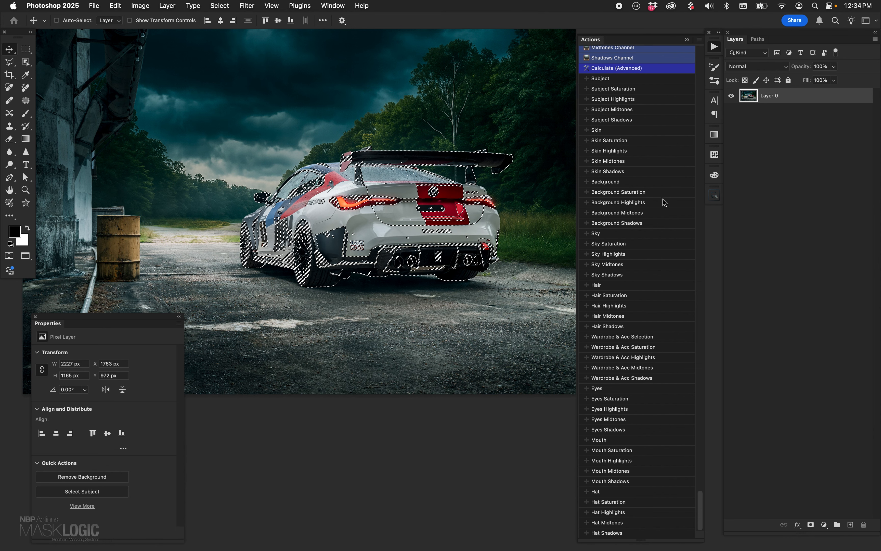
{"action": "left_click", "coordinate": [616, 244]}
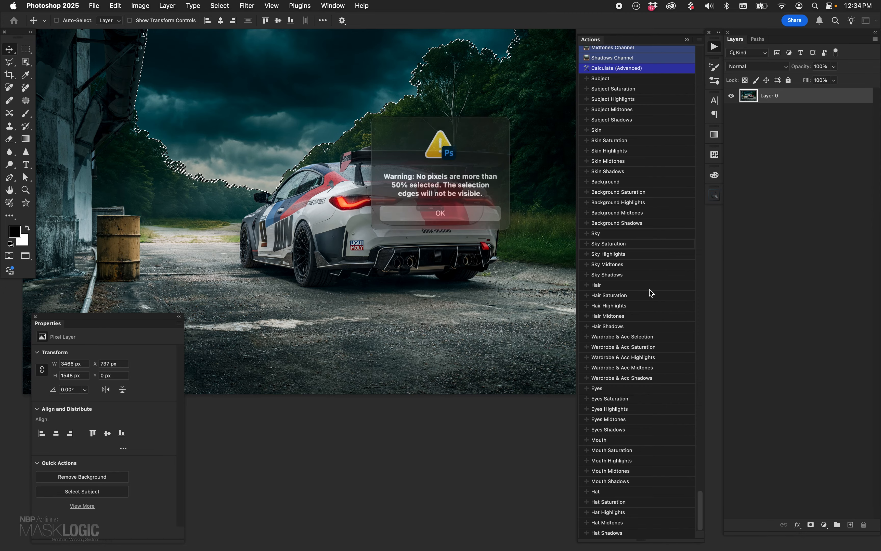
{"action": "left_click", "coordinate": [475, 211]}
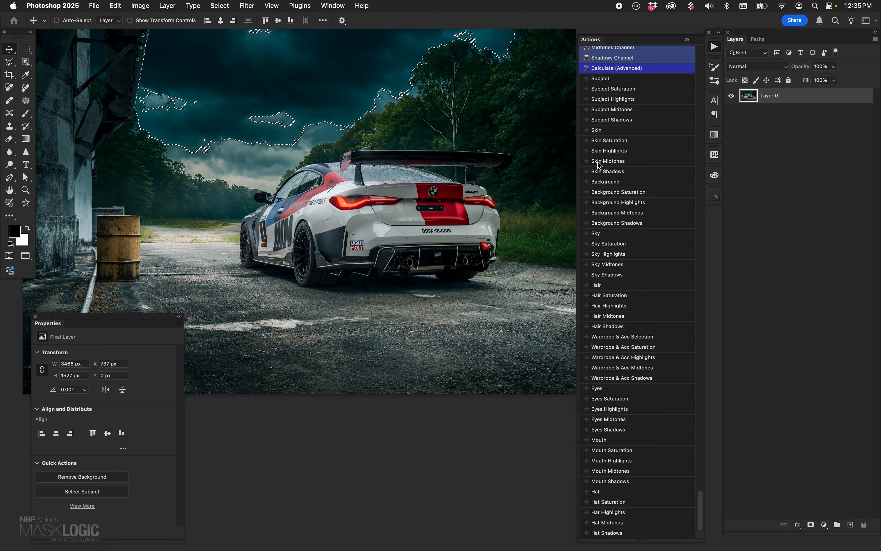
- Add a Vibrance adjustment layer from the Background Saturation selection, with Vibrance -75 and Saturation -100
{"action": "left_click", "coordinate": [632, 192]}
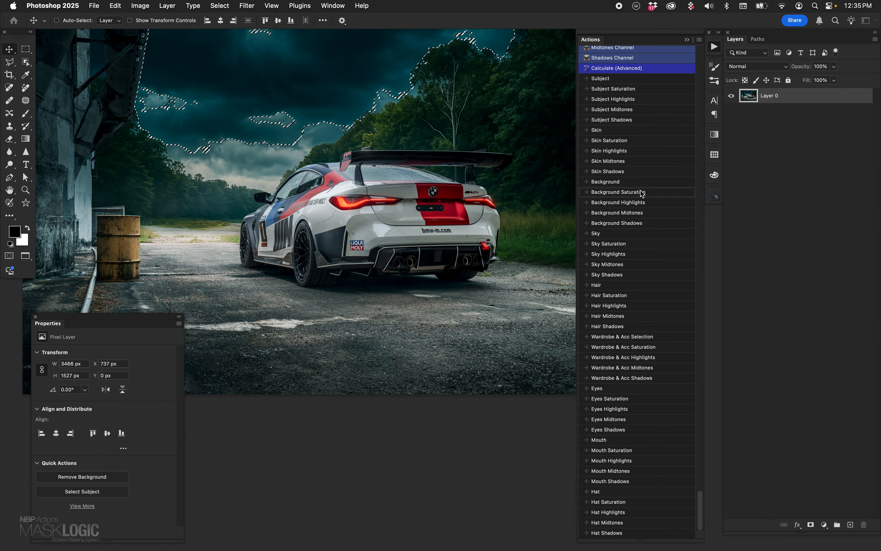
{"action": "left_click", "coordinate": [495, 211]}
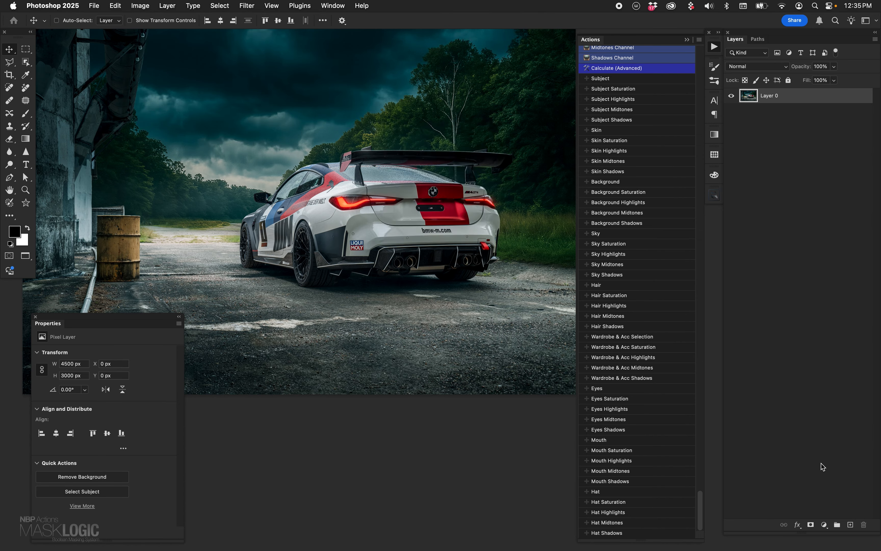
{"action": "left_click", "coordinate": [827, 526]}
{"action": "left_click", "coordinate": [841, 464]}
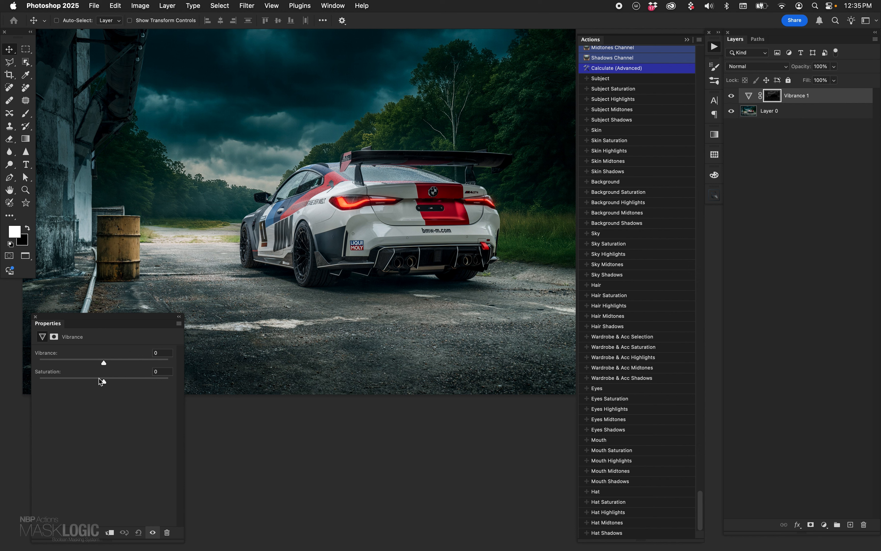
{"action": "left_click_drag", "start_coordinate": [101, 381], "coordinate": [33, 380]}
{"action": "left_click_drag", "start_coordinate": [91, 363], "coordinate": [55, 365]}
- Compare the photo with and without the background Vibrance adjustment, and delete the layer
{"action": "left_click", "coordinate": [736, 96]}
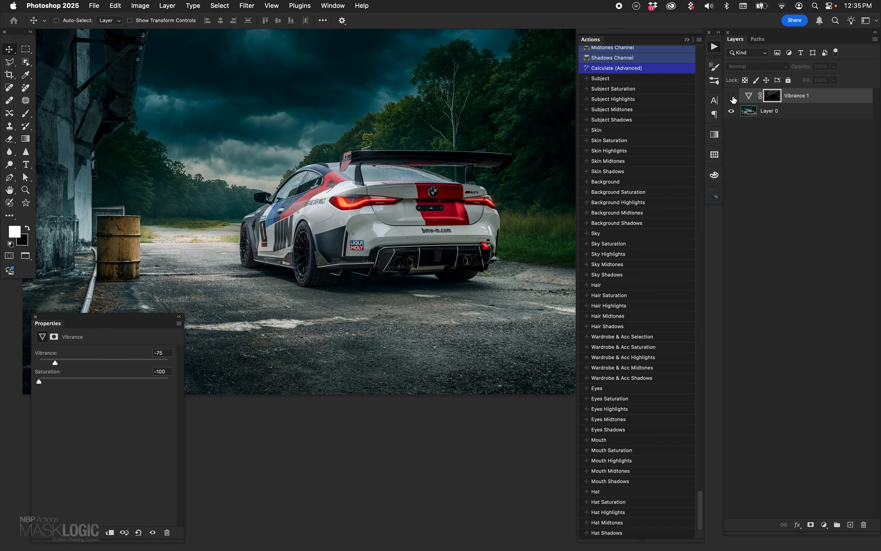
{"action": "left_click", "coordinate": [733, 96]}
{"action": "left_click", "coordinate": [734, 96]}
{"action": "left_click", "coordinate": [735, 96]}
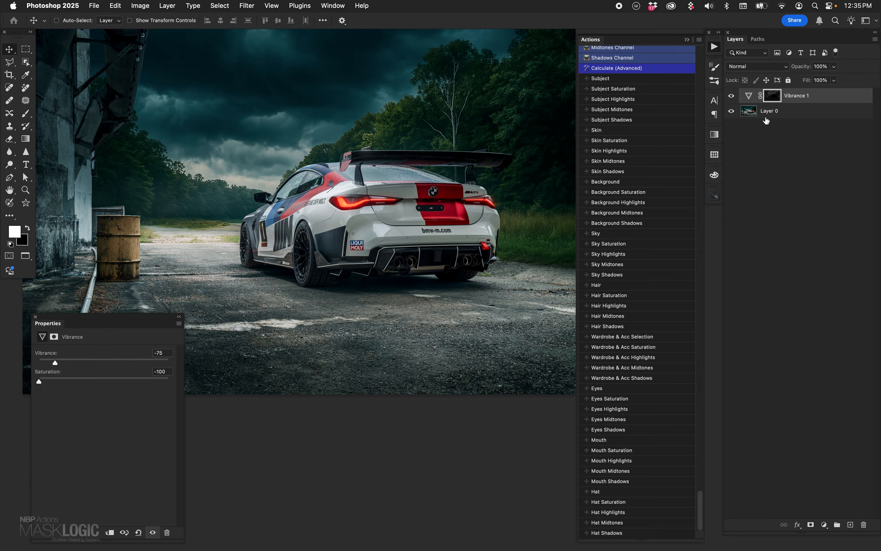
{"action": "left_click_drag", "start_coordinate": [754, 102], "coordinate": [863, 524]}
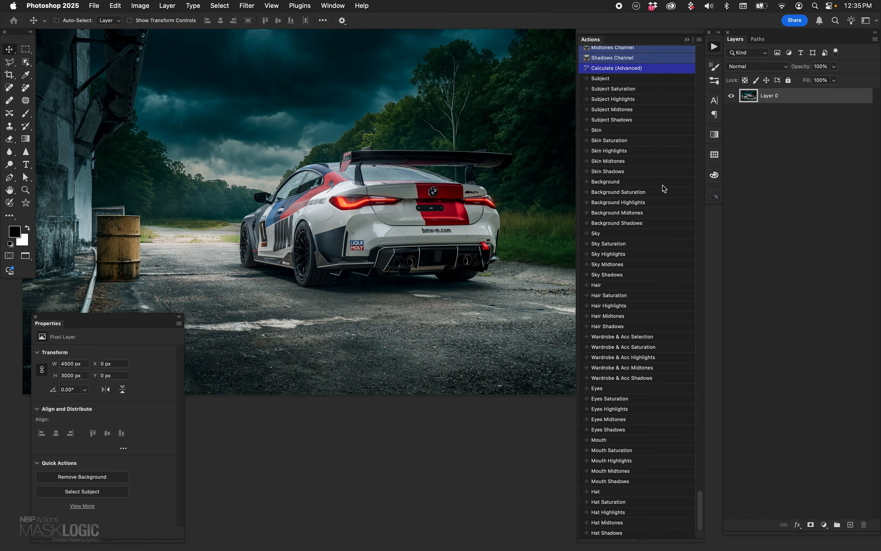
- Try brightening the Background Highlights selection with a Curves adjustment layer, undo the curve change, and delete the layer
{"action": "left_click", "coordinate": [629, 204]}
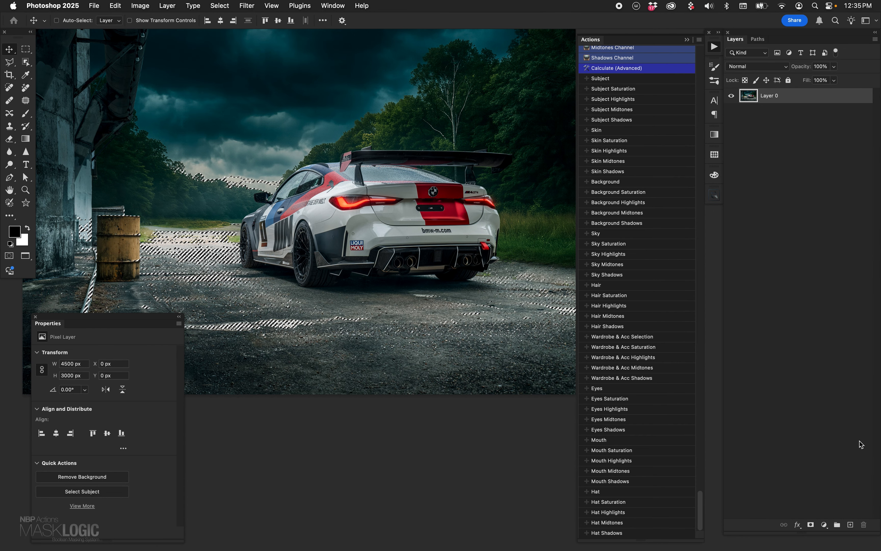
{"action": "left_click", "coordinate": [825, 524]}
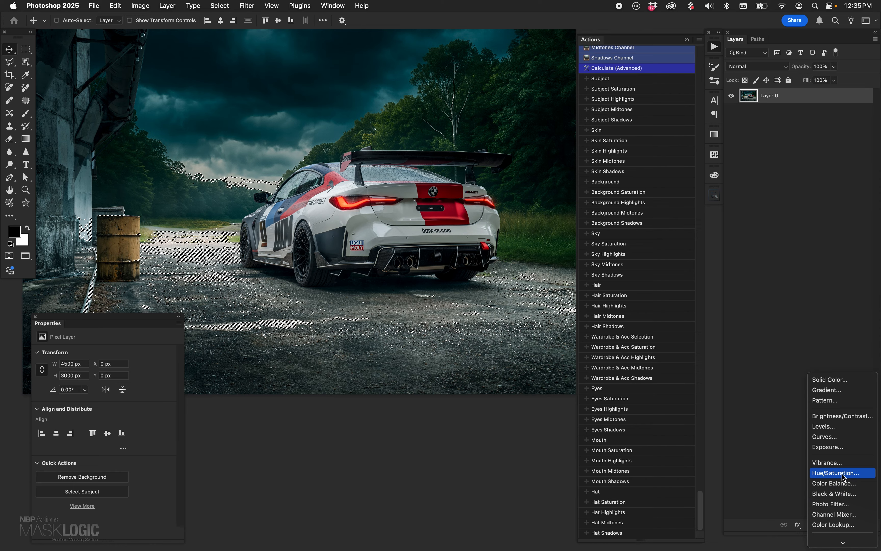
{"action": "left_click", "coordinate": [841, 439]}
{"action": "mouse_move", "coordinate": [109, 438]}
{"action": "left_mouse_down"}
{"action": "mouse_move", "coordinate": [108, 425]}
{"action": "mouse_move", "coordinate": [93, 419]}
{"action": "mouse_move", "coordinate": [104, 433]}
{"action": "mouse_move", "coordinate": [96, 426]}
{"action": "left_mouse_up"}
{"action": "key", "text": "super+z"}
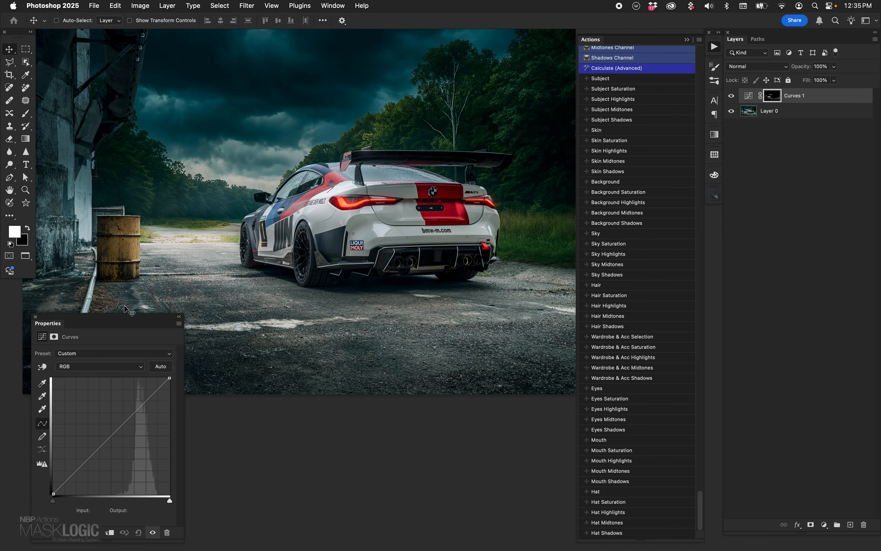
{"action": "left_click_drag", "start_coordinate": [751, 105], "coordinate": [864, 524]}
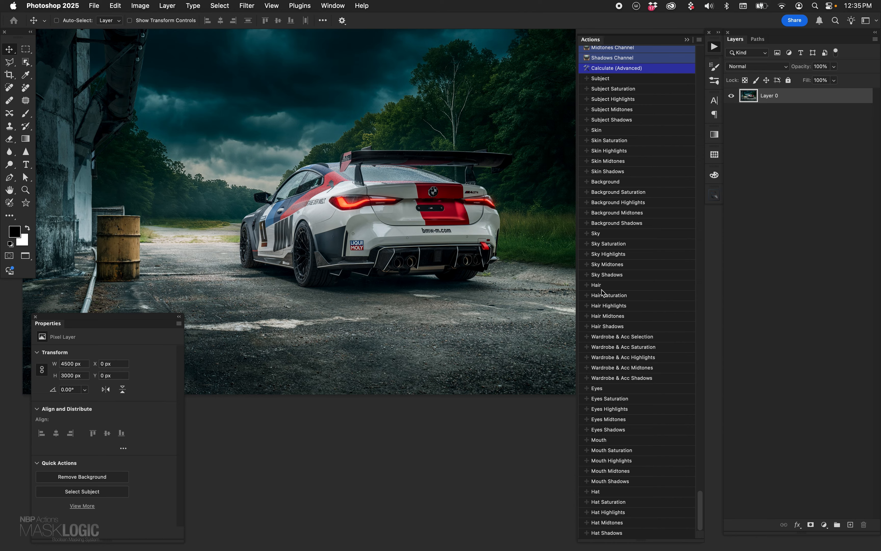
- Add a Hue/Saturation adjustment layer from the Sky Shadows selection and set its Hue to +18
{"action": "left_click", "coordinate": [616, 279]}
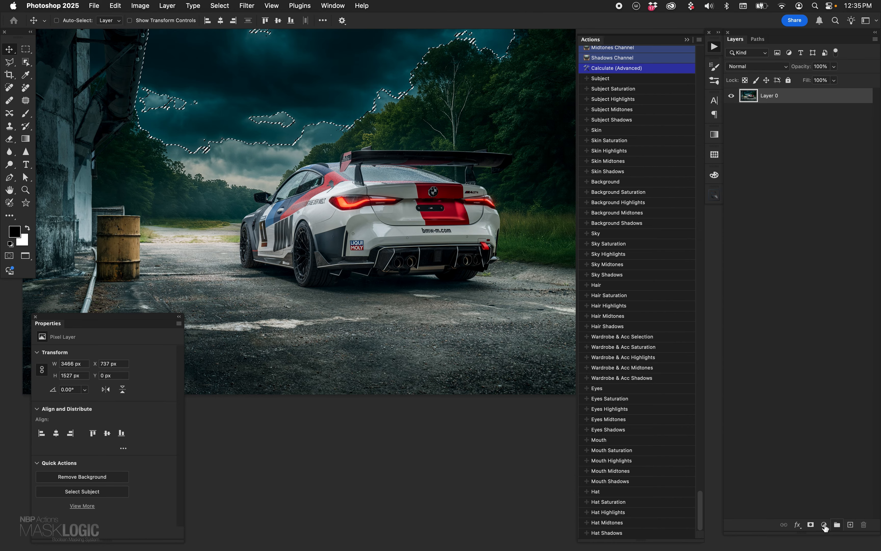
{"action": "left_click", "coordinate": [825, 524]}
{"action": "left_click", "coordinate": [846, 474]}
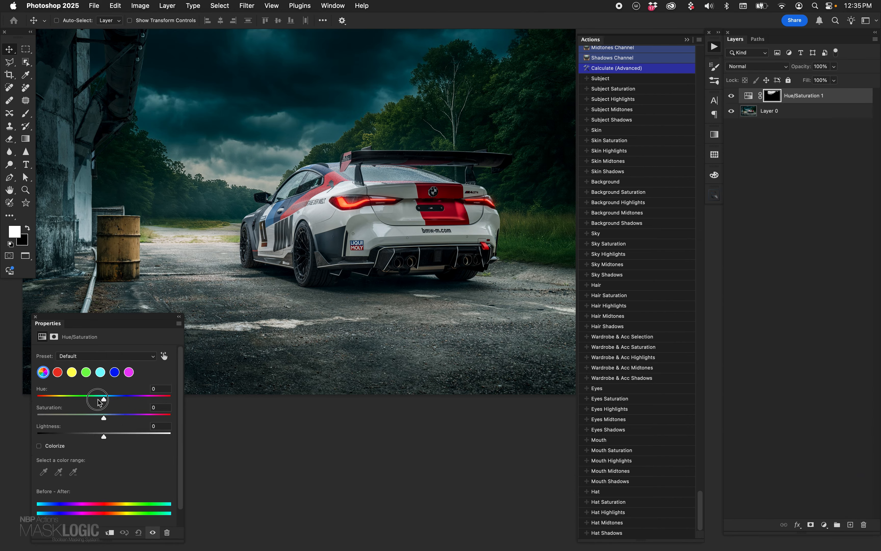
{"action": "mouse_move", "coordinate": [102, 400]}
{"action": "left_mouse_down"}
{"action": "mouse_move", "coordinate": [88, 400]}
{"action": "mouse_move", "coordinate": [112, 401]}
{"action": "left_mouse_up"}
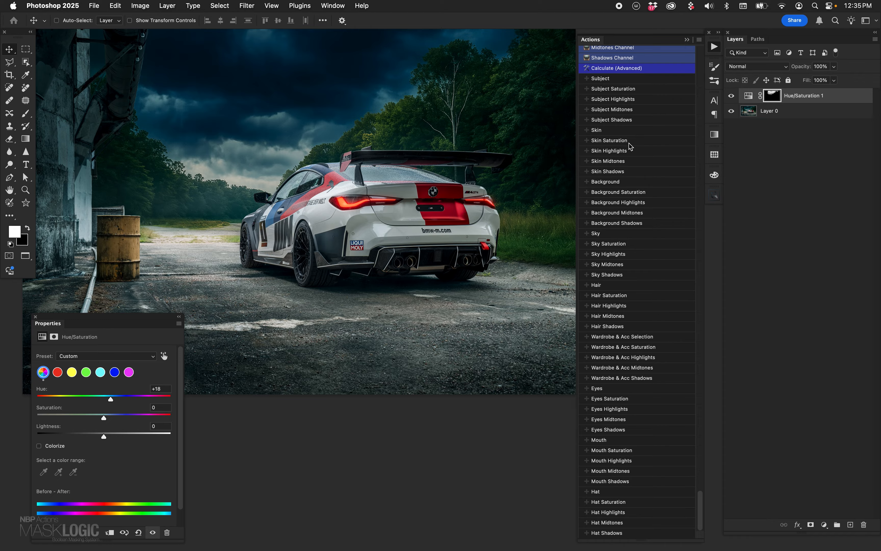
- Add a Hue/Saturation adjustment layer from the Background Saturation selection with Saturation +55, and compare the photo with and without the adjustments
{"action": "left_click", "coordinate": [631, 193]}
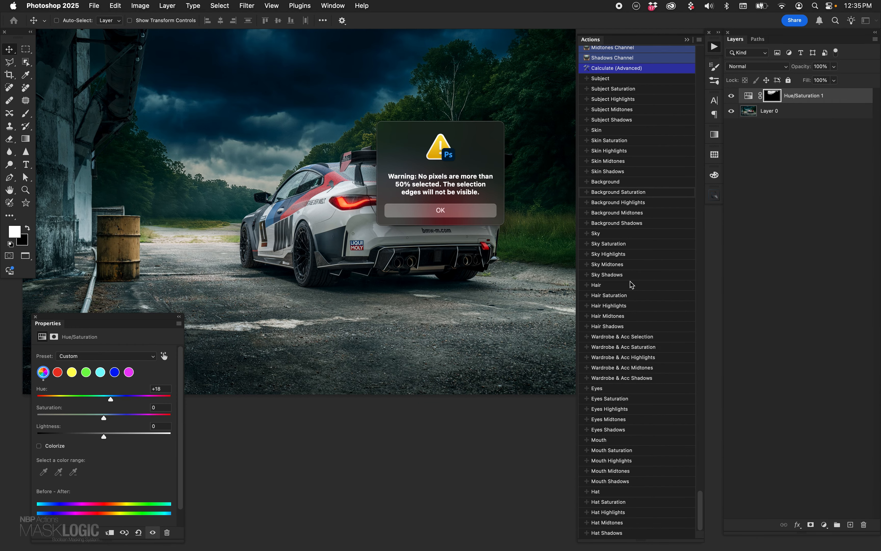
{"action": "left_click", "coordinate": [489, 215]}
{"action": "left_click", "coordinate": [824, 524]}
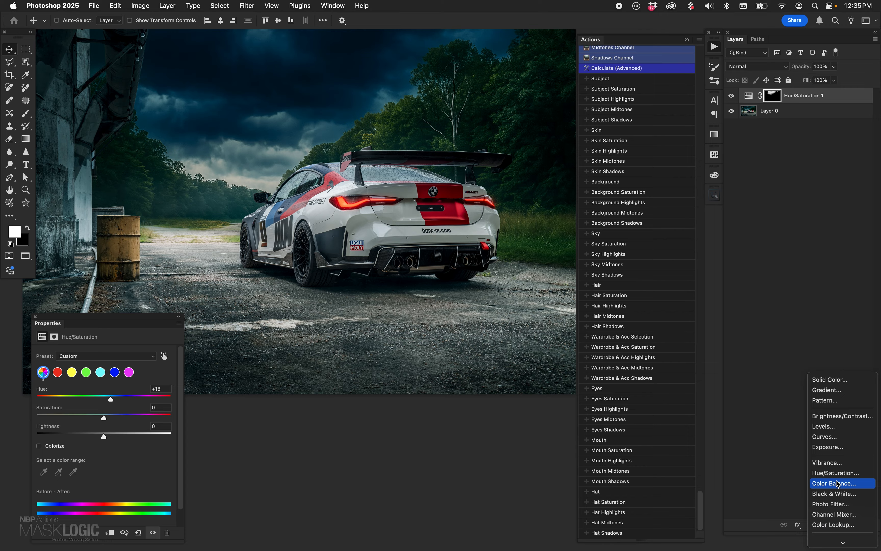
{"action": "left_click", "coordinate": [823, 473]}
{"action": "left_click", "coordinate": [130, 415]}
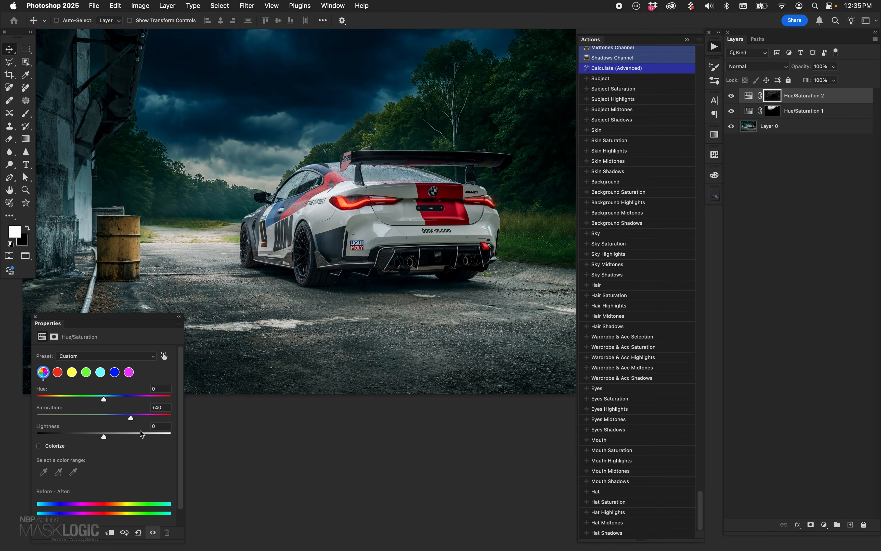
{"action": "left_click", "coordinate": [141, 417]}
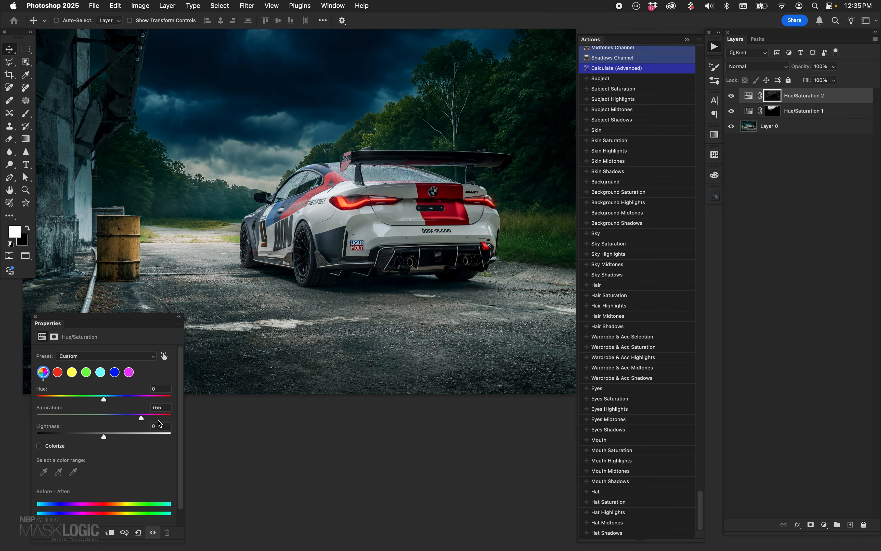
{"action": "left_click", "coordinate": [731, 96]}
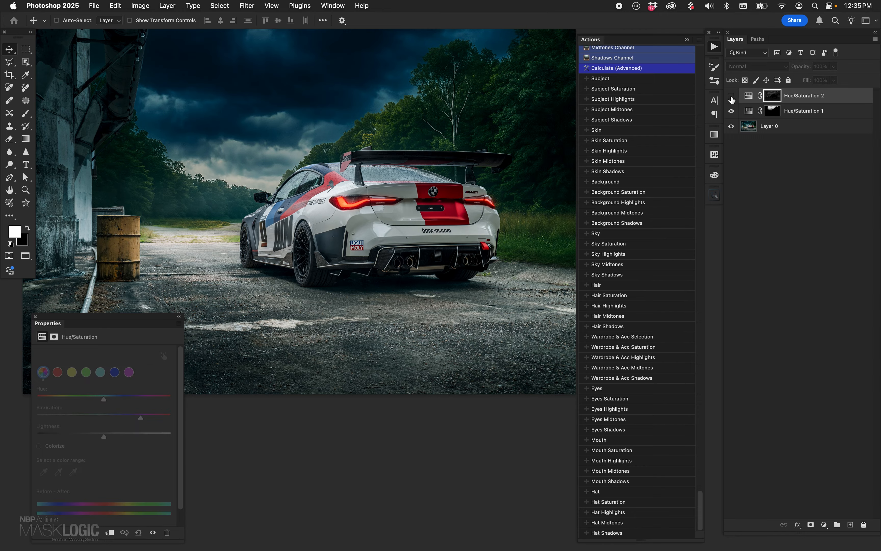
{"action": "left_click", "coordinate": [731, 111]}
{"action": "left_click", "coordinate": [731, 111]}
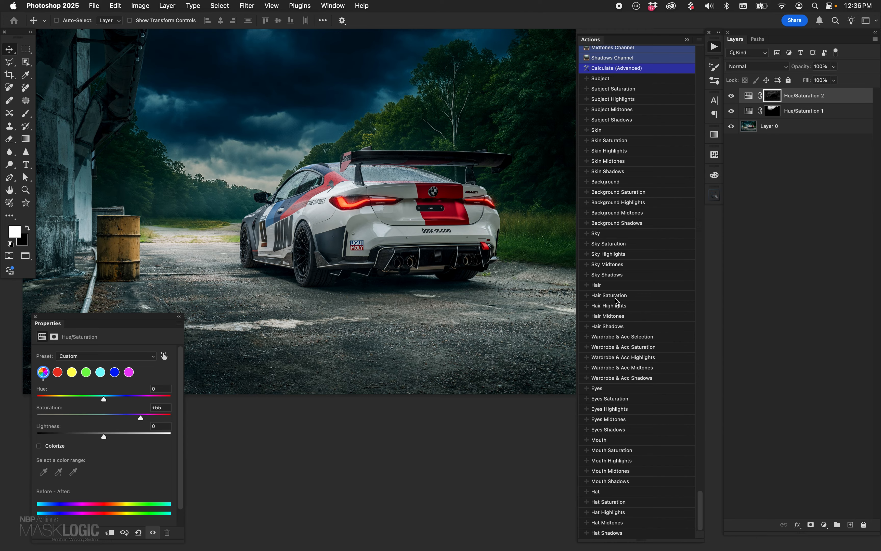
- Add a Curves adjustment layer from the Highlights Selection and raise the curve at input 109 to output 138
{"action": "scroll", "coordinate": [701, 487], "scroll_direction": "up", "scroll_amount": 10}
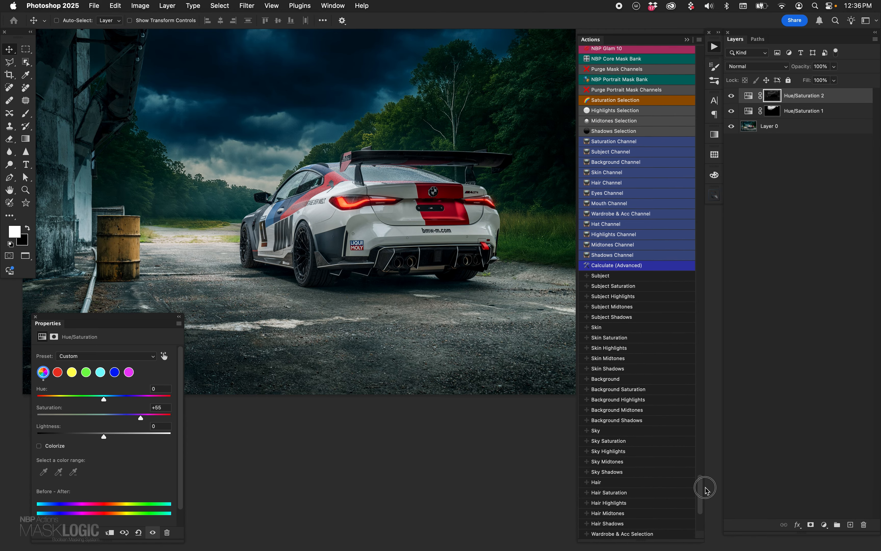
{"action": "left_click", "coordinate": [614, 106]}
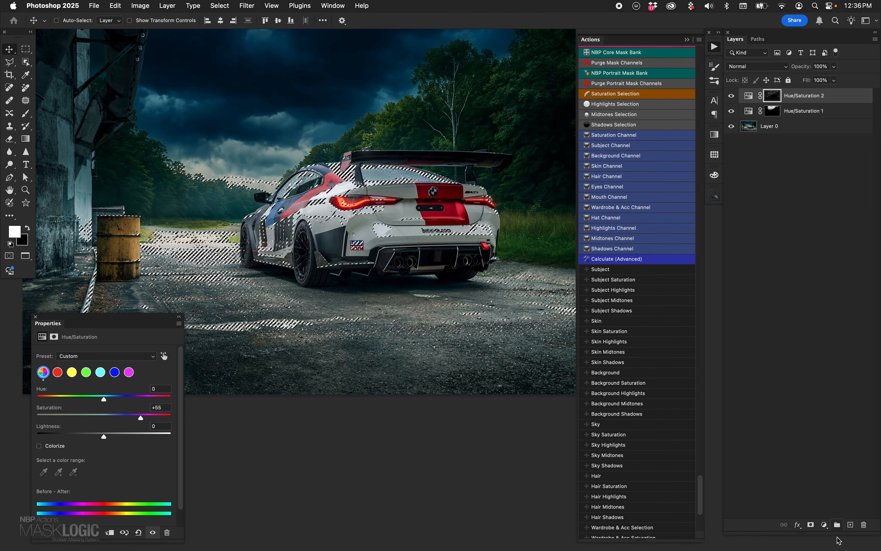
{"action": "left_click", "coordinate": [825, 525]}
{"action": "left_click", "coordinate": [836, 439]}
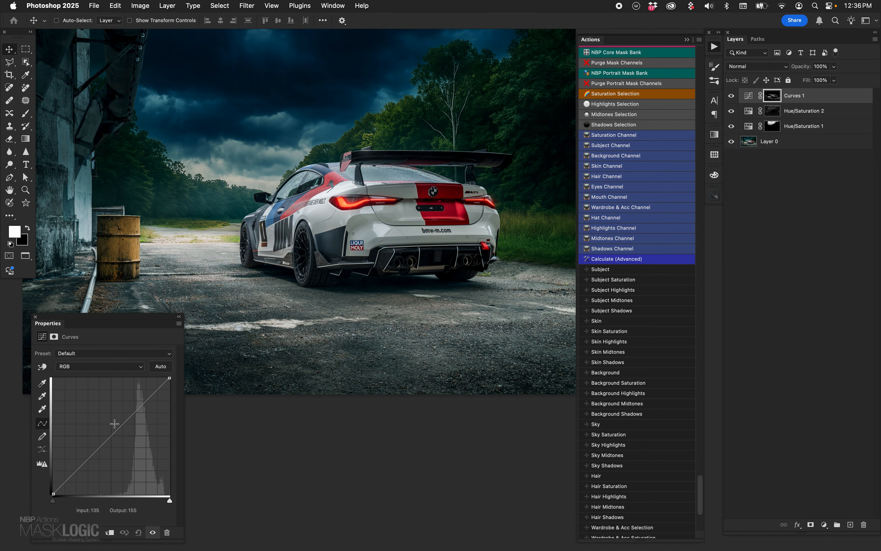
{"action": "mouse_move", "coordinate": [103, 444]}
{"action": "left_mouse_down"}
{"action": "mouse_move", "coordinate": [103, 429]}
{"action": "mouse_move", "coordinate": [122, 448]}
{"action": "mouse_move", "coordinate": [103, 430]}
{"action": "left_mouse_up"}
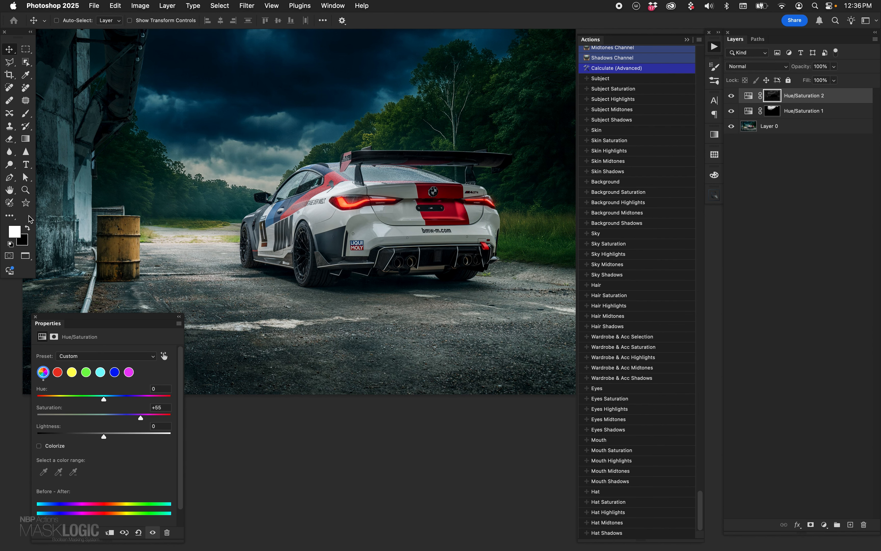
- Remove the Curves 1 layer and examine the car and sky at 100% zoom, with the sky shadows adjustment selected
{"action": "double_click", "coordinate": [25, 191]}
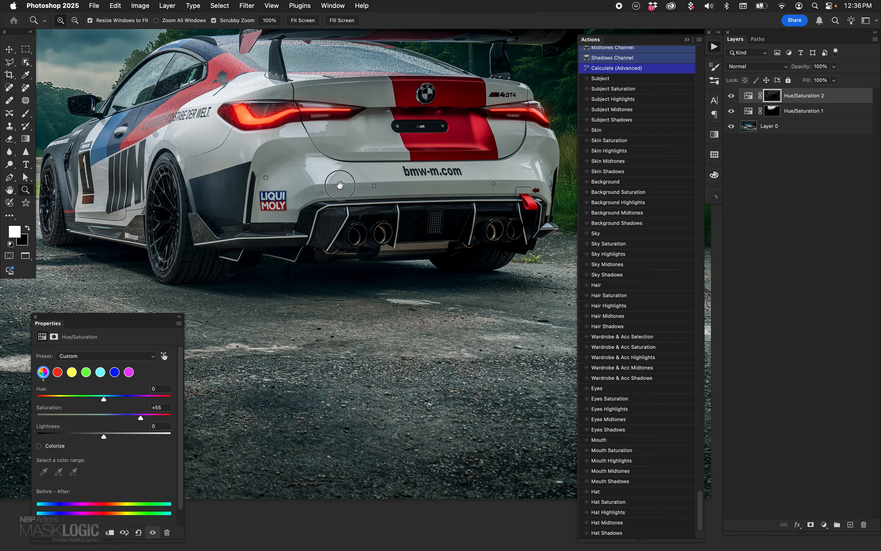
{"action": "left_click_drag", "start_coordinate": [340, 185], "coordinate": [458, 270]}
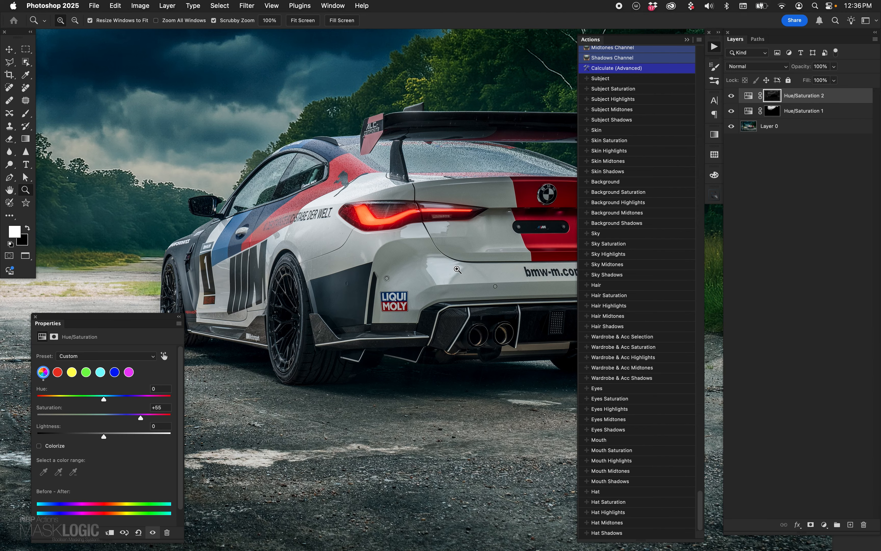
{"action": "left_click_drag", "start_coordinate": [353, 245], "coordinate": [391, 239]}
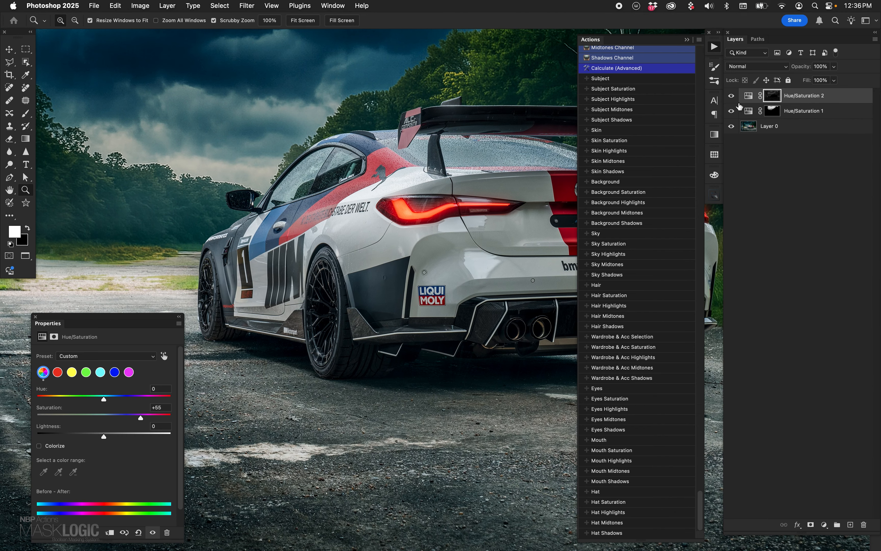
{"action": "left_click", "coordinate": [750, 110]}
{"action": "left_click_drag", "start_coordinate": [372, 145], "coordinate": [452, 348]}
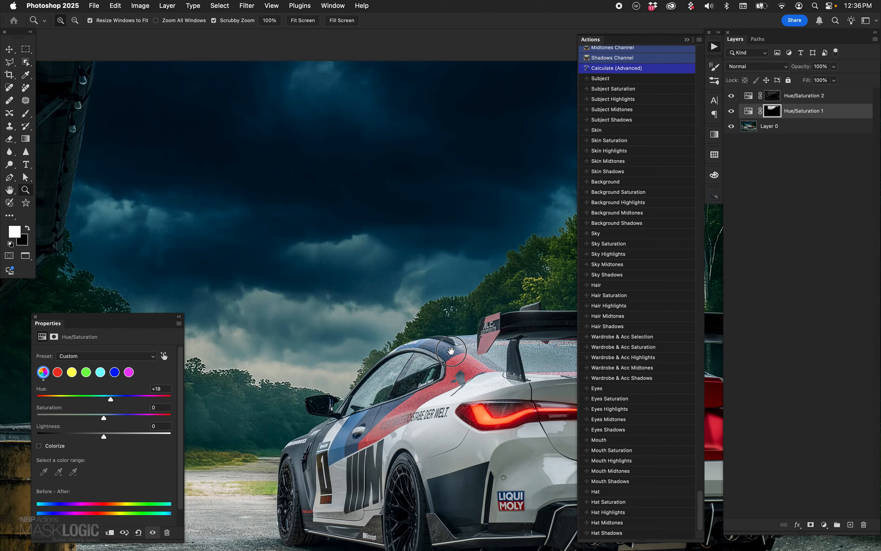
- Try shifting the sky shadows adjustment's Hue and delete both Hue/Saturation layers, leaving only Layer 0
{"action": "left_click", "coordinate": [749, 110]}
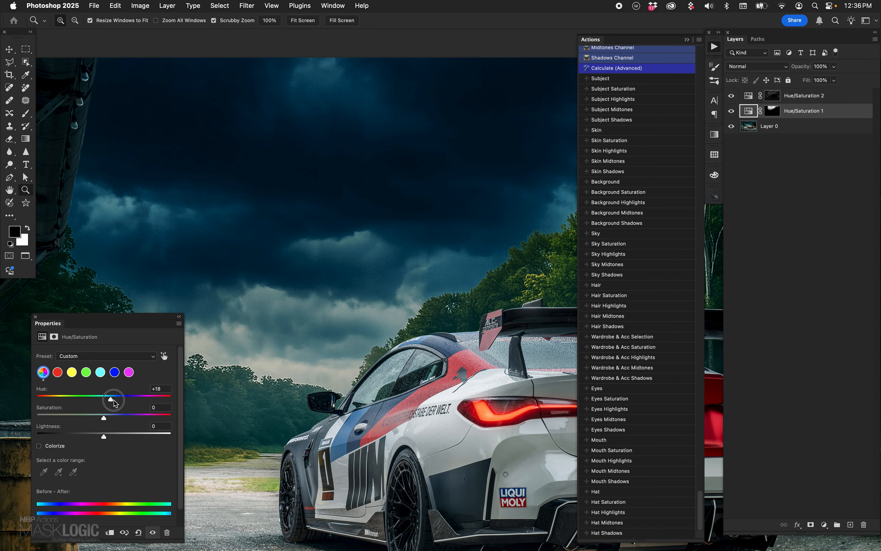
{"action": "mouse_move", "coordinate": [114, 402]}
{"action": "left_mouse_down"}
{"action": "mouse_move", "coordinate": [80, 403]}
{"action": "mouse_move", "coordinate": [113, 401]}
{"action": "left_mouse_up"}
{"action": "mouse_move", "coordinate": [112, 402]}
{"action": "left_mouse_down"}
{"action": "mouse_move", "coordinate": [94, 401]}
{"action": "mouse_move", "coordinate": [117, 405]}
{"action": "mouse_move", "coordinate": [114, 387]}
{"action": "left_mouse_up"}
{"action": "left_click_drag", "start_coordinate": [783, 113], "coordinate": [863, 524]}
{"action": "left_click_drag", "start_coordinate": [748, 96], "coordinate": [864, 525]}
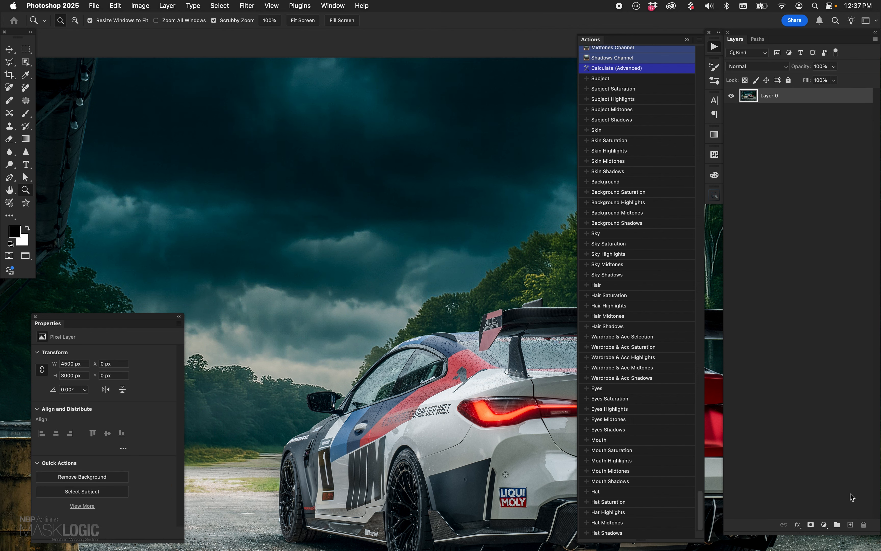
- Add a Hue/Saturation adjustment layer from the Sky selection and set its Hue to +24
{"action": "left_click", "coordinate": [614, 237]}
{"action": "left_click", "coordinate": [824, 525]}
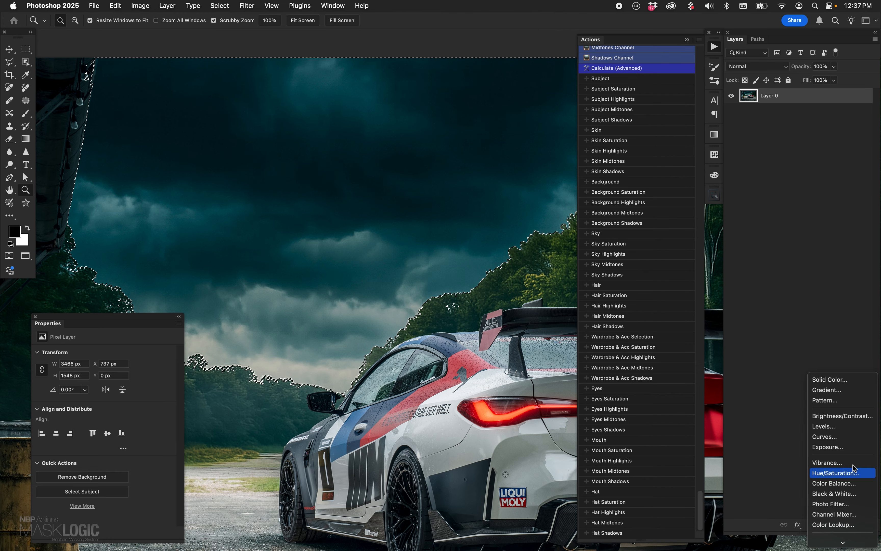
{"action": "left_click", "coordinate": [836, 472]}
{"action": "left_click_drag", "start_coordinate": [104, 400], "coordinate": [116, 400]}
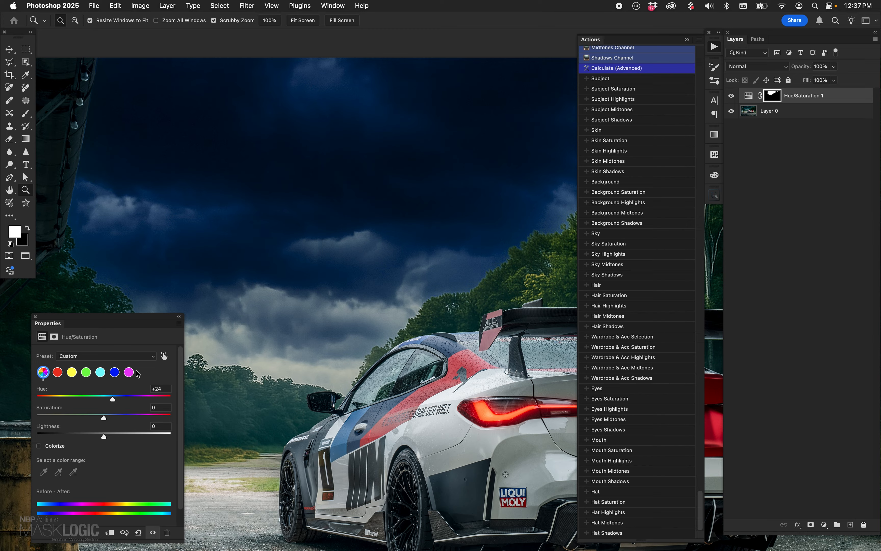
- Hide the Sky adjustment and add a Hue/Saturation layer above Layer 0 from the Sky Saturation selection with Hue +51
{"action": "left_click", "coordinate": [731, 96]}
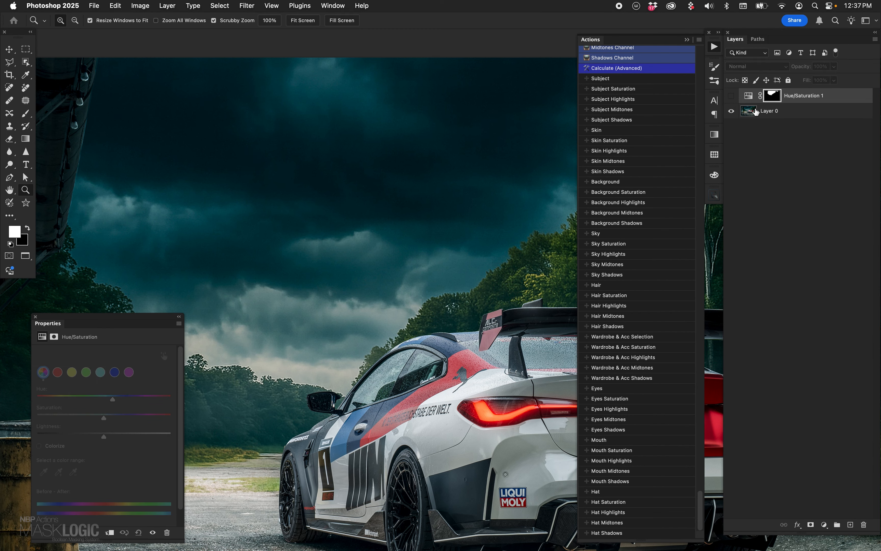
{"action": "left_click", "coordinate": [743, 111]}
{"action": "left_click", "coordinate": [613, 244]}
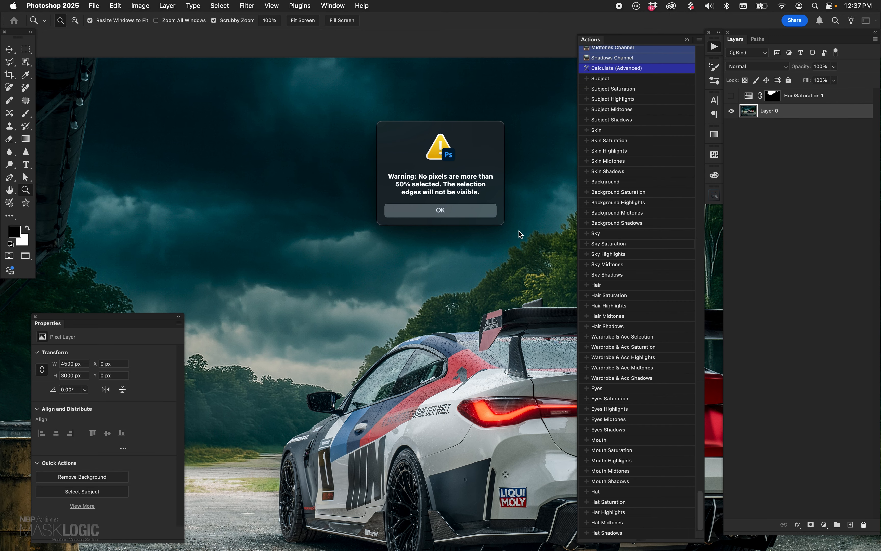
{"action": "left_click", "coordinate": [484, 214]}
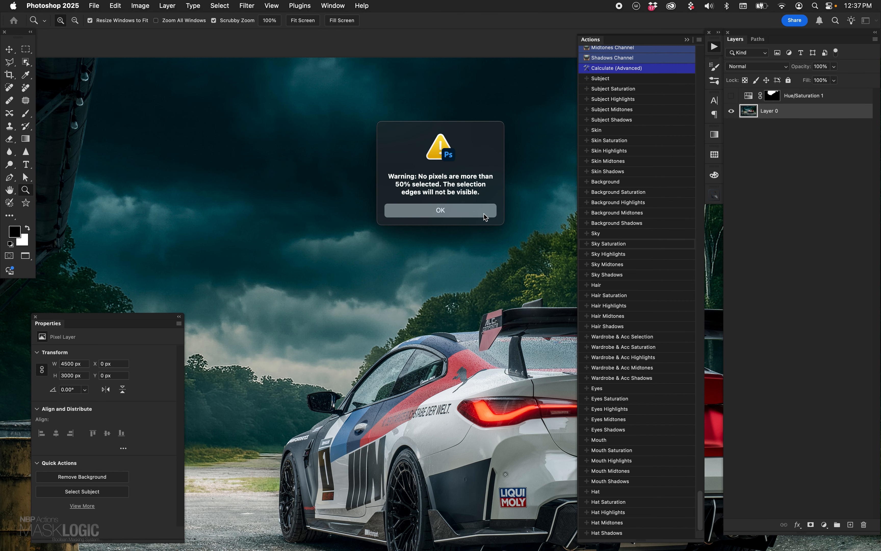
{"action": "left_click", "coordinate": [824, 524]}
{"action": "left_click", "coordinate": [834, 475]}
{"action": "left_click_drag", "start_coordinate": [105, 401], "coordinate": [135, 410]}
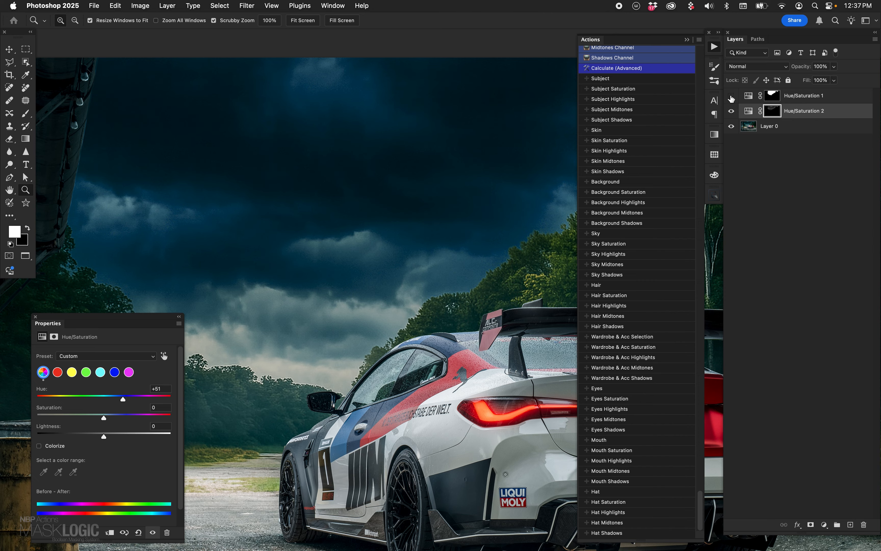
- Compare the Sky adjustment with the Sky Saturation adjustment by toggling their visibility, leaving both hidden
{"action": "left_click", "coordinate": [731, 111]}
{"action": "left_click", "coordinate": [731, 96]}
{"action": "left_click", "coordinate": [733, 96]}
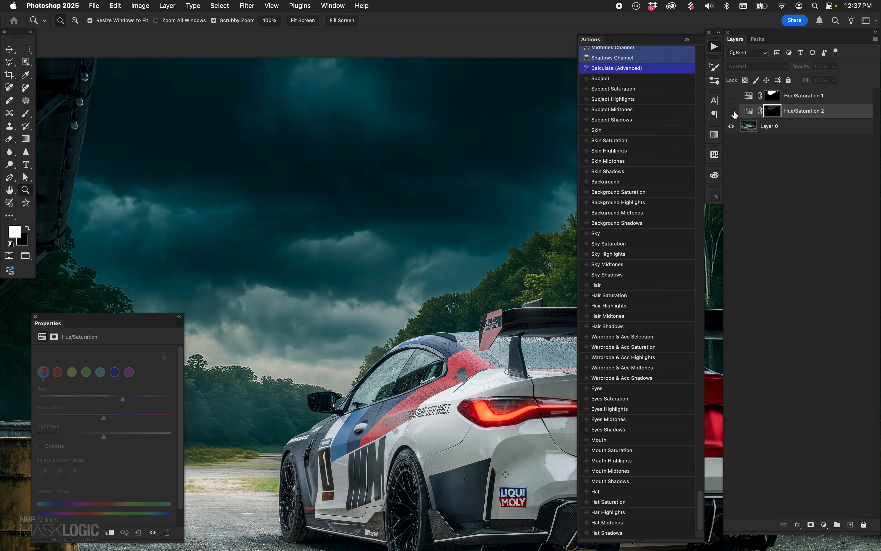
- Add a Hue/Saturation adjustment layer above Layer 0 from the Sky Shadows selection and set its Hue to +29
{"action": "left_click", "coordinate": [754, 132]}
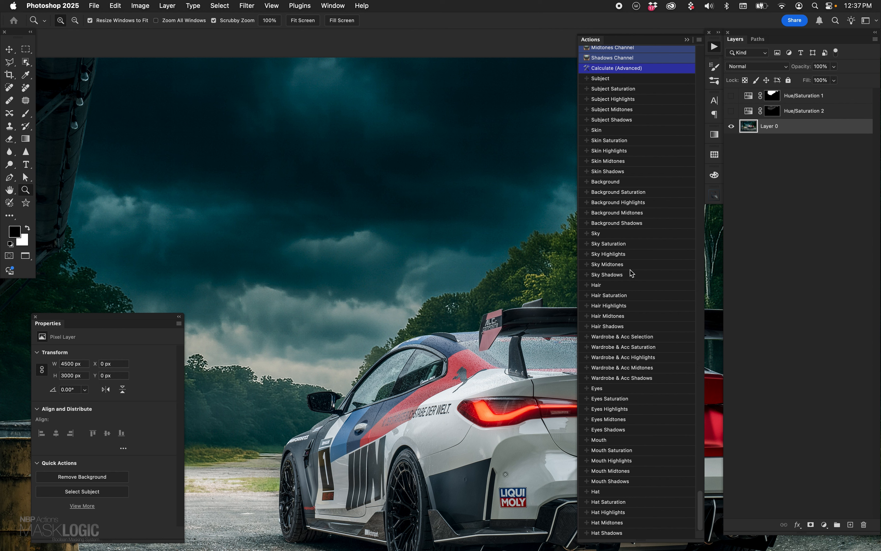
{"action": "left_click", "coordinate": [619, 275]}
{"action": "left_click", "coordinate": [824, 525]}
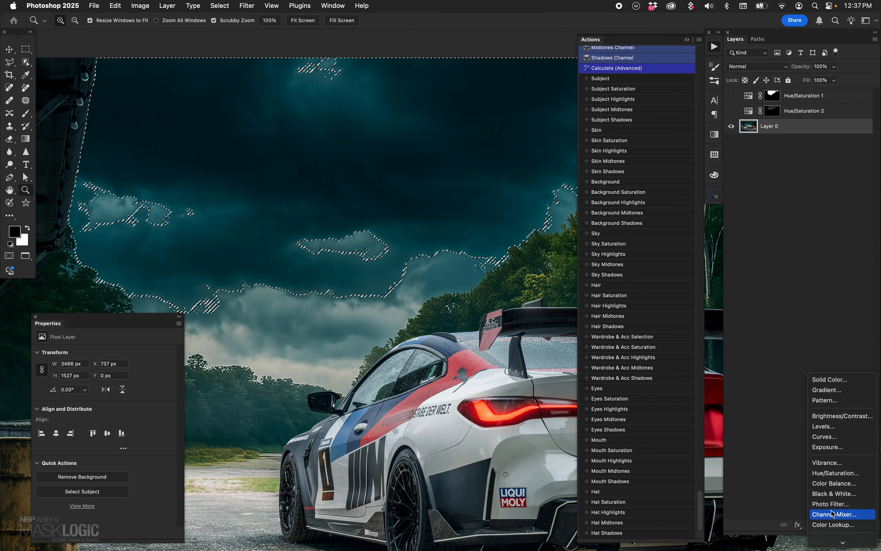
{"action": "left_click", "coordinate": [835, 472]}
{"action": "left_click_drag", "start_coordinate": [104, 397], "coordinate": [116, 400]}
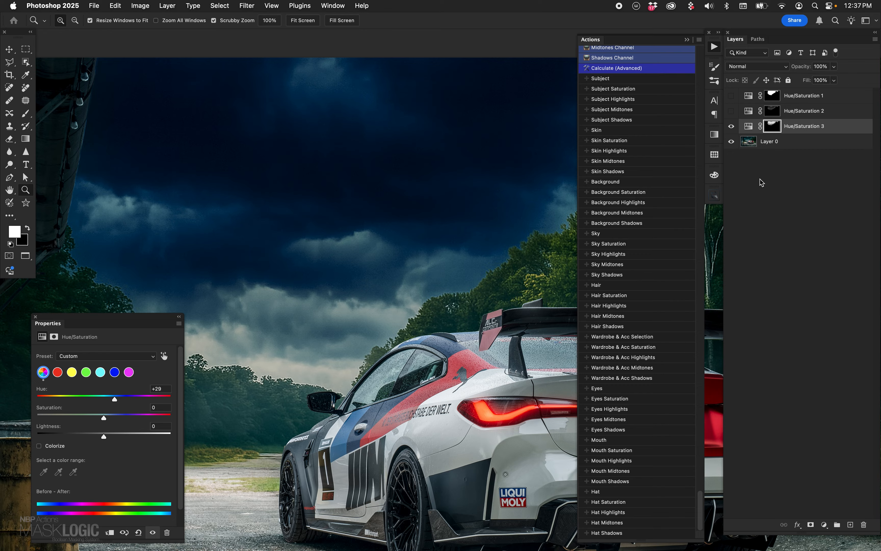
- Compare the Sky, Sky Saturation and Sky Shadows adjustments one at a time, leaving only the Sky Shadows layer shown
{"action": "left_click", "coordinate": [731, 126]}
{"action": "left_click", "coordinate": [732, 95]}
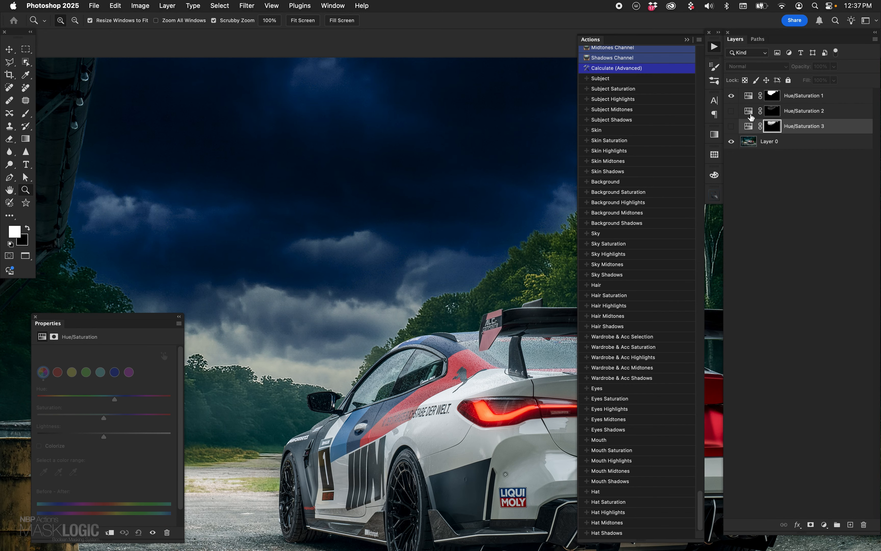
{"action": "left_click", "coordinate": [731, 96]}
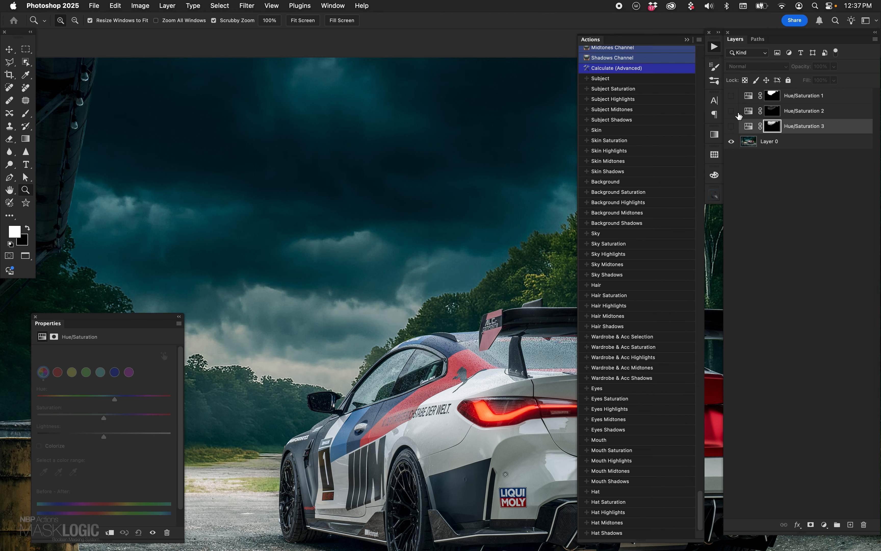
{"action": "left_click", "coordinate": [732, 111]}
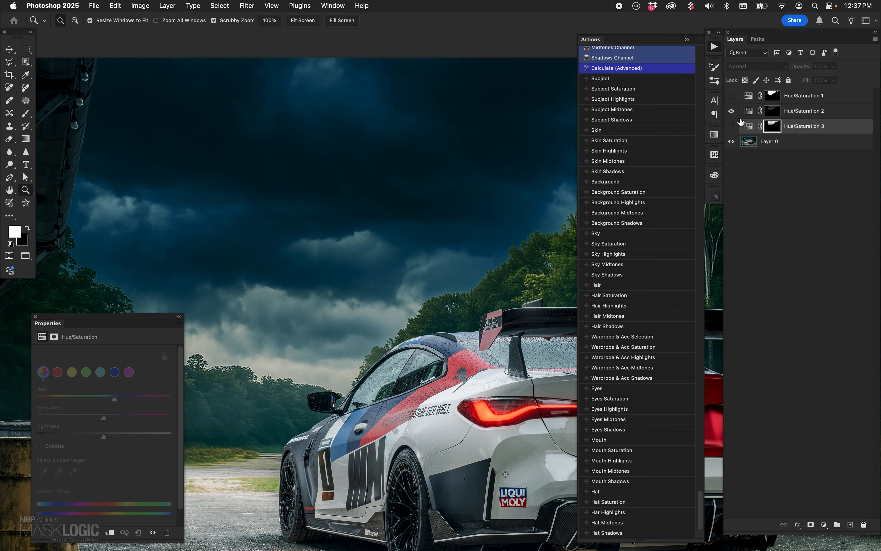
{"action": "left_click", "coordinate": [731, 111]}
{"action": "left_click", "coordinate": [731, 111]}
{"action": "left_click", "coordinate": [731, 126]}
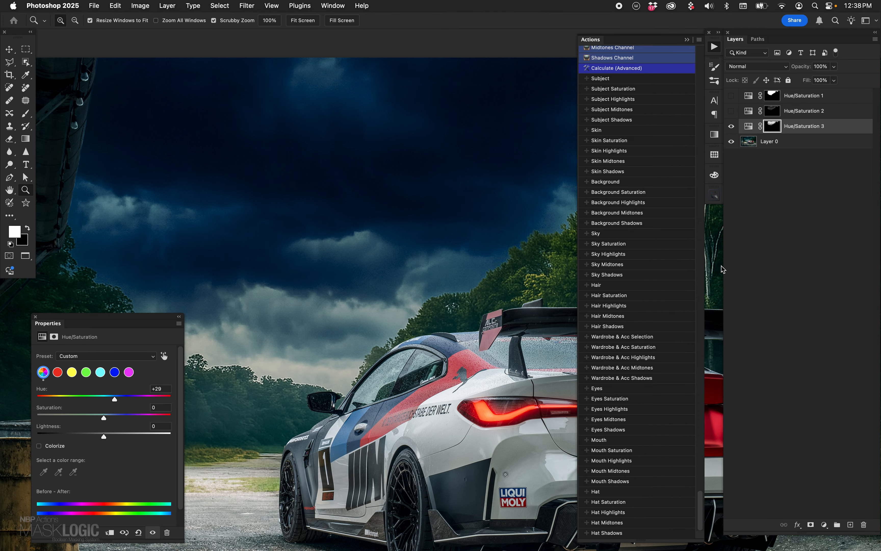
- View the whole car photo and delete all three Hue/Saturation adjustment layers
{"action": "key", "text": "super+minus"}
{"action": "key", "text": "super+minus"}
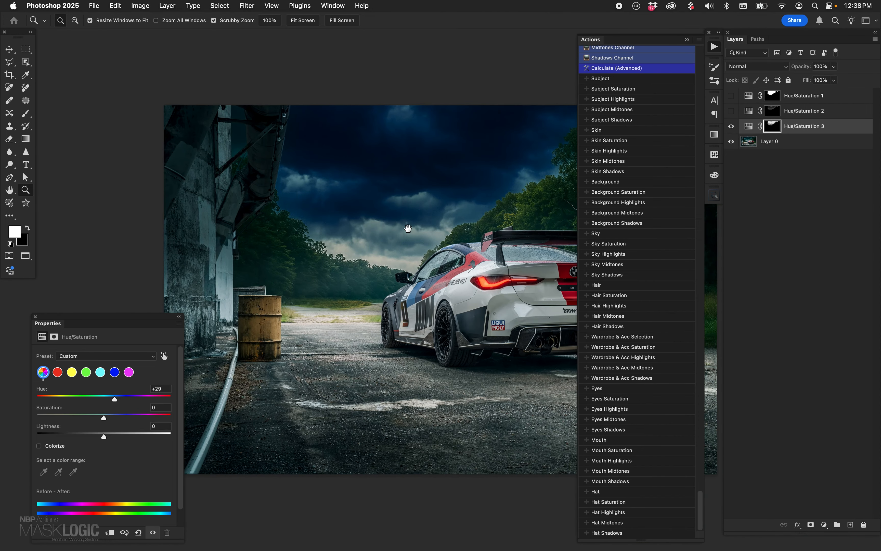
{"action": "left_click_drag", "start_coordinate": [408, 228], "coordinate": [285, 176]}
{"action": "key", "text": "v"}
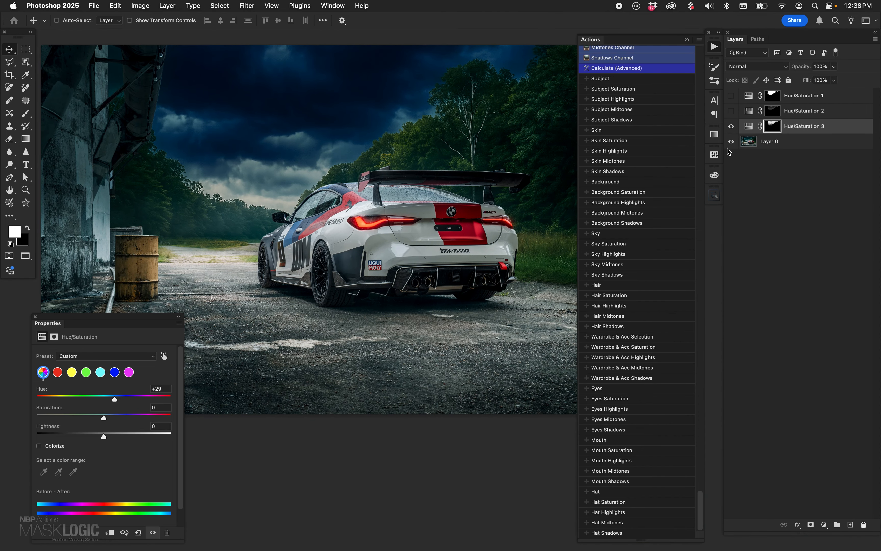
{"action": "left_click", "coordinate": [746, 103], "text": "shift"}
{"action": "key", "text": "Delete"}
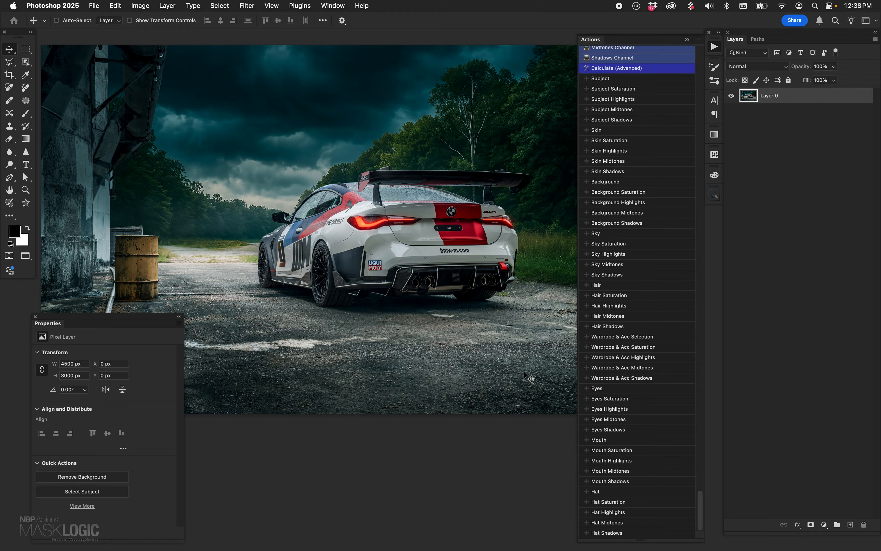
- Shorten the Actions panel so its list runs from NBP Core Mask Bank to Calculate (Advanced)
{"action": "left_click_drag", "start_coordinate": [702, 508], "coordinate": [702, 490]}
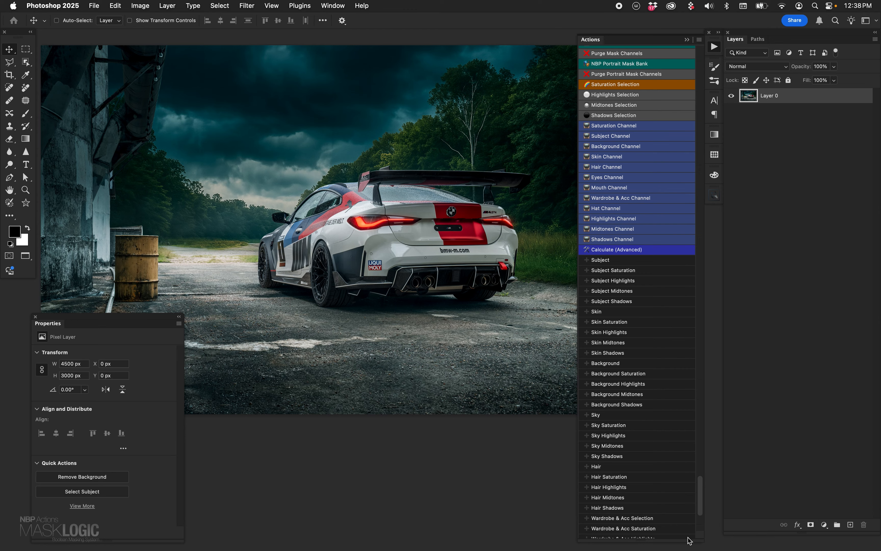
{"action": "left_click_drag", "start_coordinate": [690, 541], "coordinate": [699, 283]}
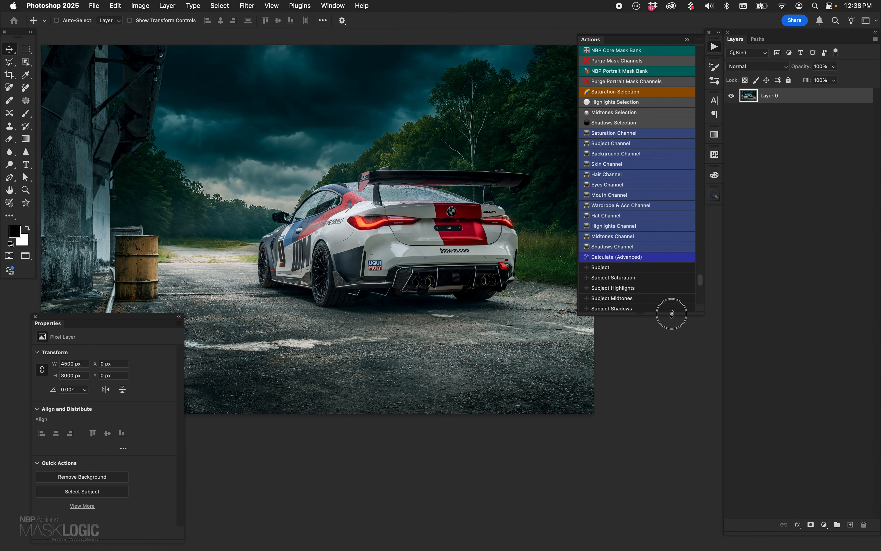
{"action": "left_click_drag", "start_coordinate": [672, 314], "coordinate": [668, 266]}
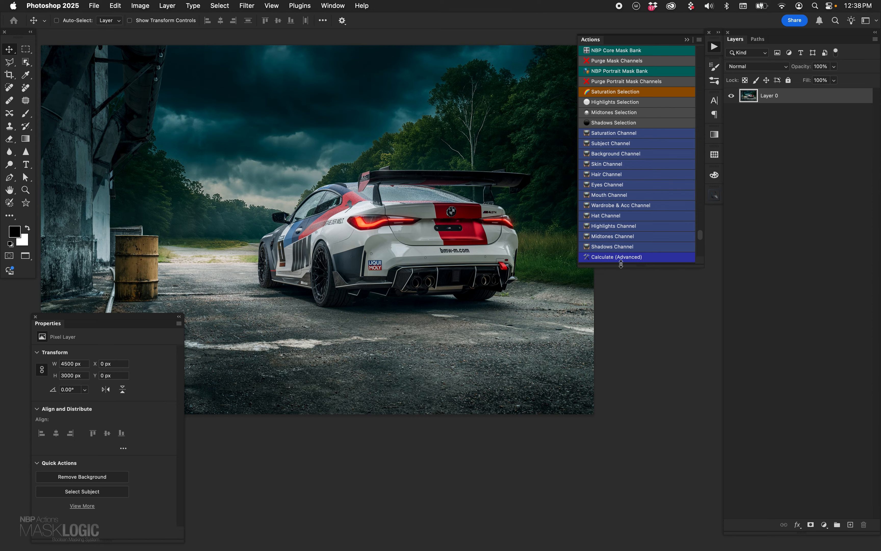
- Load the Midtones Selection, Background Highlights and Subject Midtones selections in turn, and clear the selection
{"action": "left_click", "coordinate": [643, 109]}
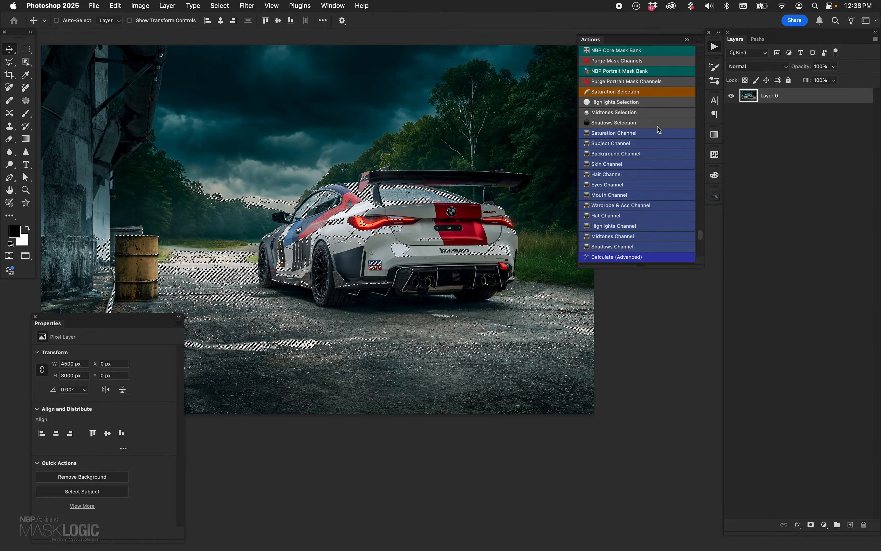
{"action": "left_click_drag", "start_coordinate": [701, 234], "coordinate": [700, 247]}
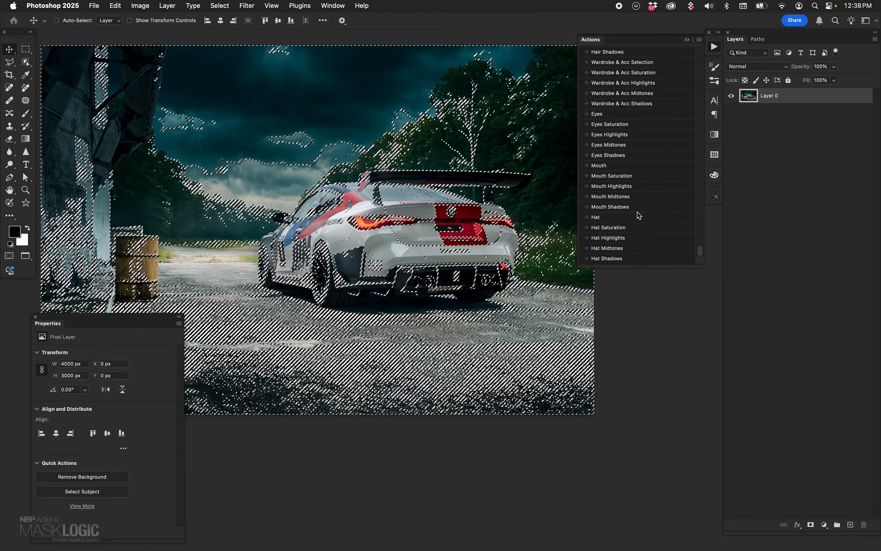
{"action": "left_click_drag", "start_coordinate": [699, 241], "coordinate": [699, 241]}
{"action": "left_click", "coordinate": [632, 155]}
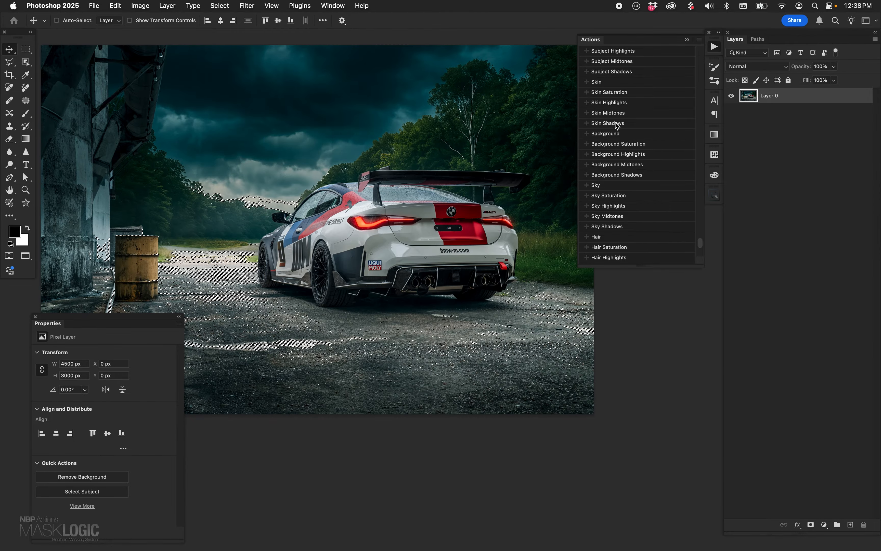
{"action": "left_click", "coordinate": [624, 62]}
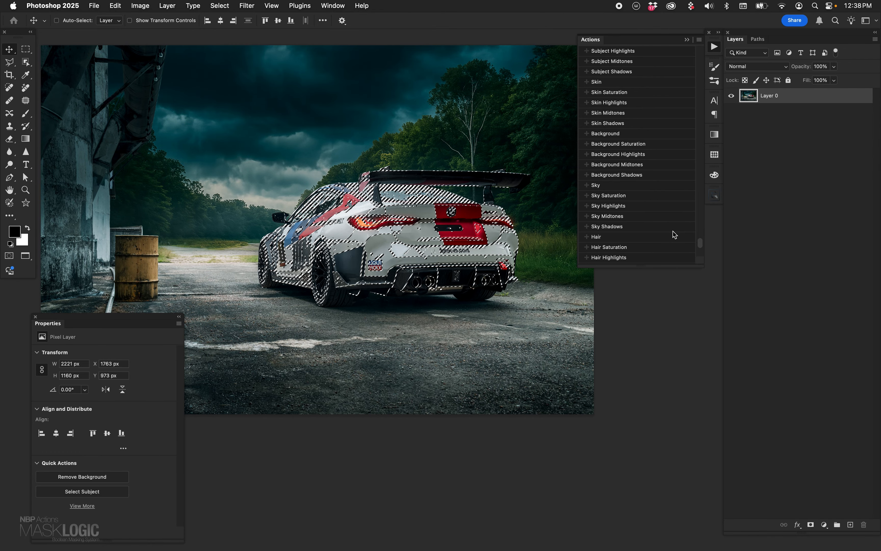
{"action": "left_click_drag", "start_coordinate": [699, 245], "coordinate": [702, 237]}
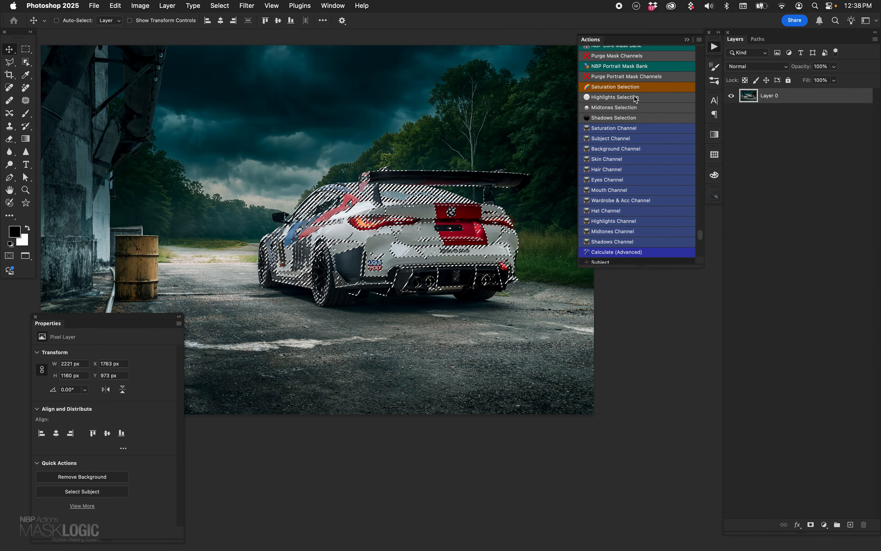
{"action": "key", "text": "super+d"}
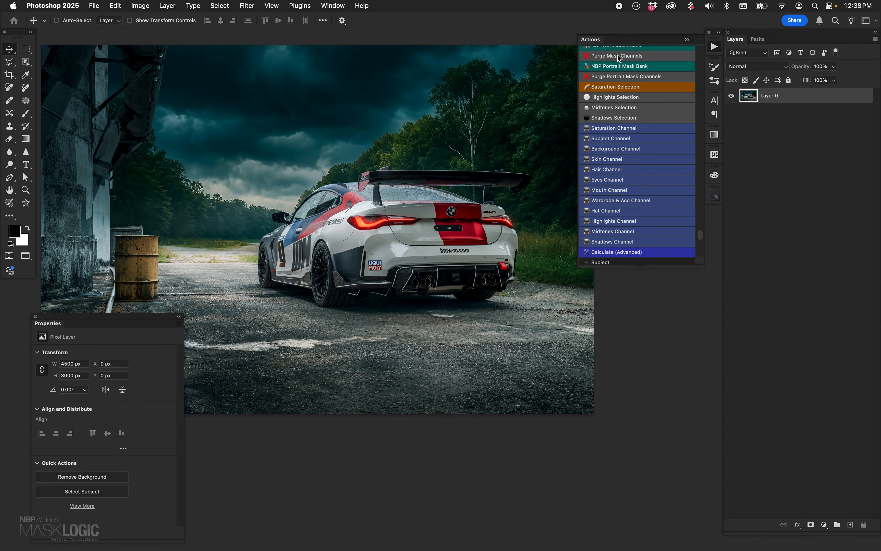
- Run the Purge Mask Channels action and extend the Actions panel down to the Hair Shadows action
{"action": "left_click", "coordinate": [619, 56]}
{"action": "left_click", "coordinate": [469, 255]}
{"action": "left_click_drag", "start_coordinate": [665, 268], "coordinate": [655, 515]}
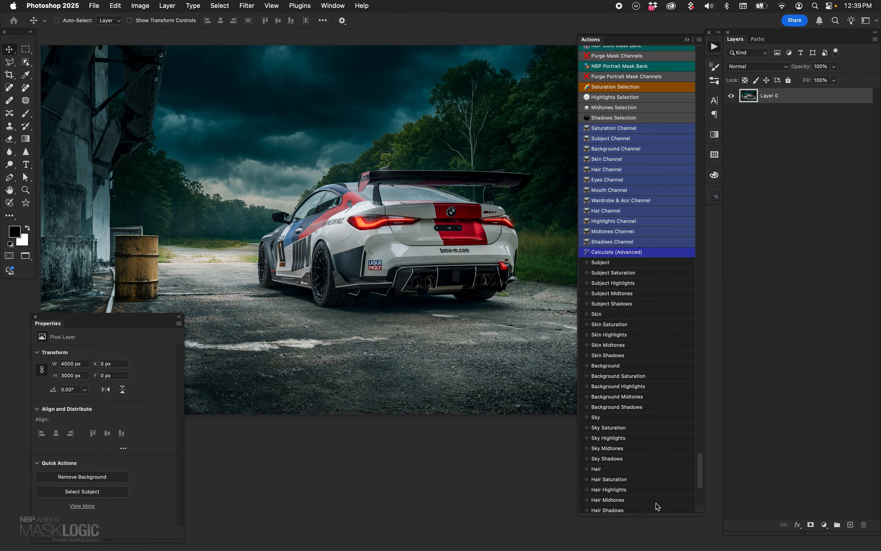